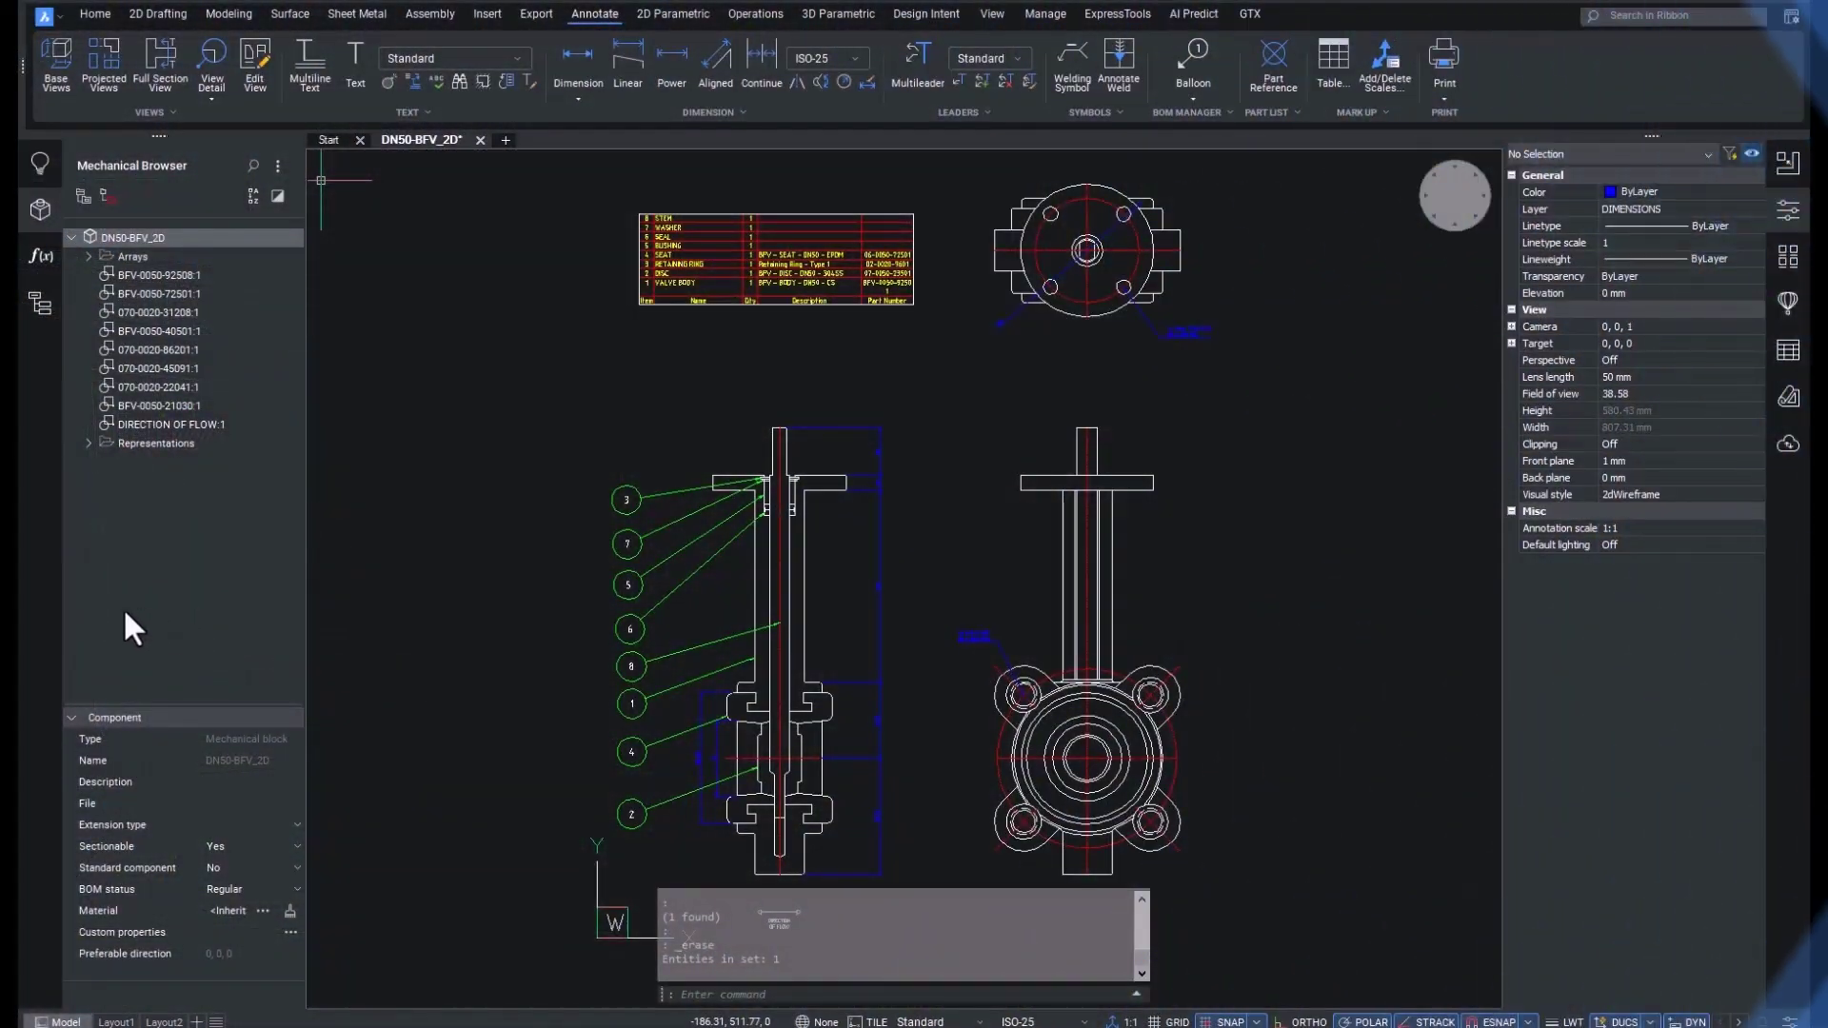
scroll(899, 358, "up", 3)
scroll(1000, 286, "up", 5)
scroll(914, 657, "up", 3)
type("DIM")
Add a vertical H6 fit-toleranced dimension right of the top valve view, with distance snap set.
key("Return")
scroll(973, 401, "up", 4)
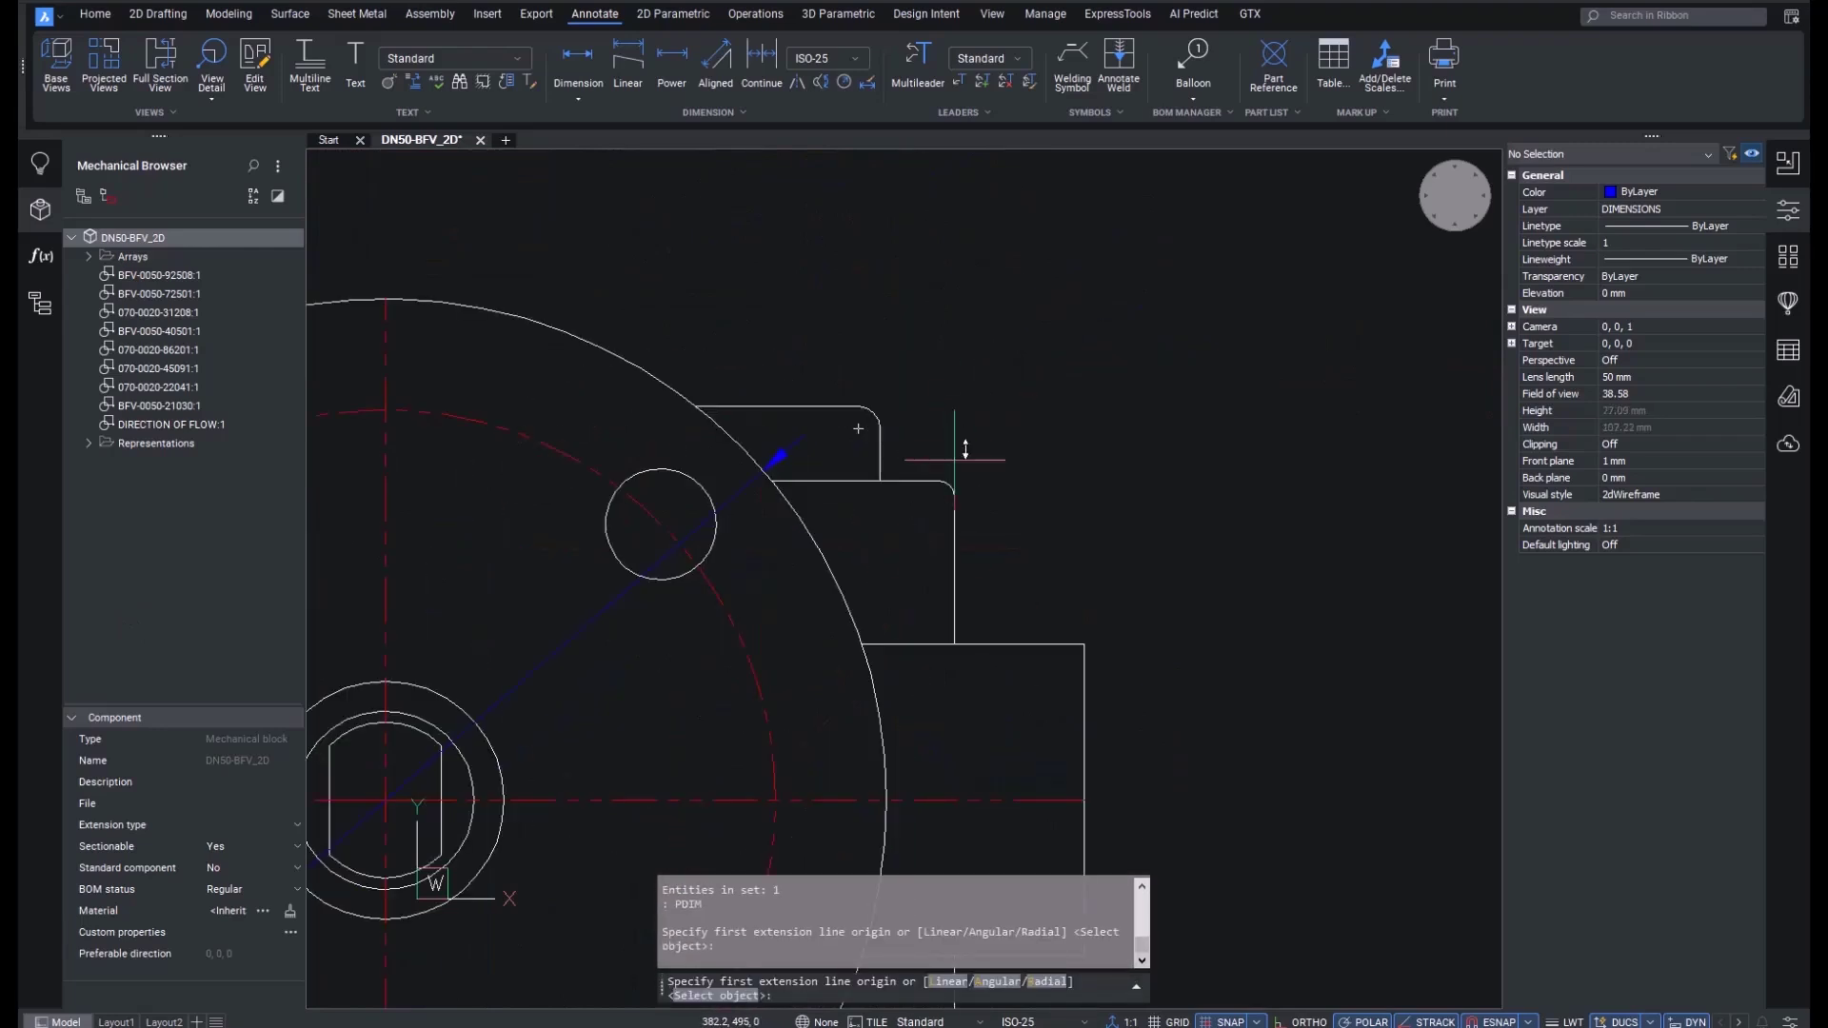
left_click(939, 495)
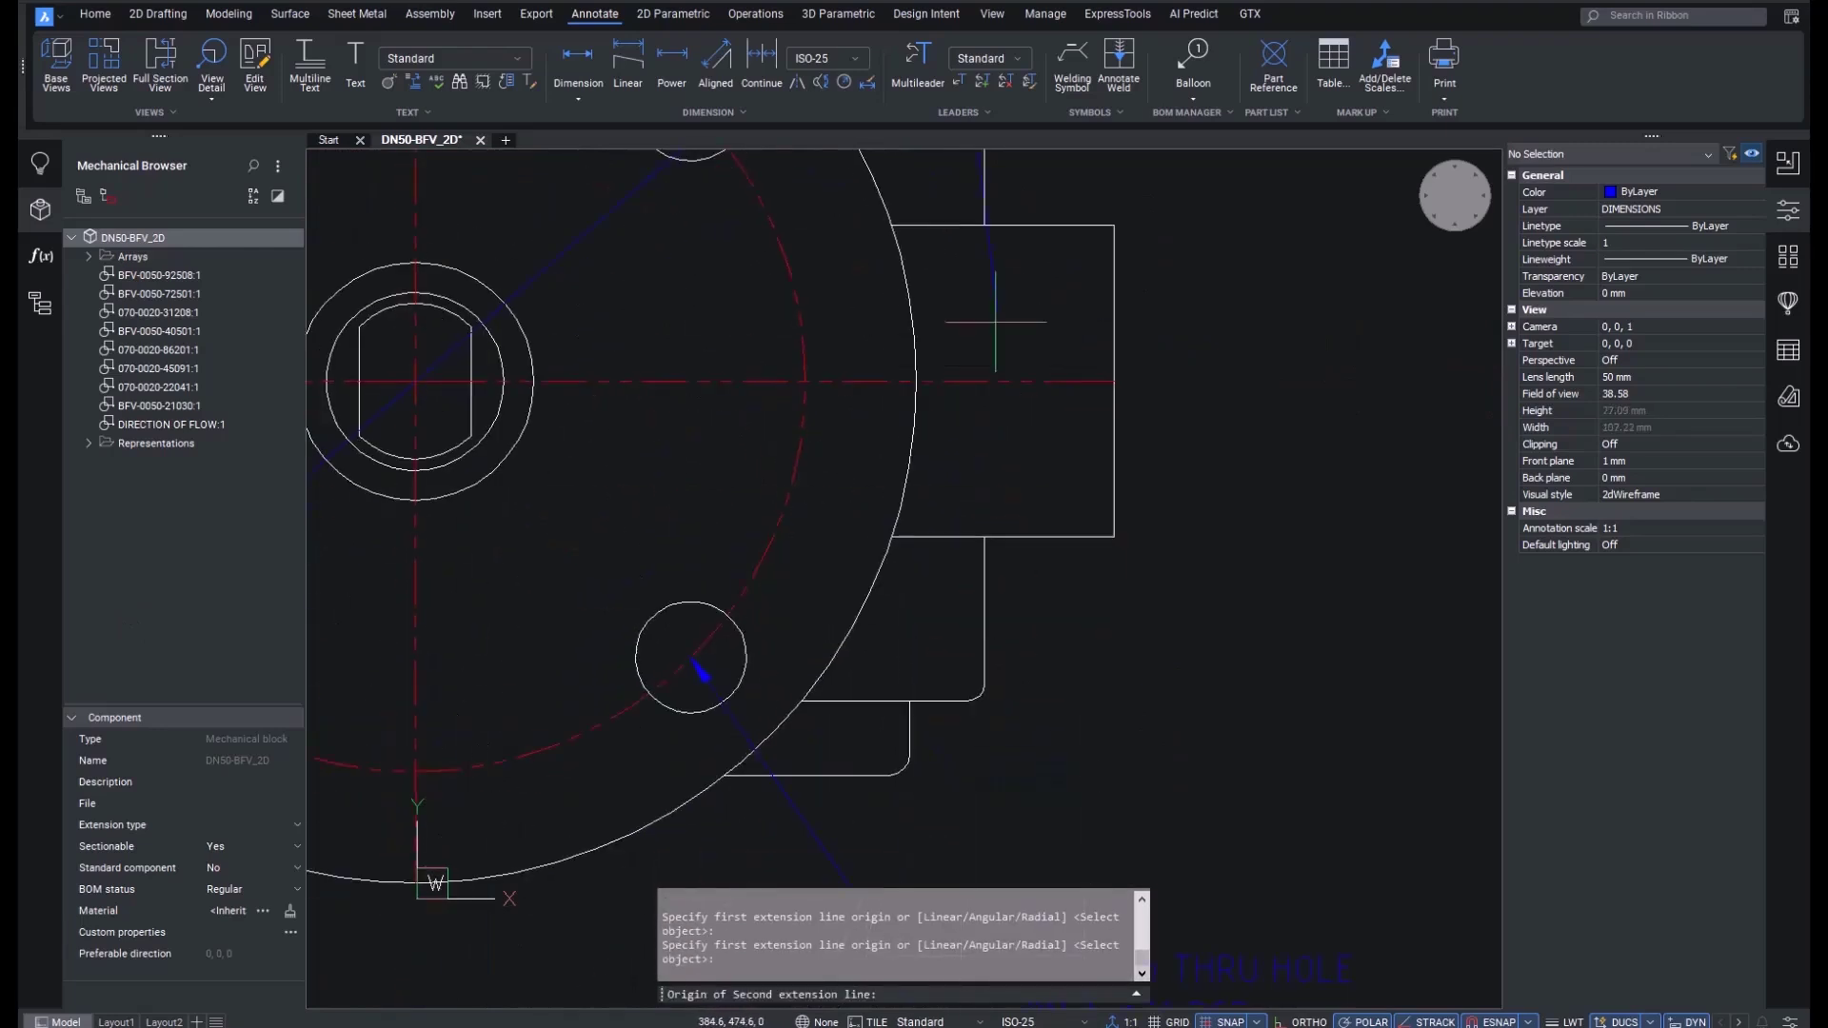
left_click(982, 694)
scroll(983, 571, "down", 3)
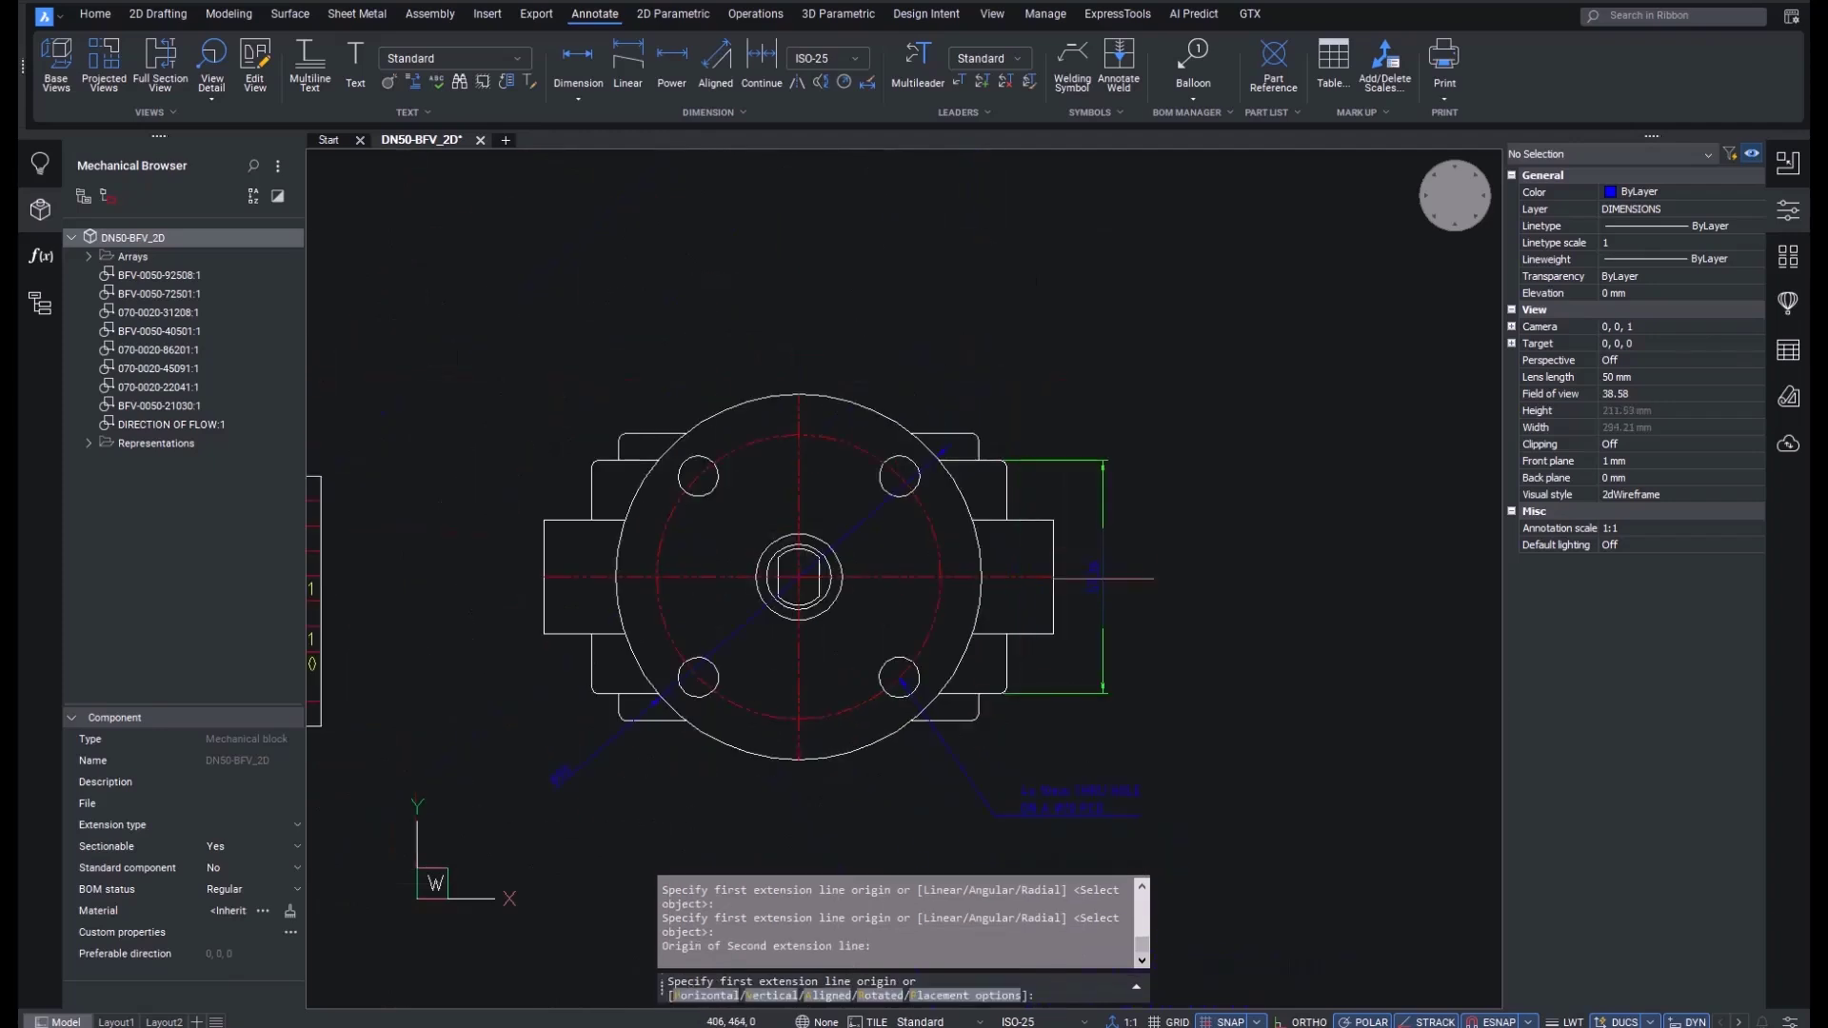
key("p")
key("Return")
key("o")
key("Return")
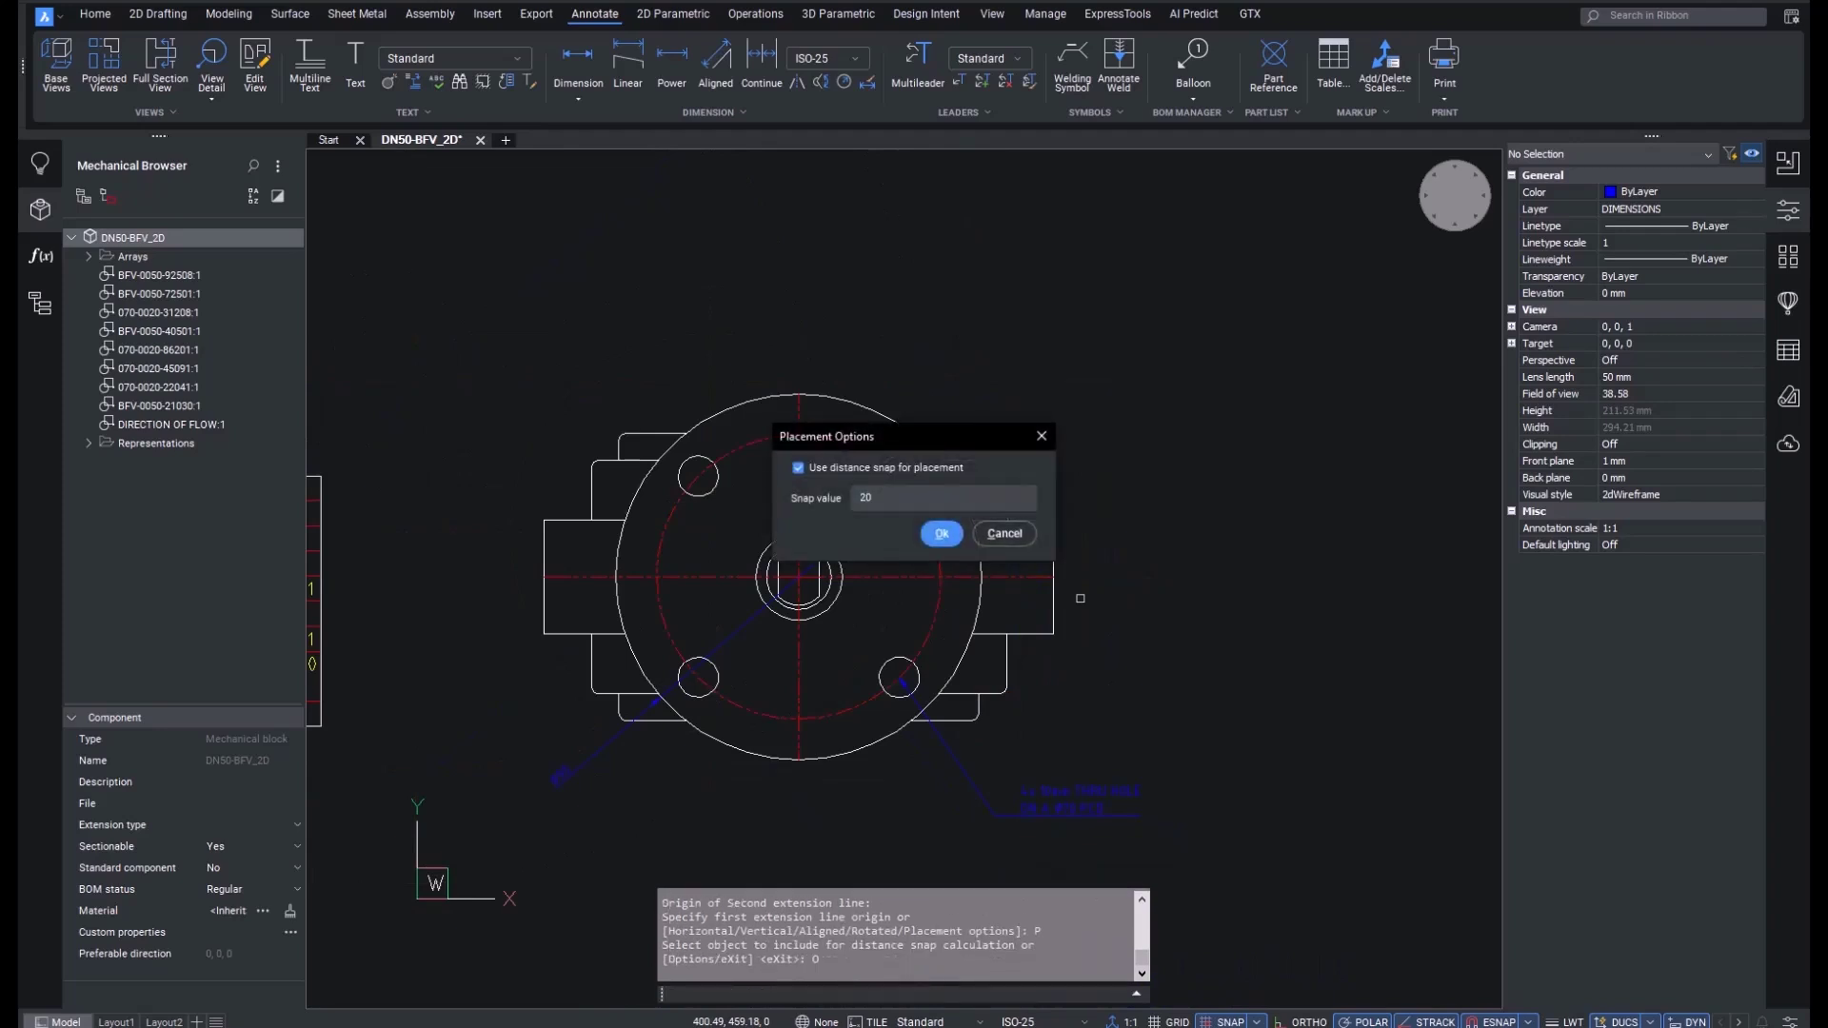
left_click(867, 497)
key("Return")
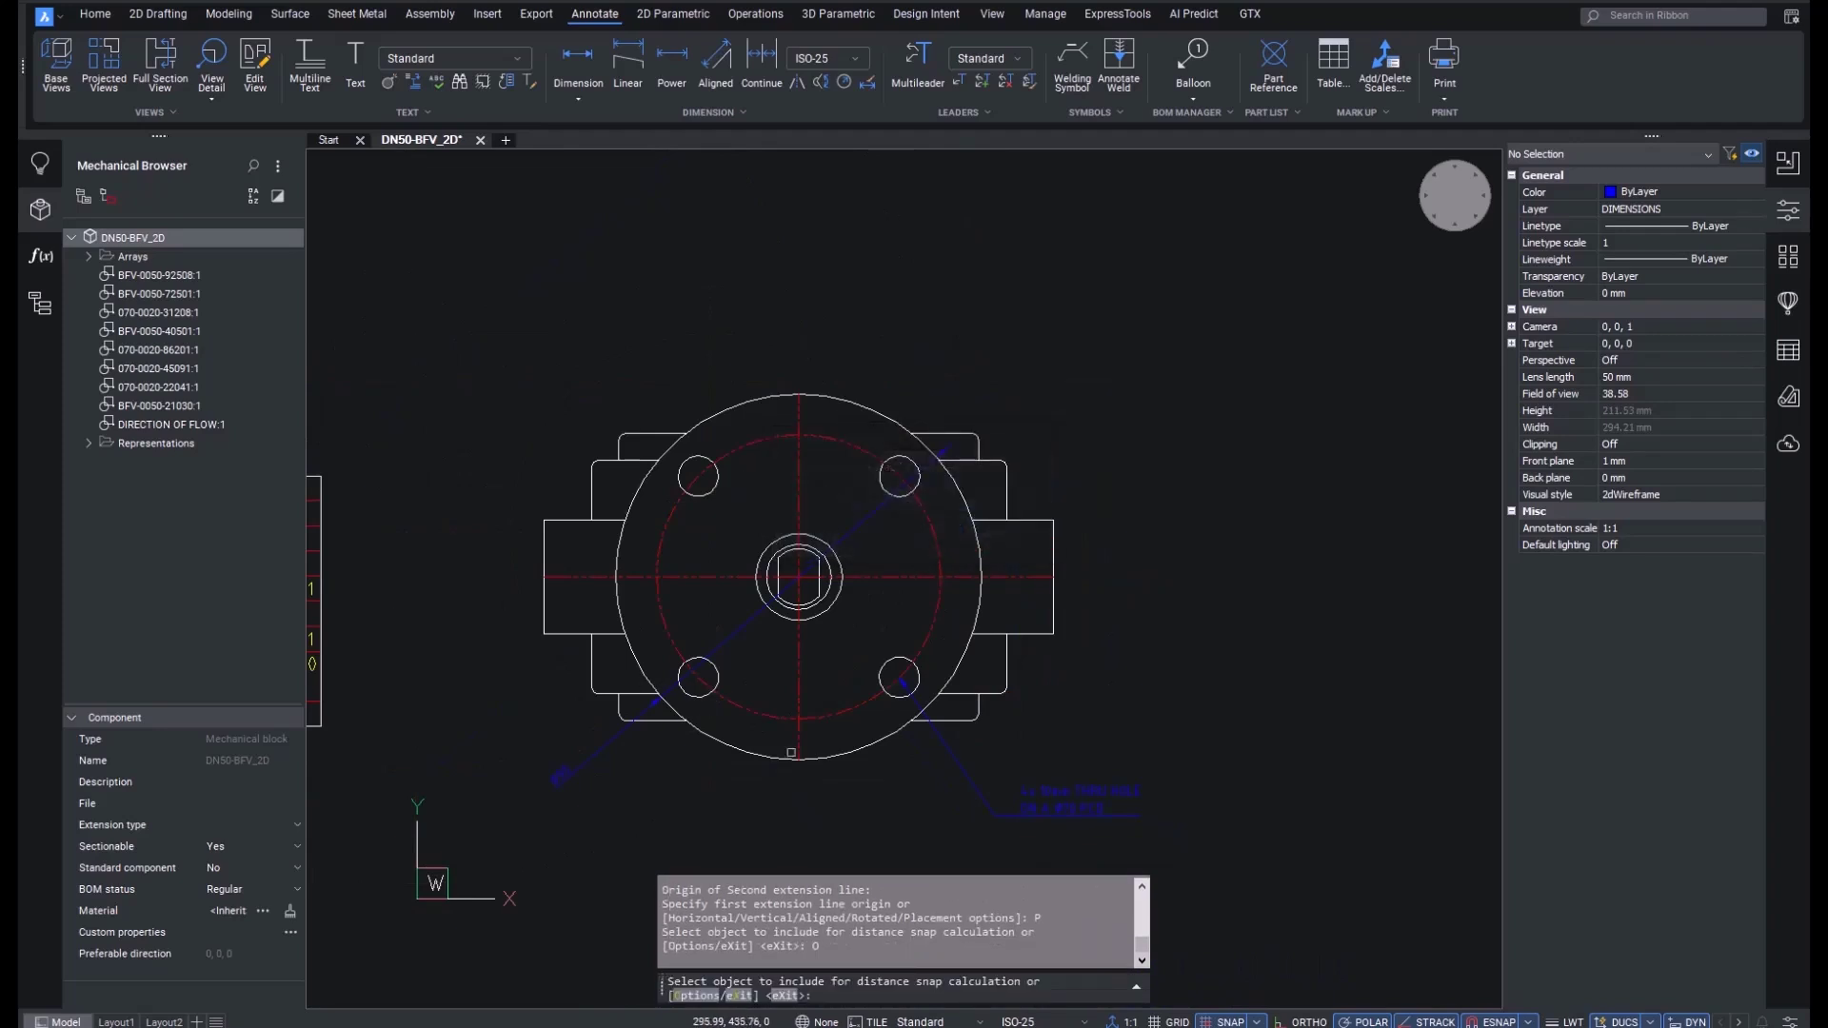
key("x")
key("Return")
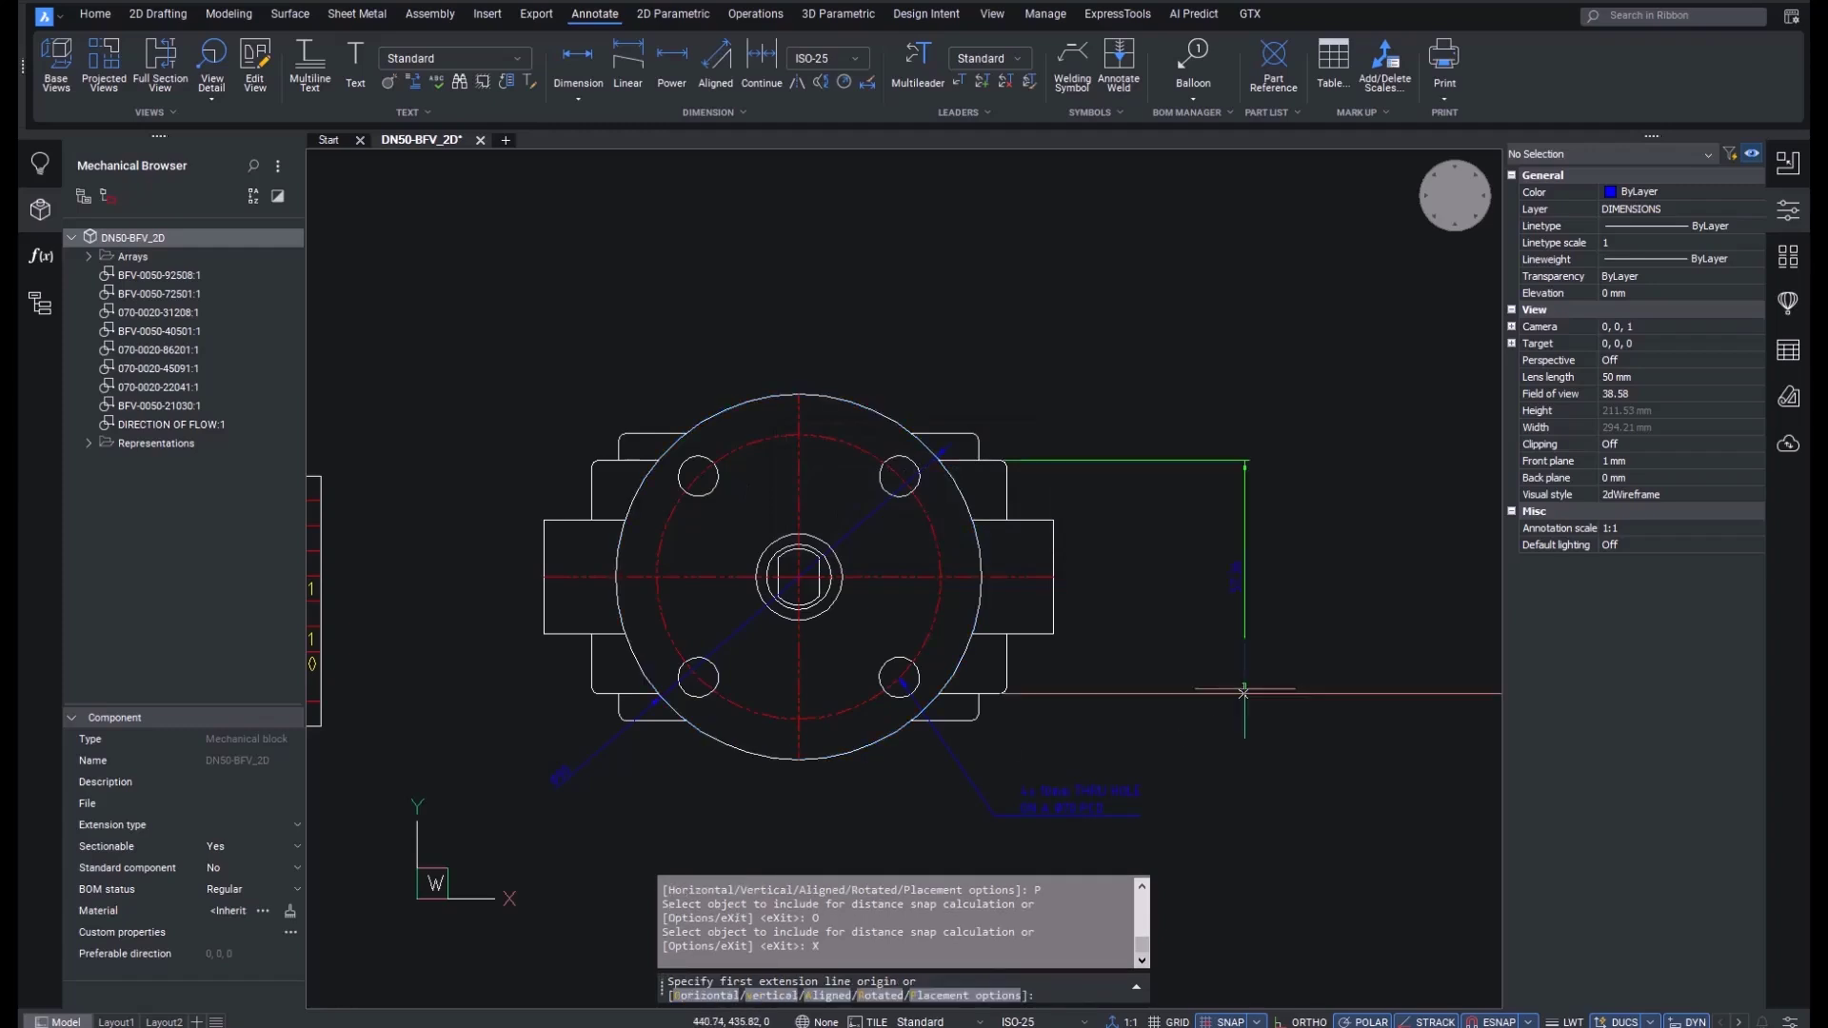
left_click(1109, 650)
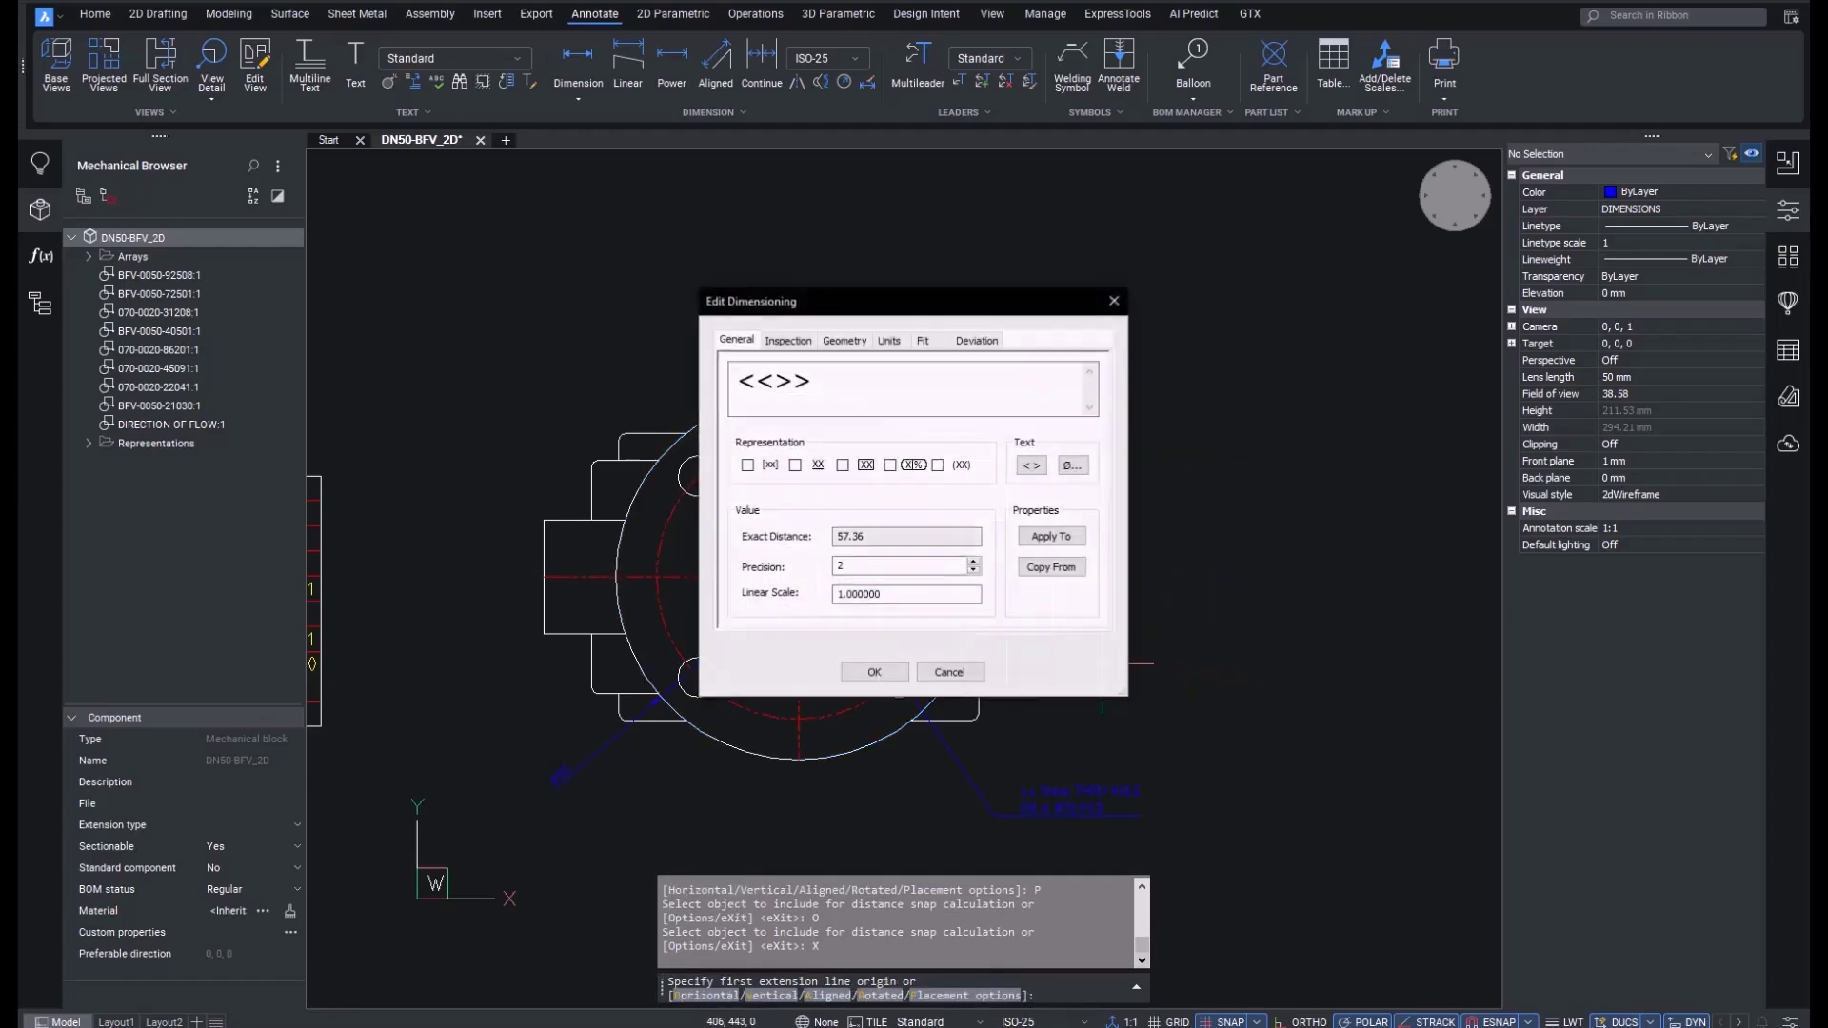
left_click(921, 340)
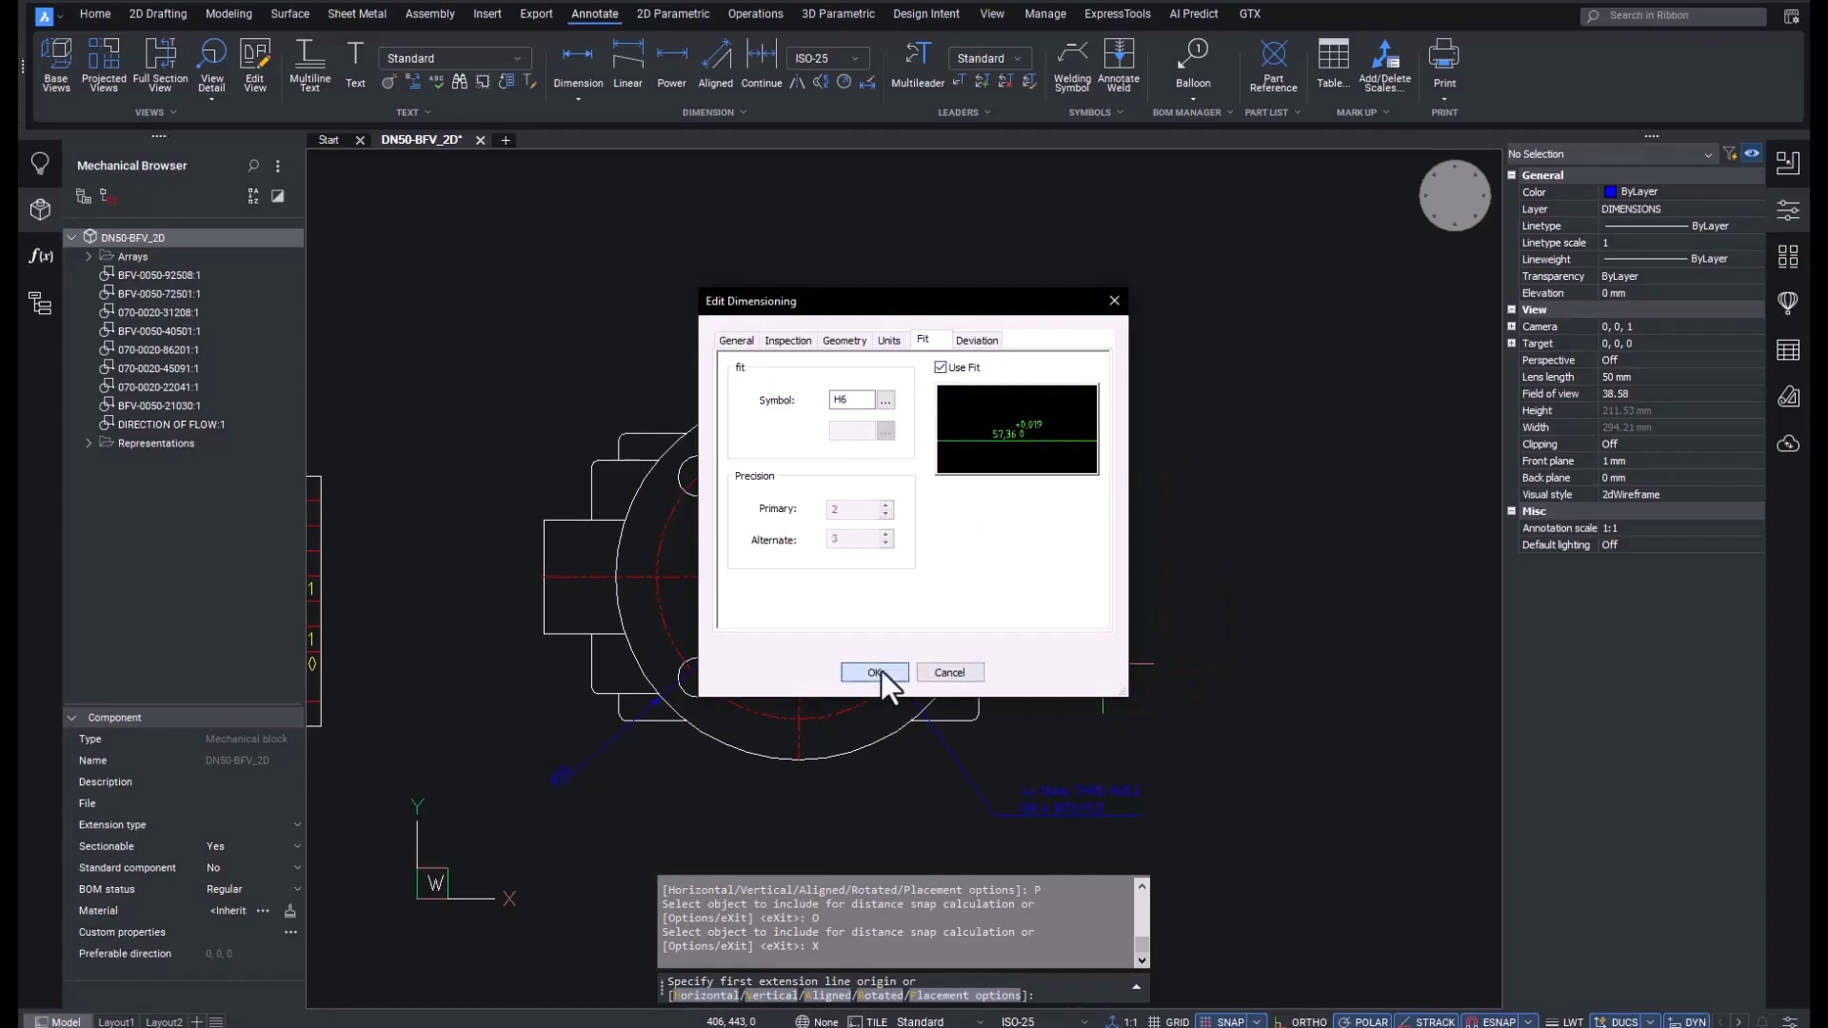
left_click(874, 673)
scroll(936, 461, "down", 3)
scroll(936, 460, "up", 4)
Add a fit-toleranced horizontal dimension across the top corners of the valve stem.
key("Escape")
type("PDIM")
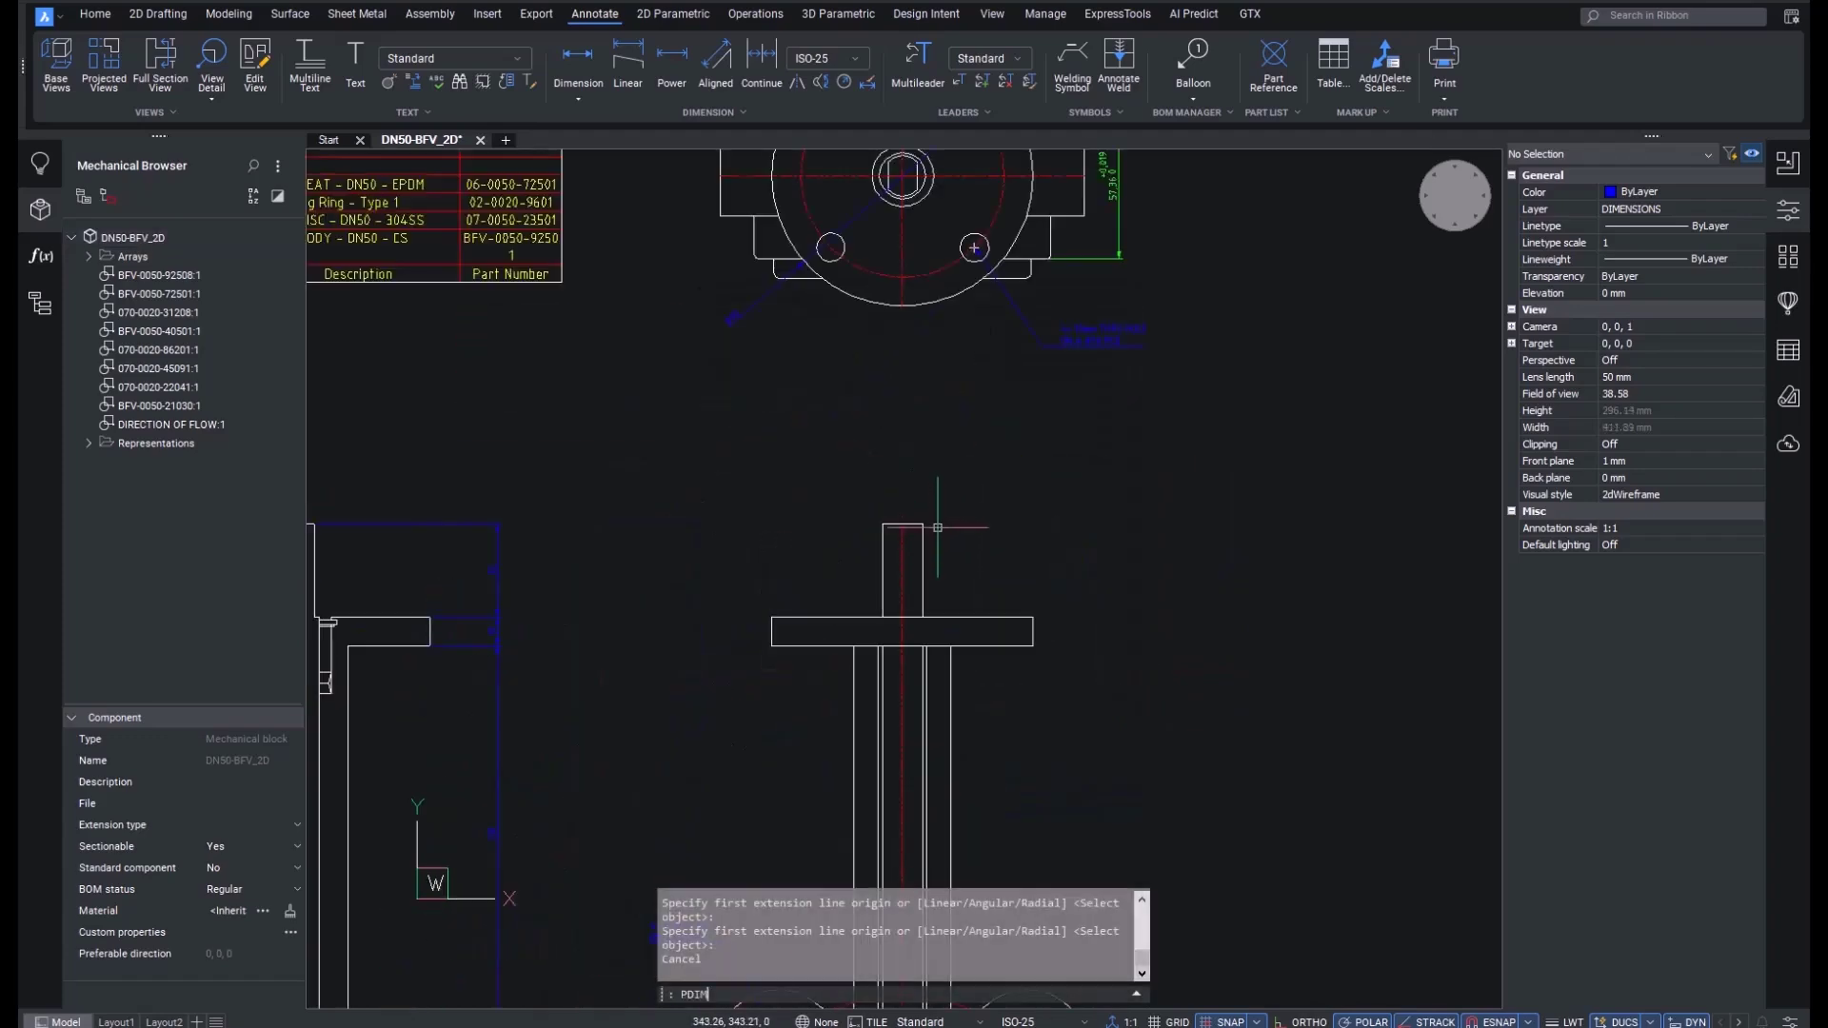
key("Return")
scroll(914, 529, "up", 3)
left_click(1000, 624)
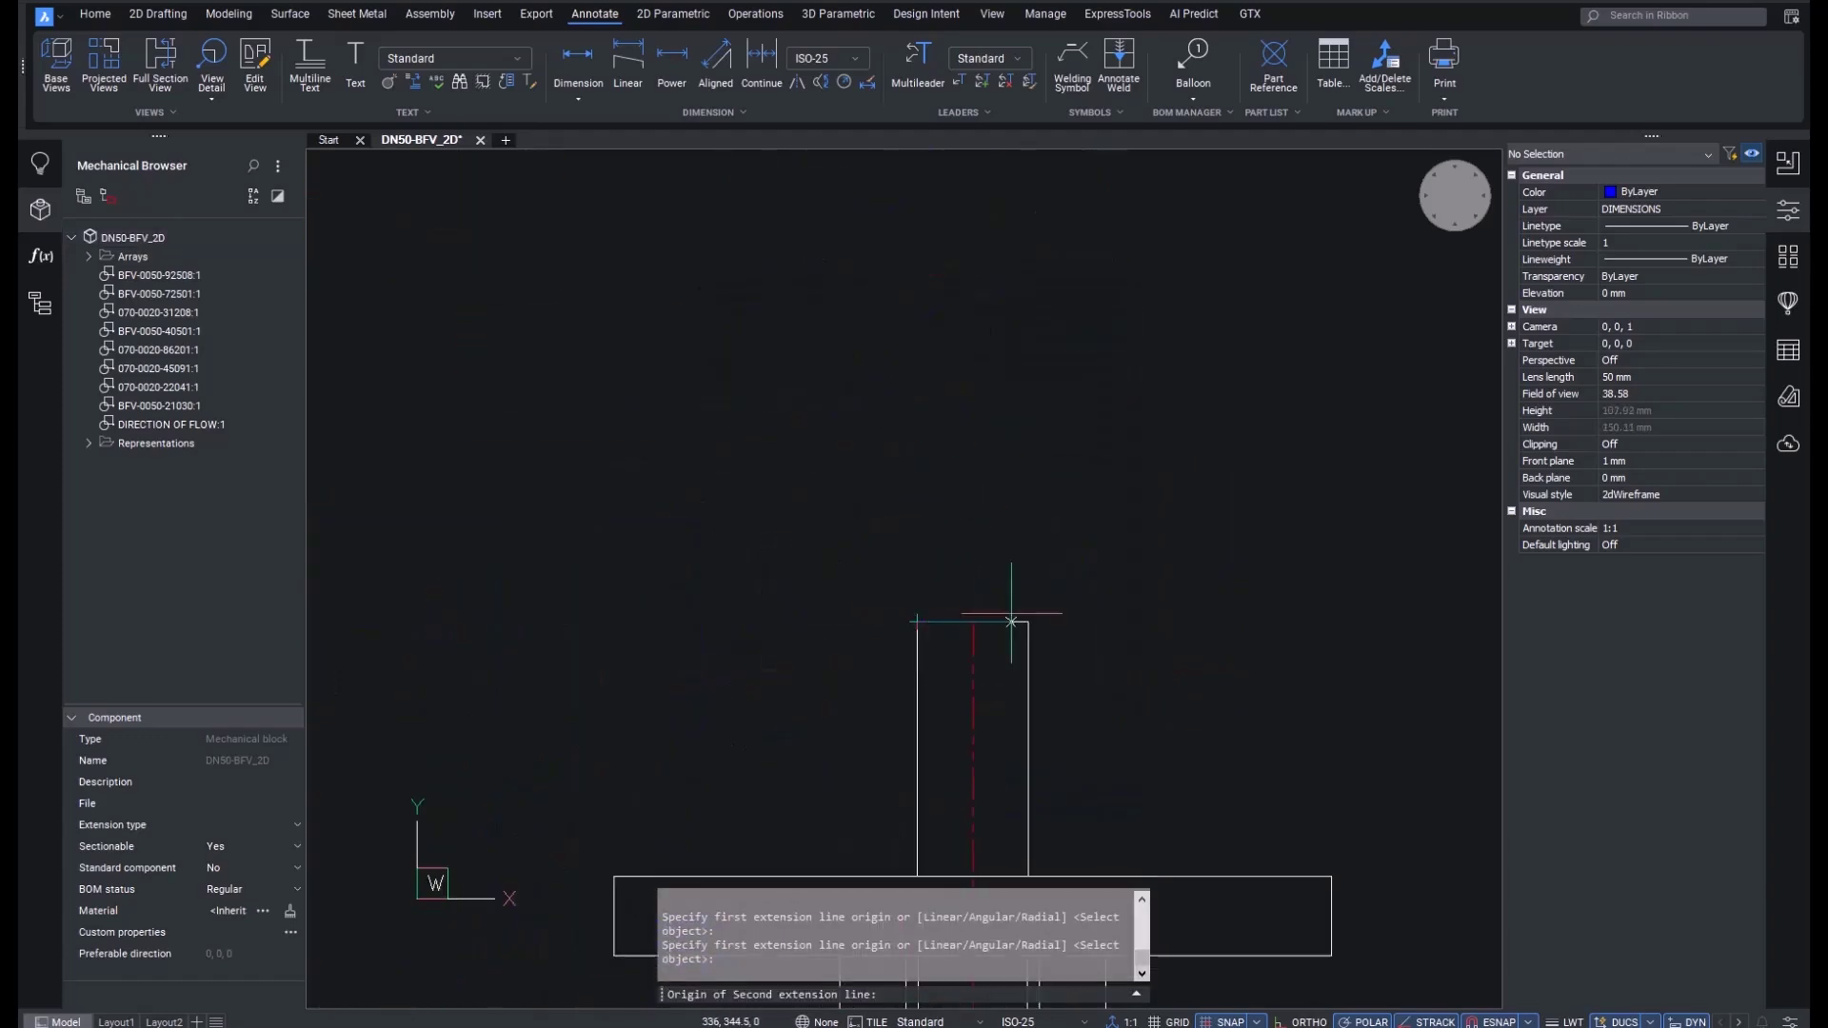
left_click(919, 625)
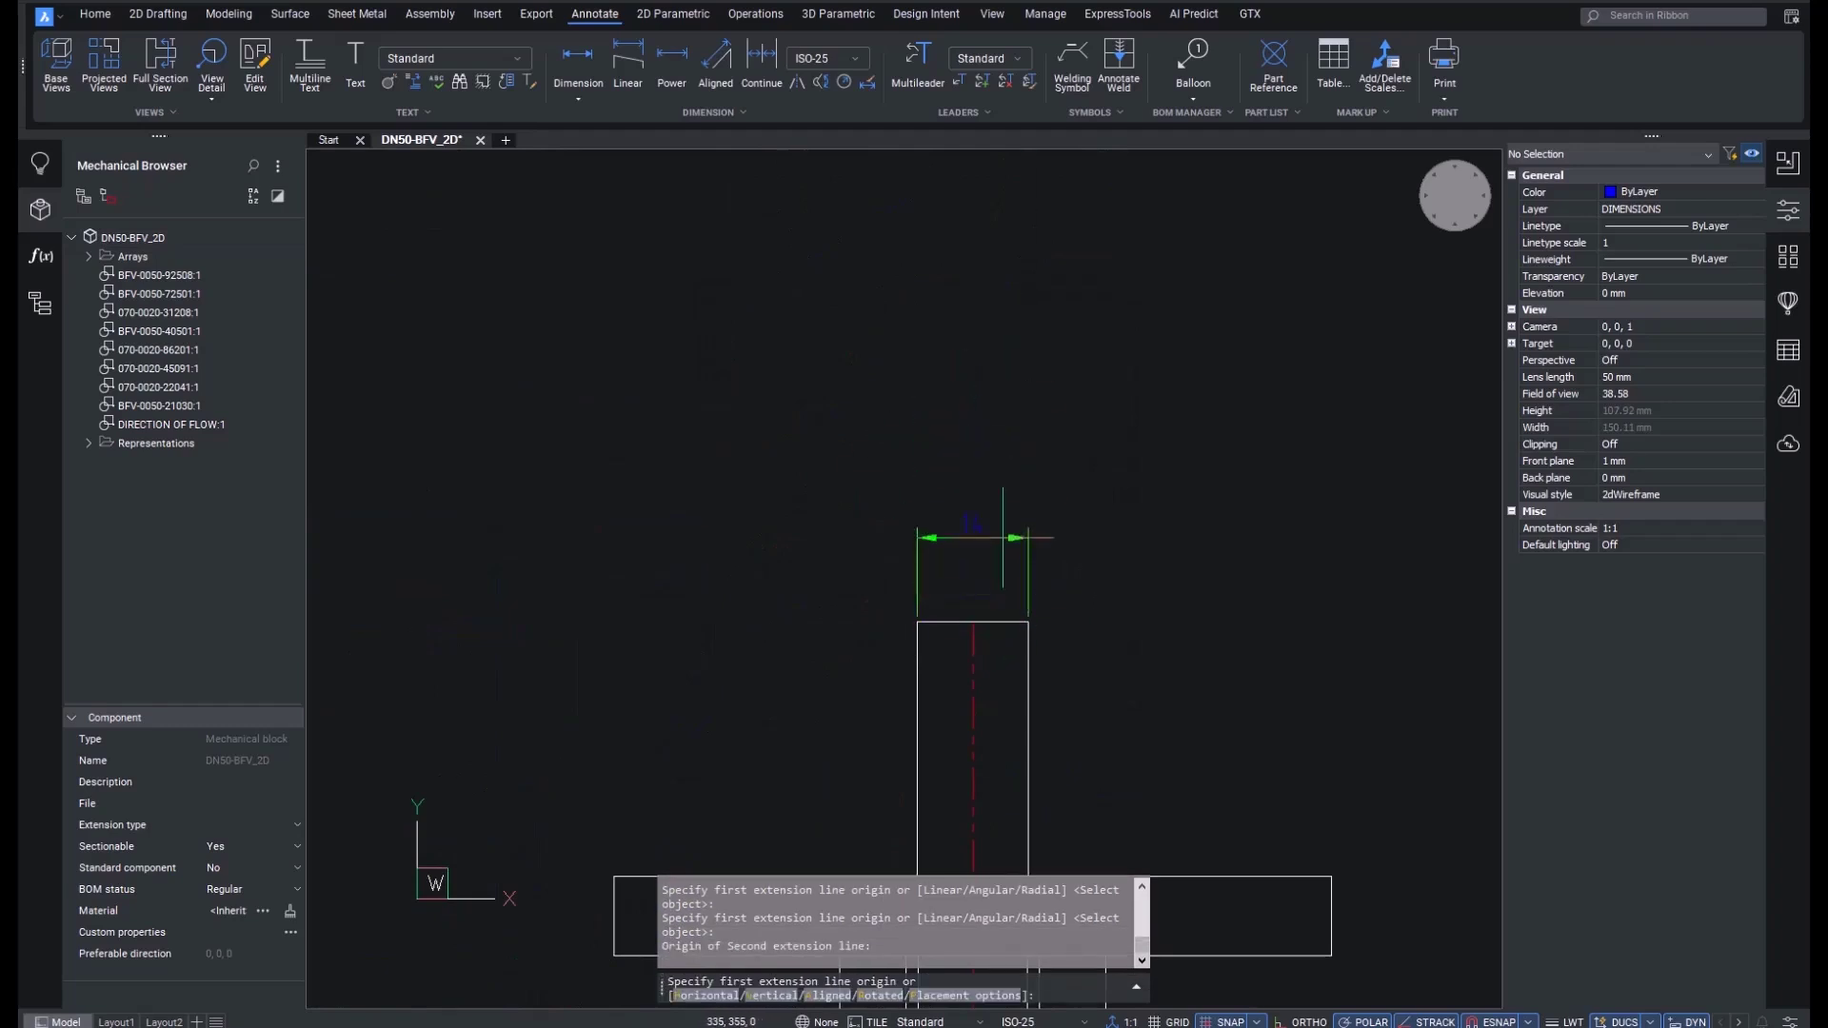
left_click(968, 466)
left_click(914, 336)
left_click(909, 420)
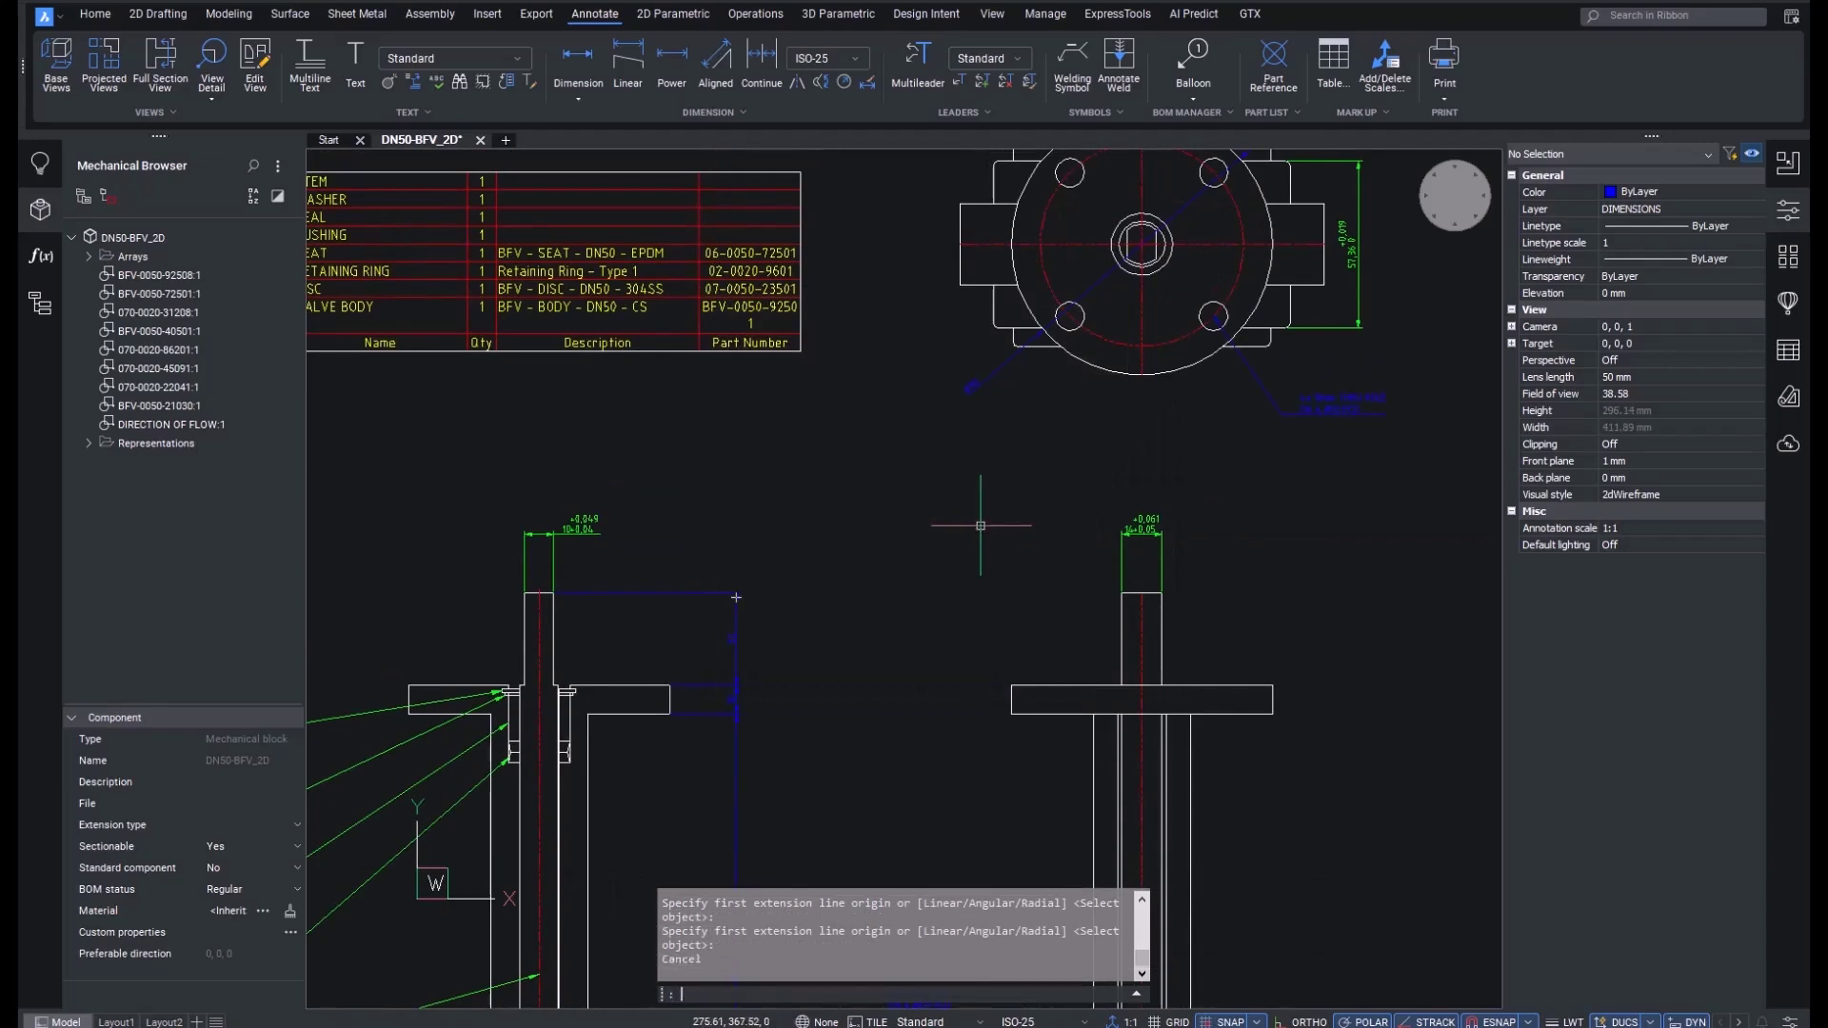
type("mrescale")
Rescale the left and right stem-top dimensions to symbol scale 1.5 with AMRESCALE.
key("Return")
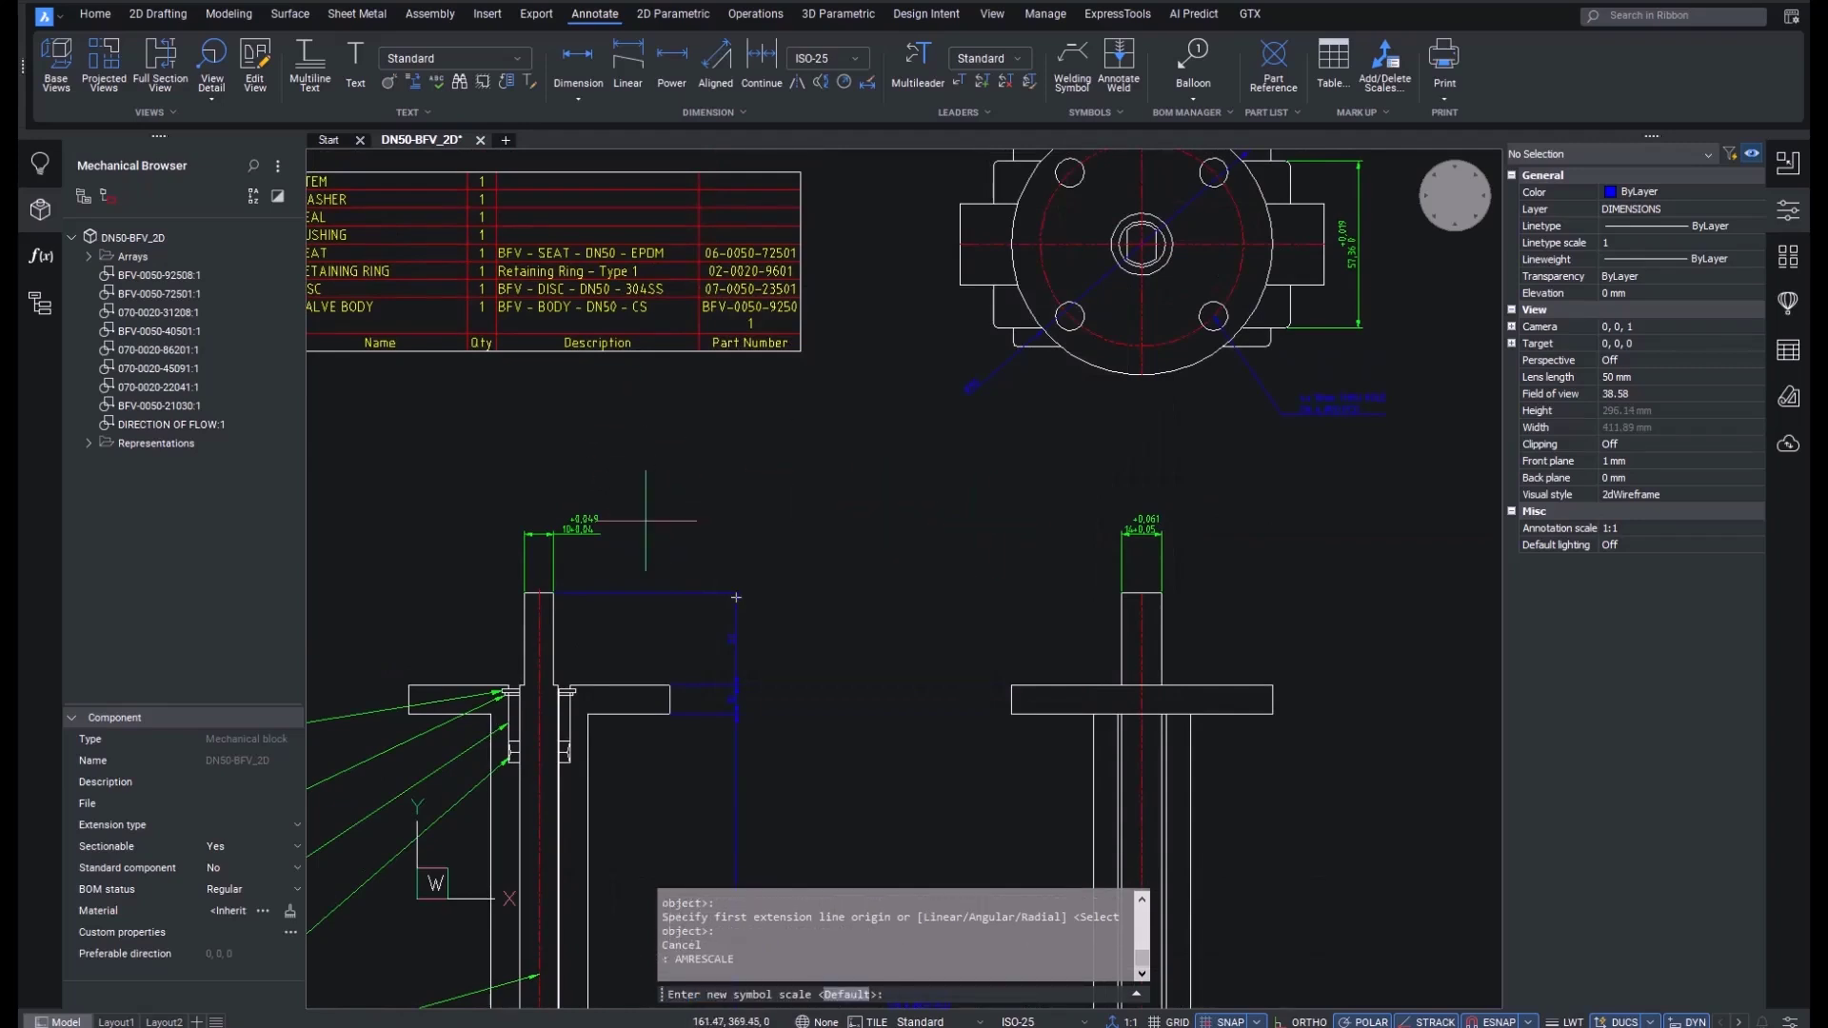
type("2")
key("Return")
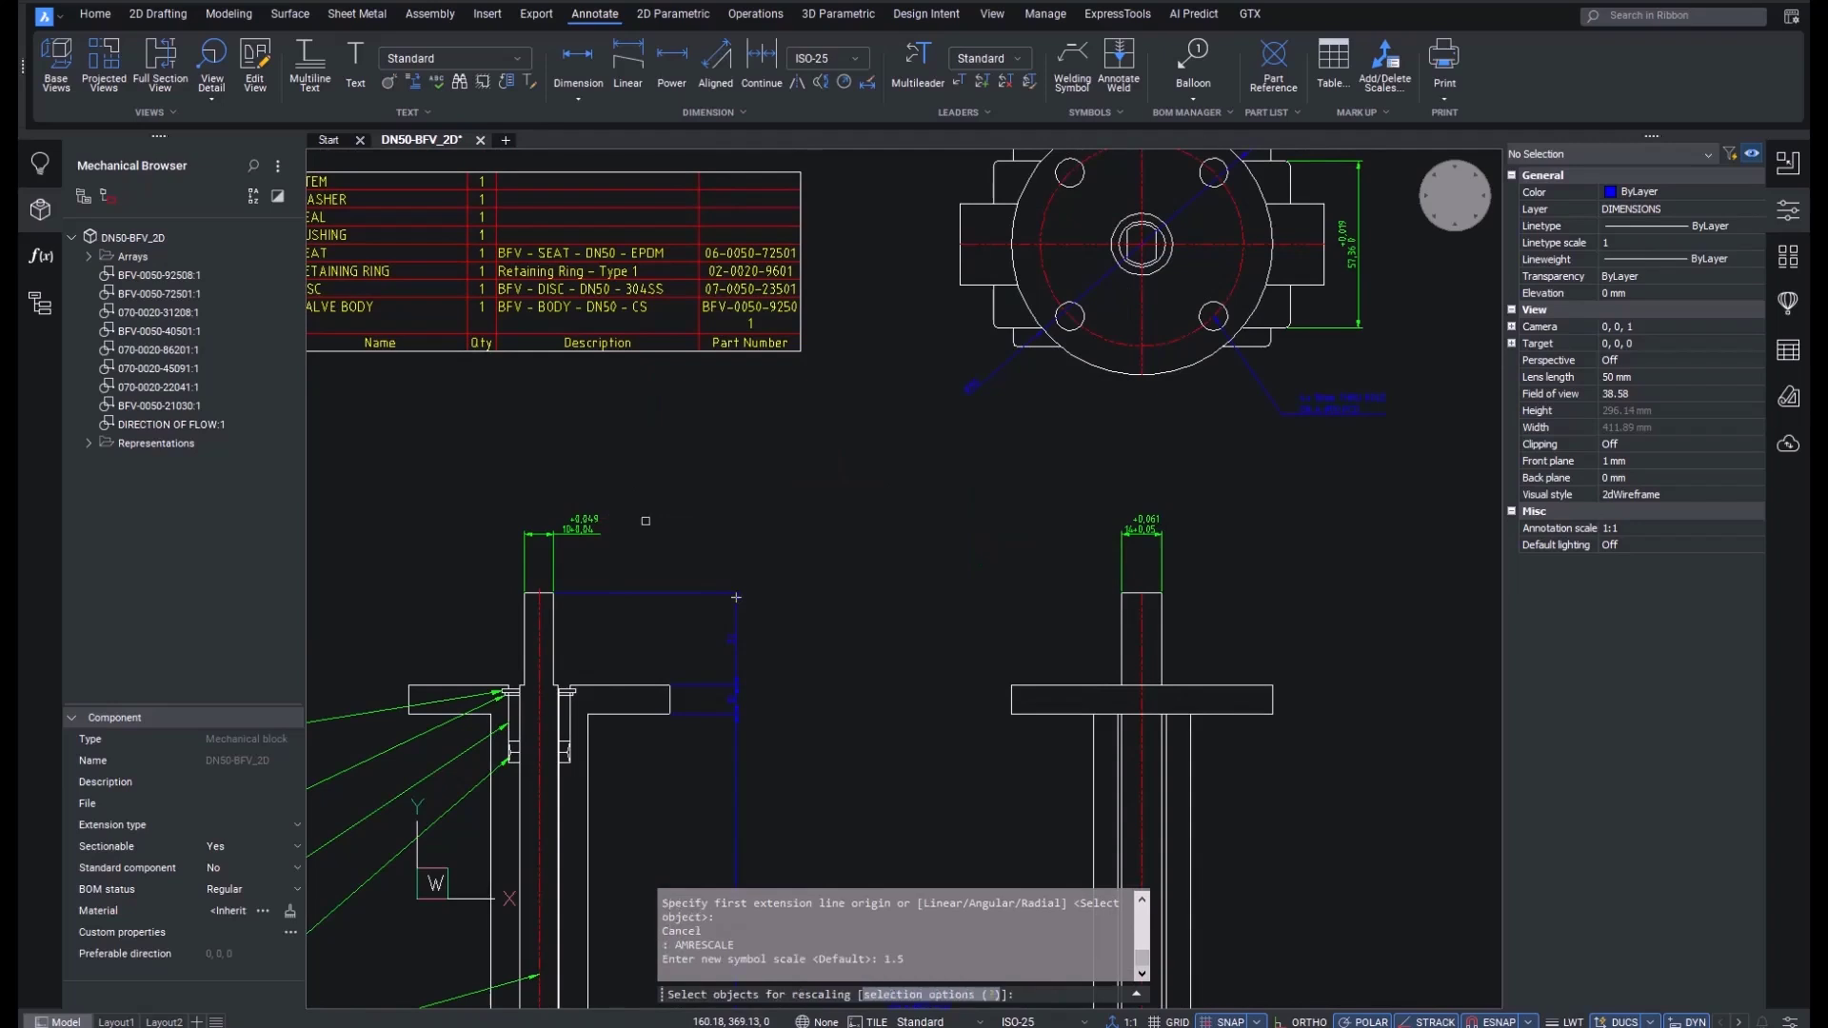
left_click(677, 498)
left_click(334, 570)
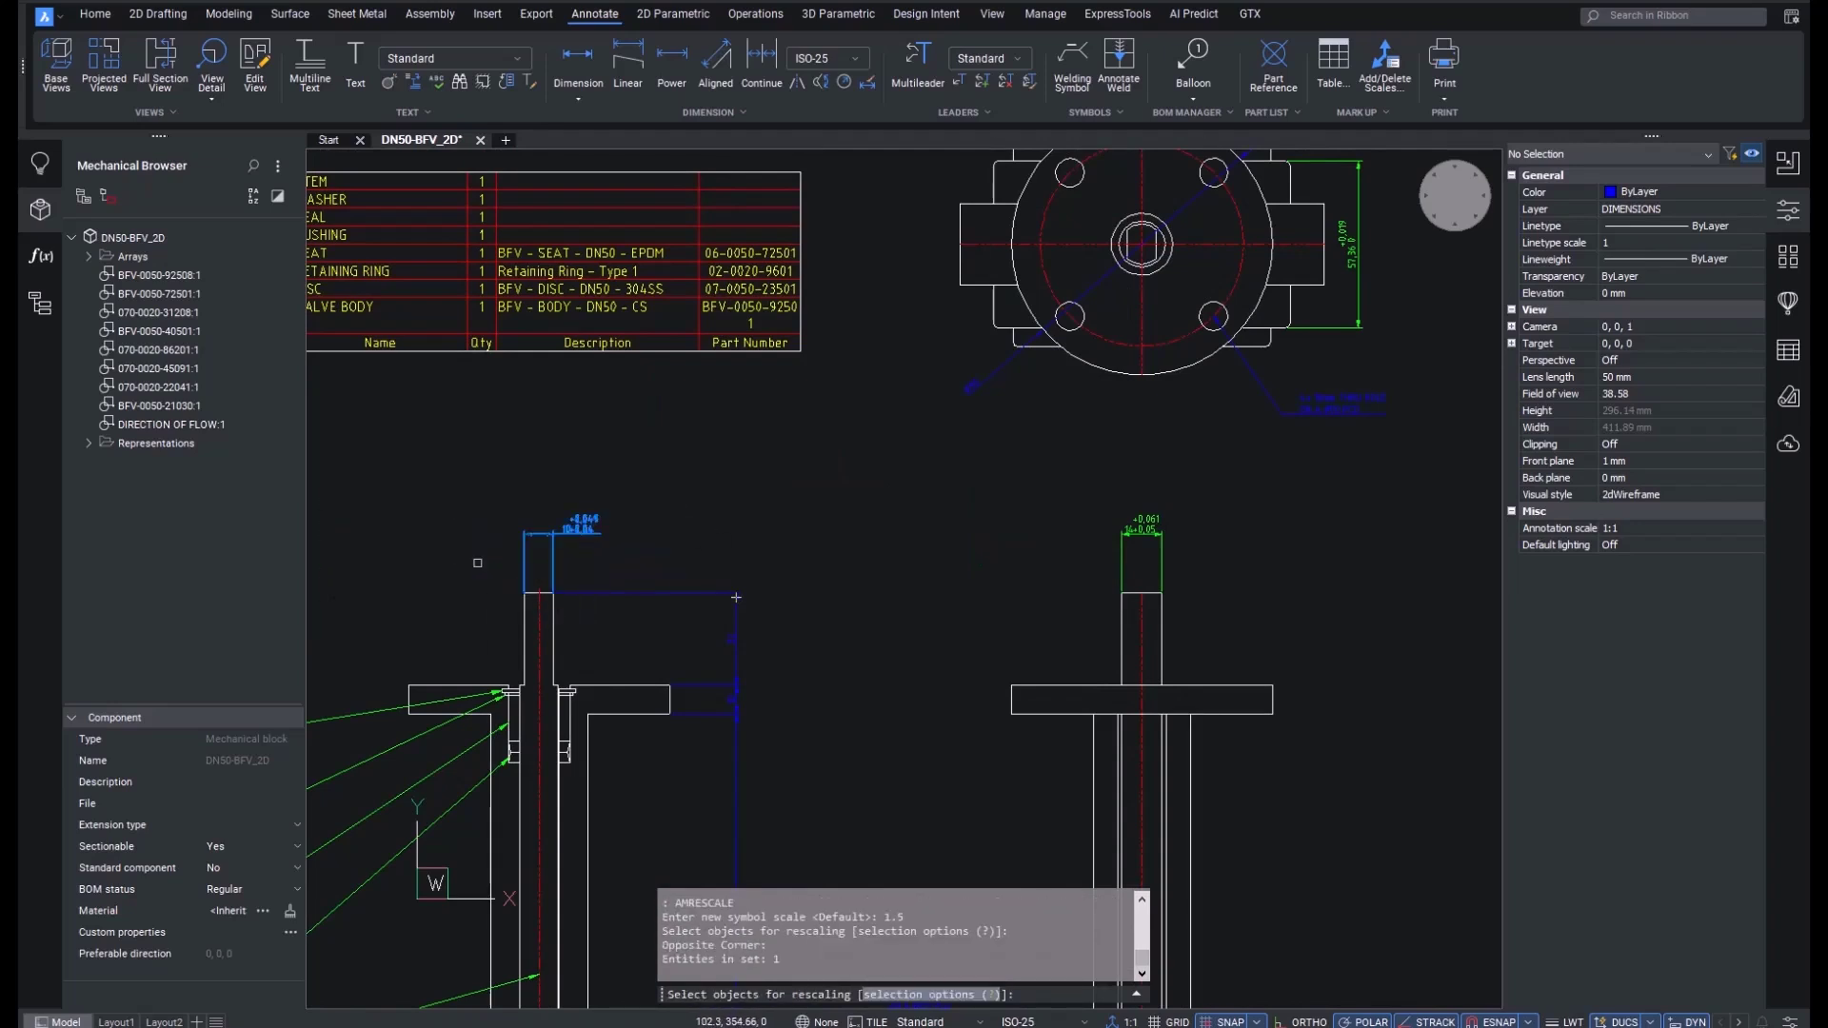
left_click(1194, 508)
left_click(1046, 582)
key("Return")
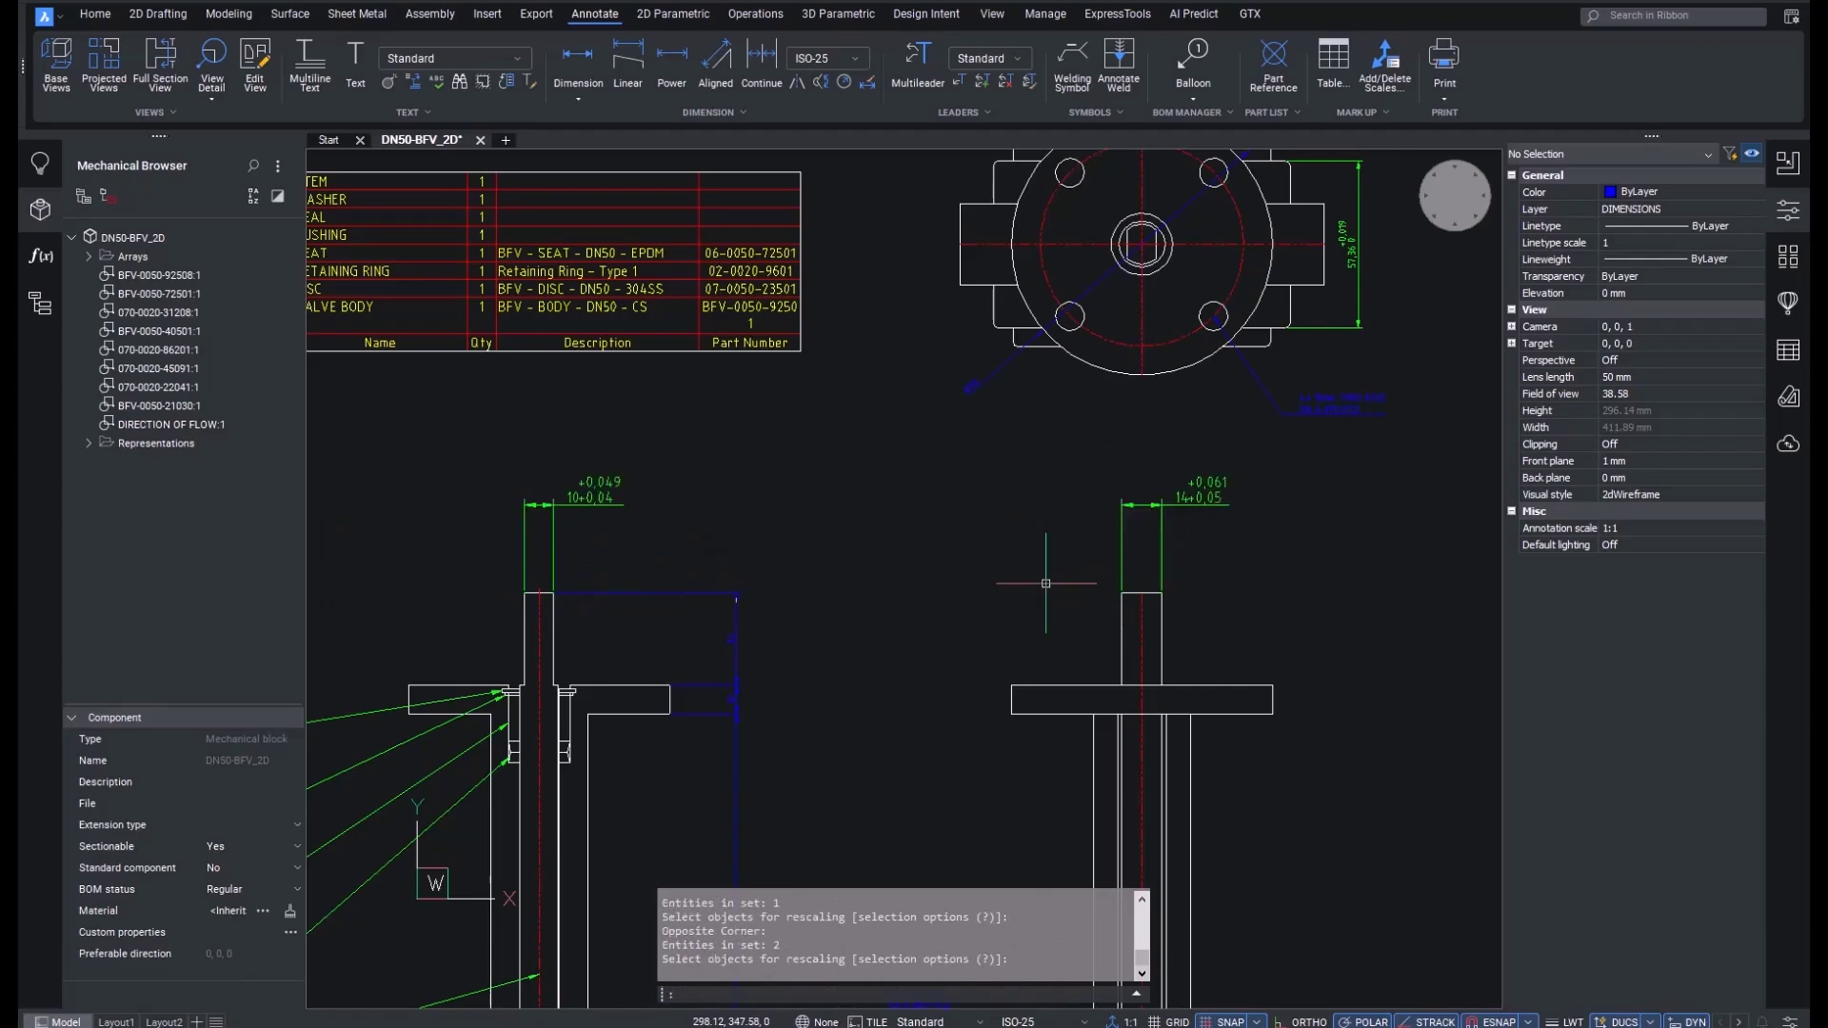
scroll(1045, 583, "down", 4)
scroll(800, 472, "up", 1)
scroll(757, 457, "up", 1)
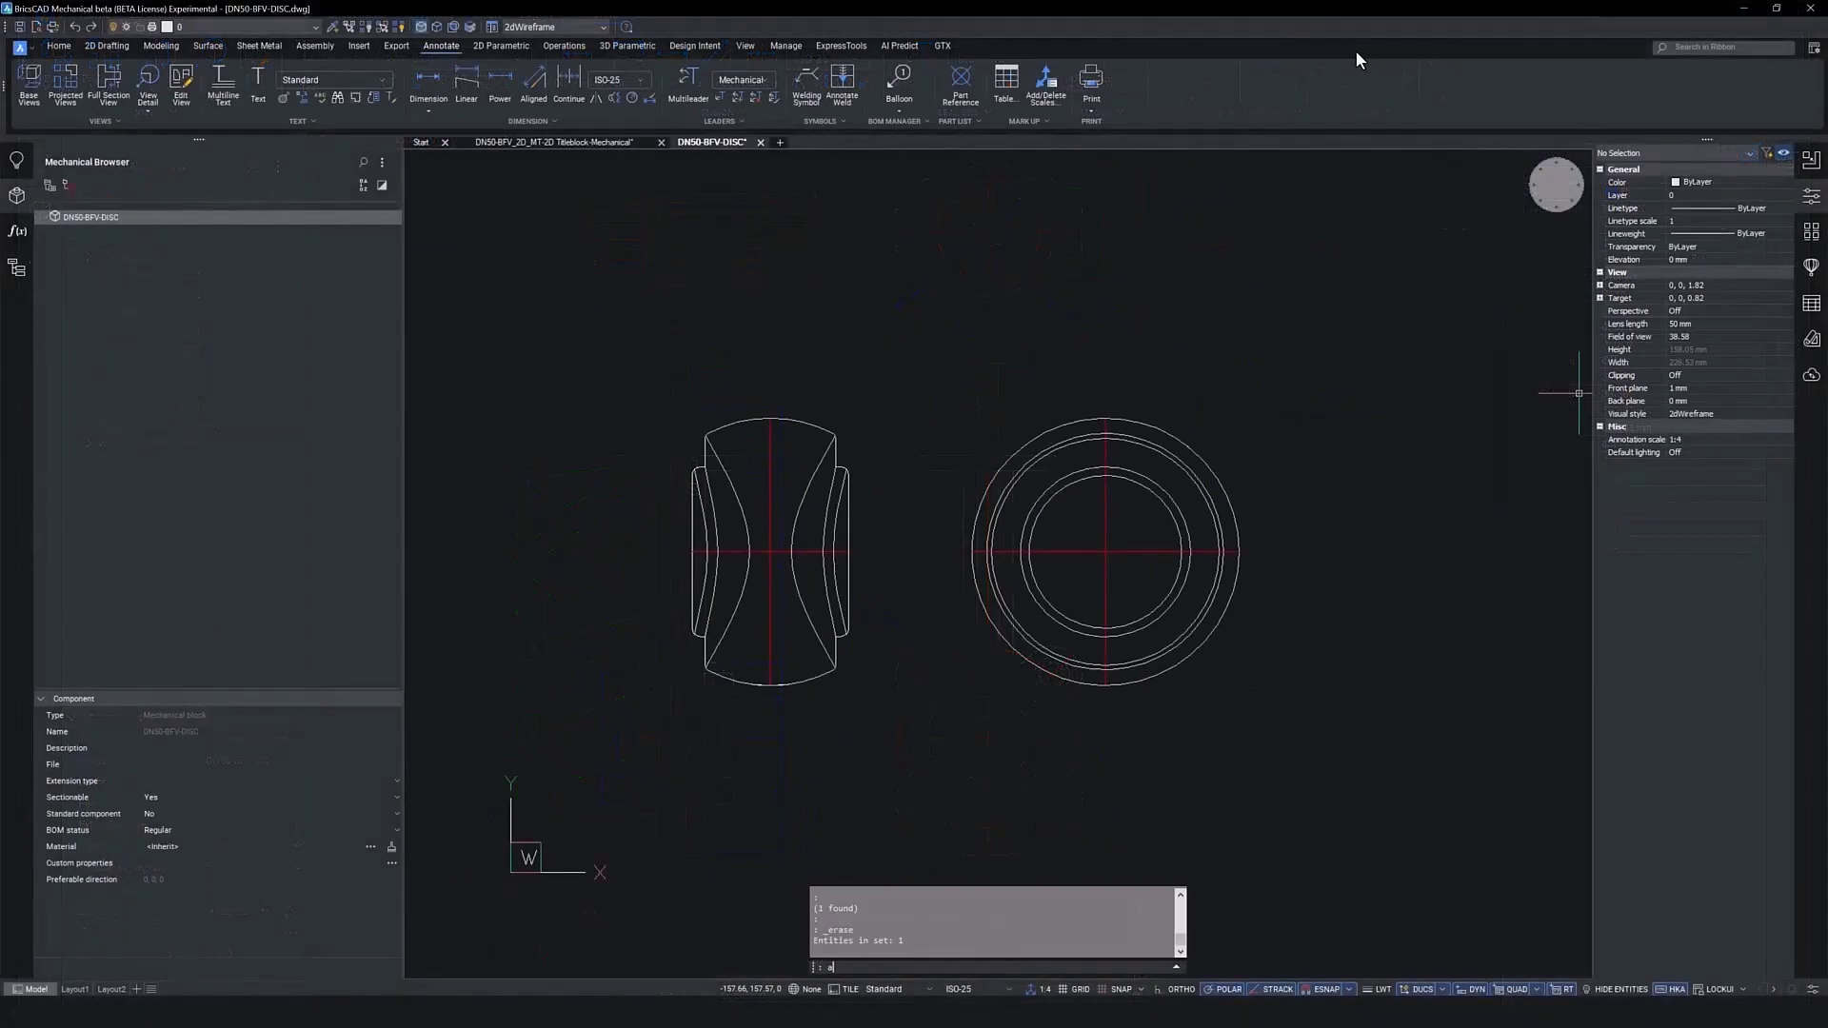
type("AMSURFSYM")
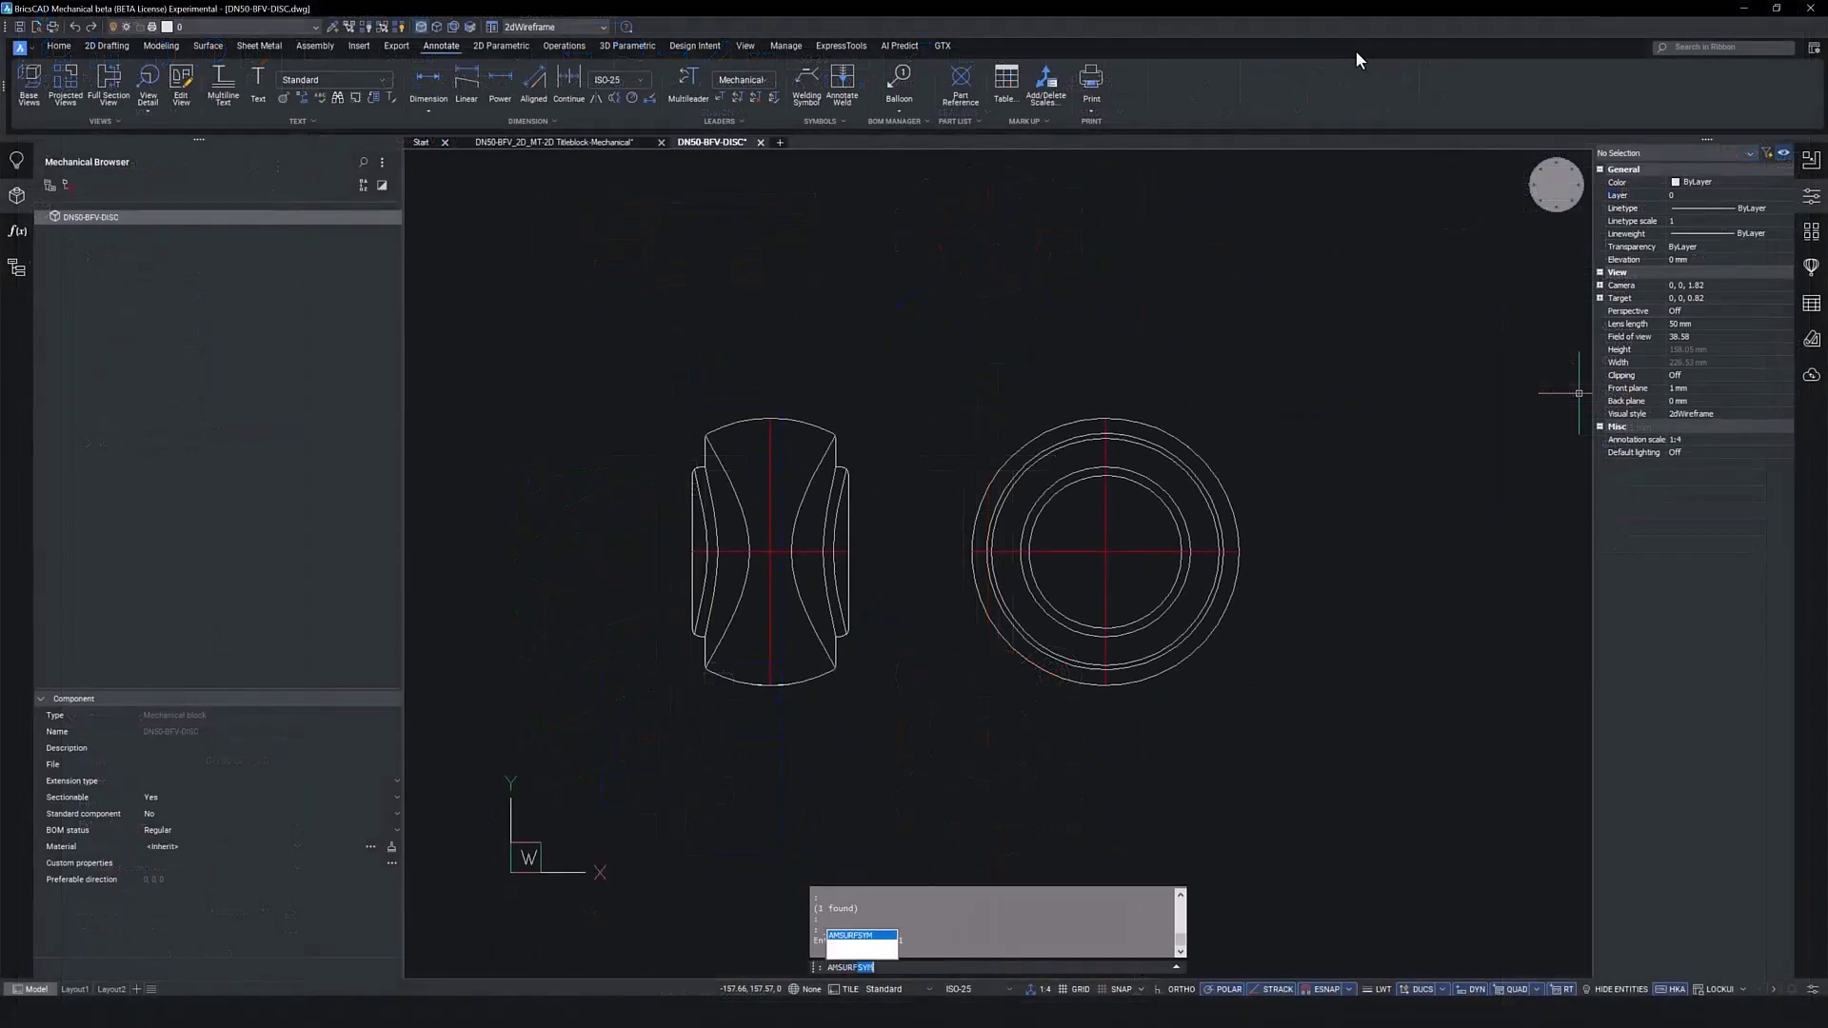
Place an Ra 6,3 roughness symbol on the disc's curved edge, leader bent above the disc.
key("Return")
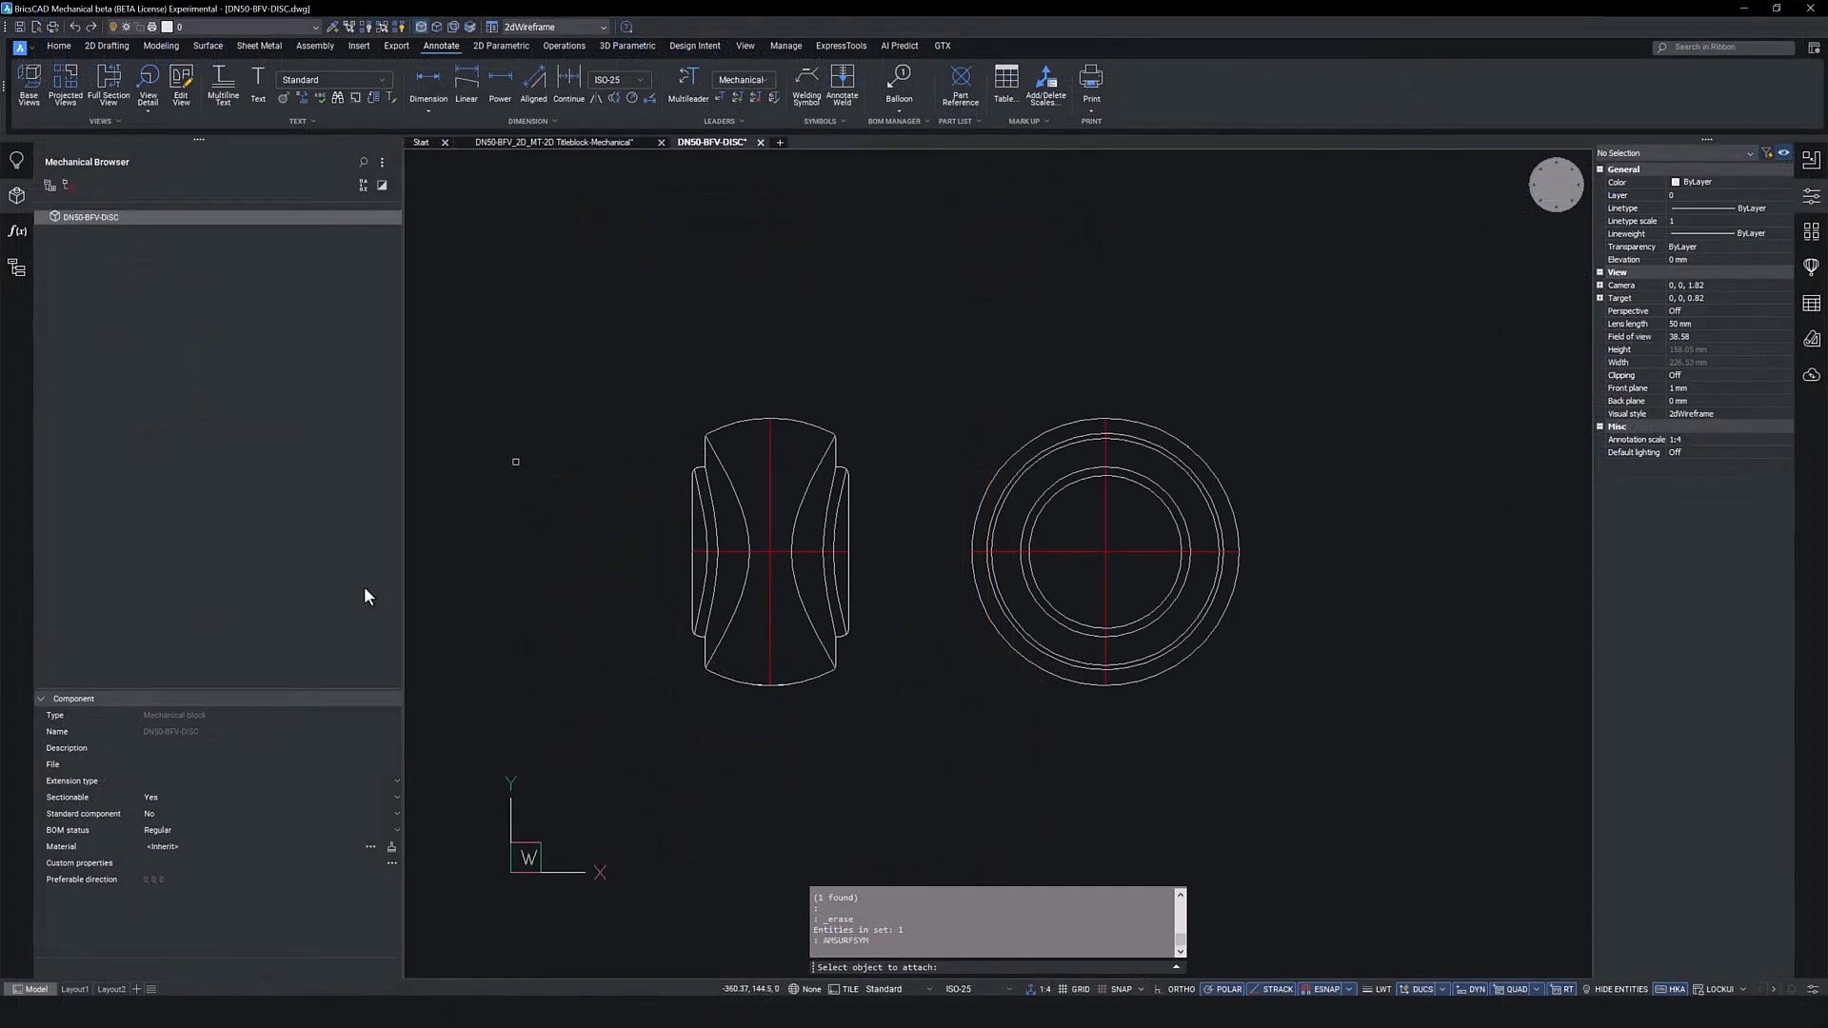
left_click(840, 425)
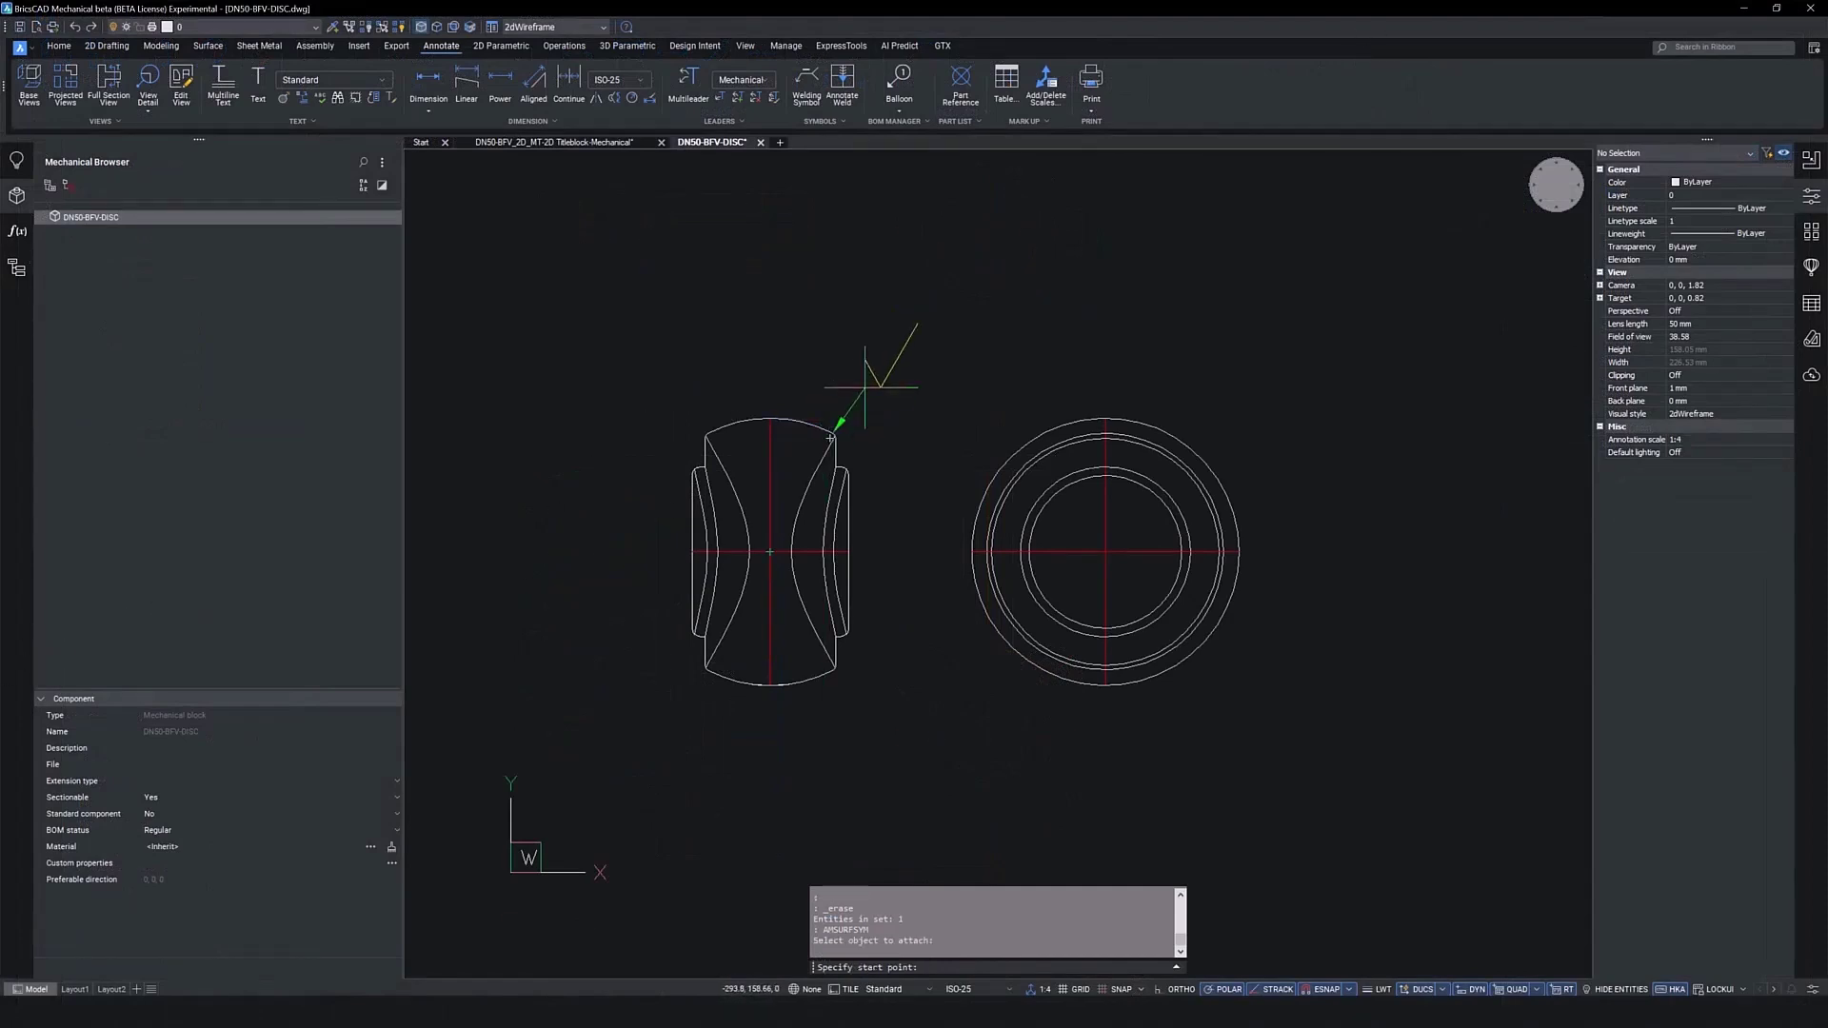
left_click(929, 348)
key("Return")
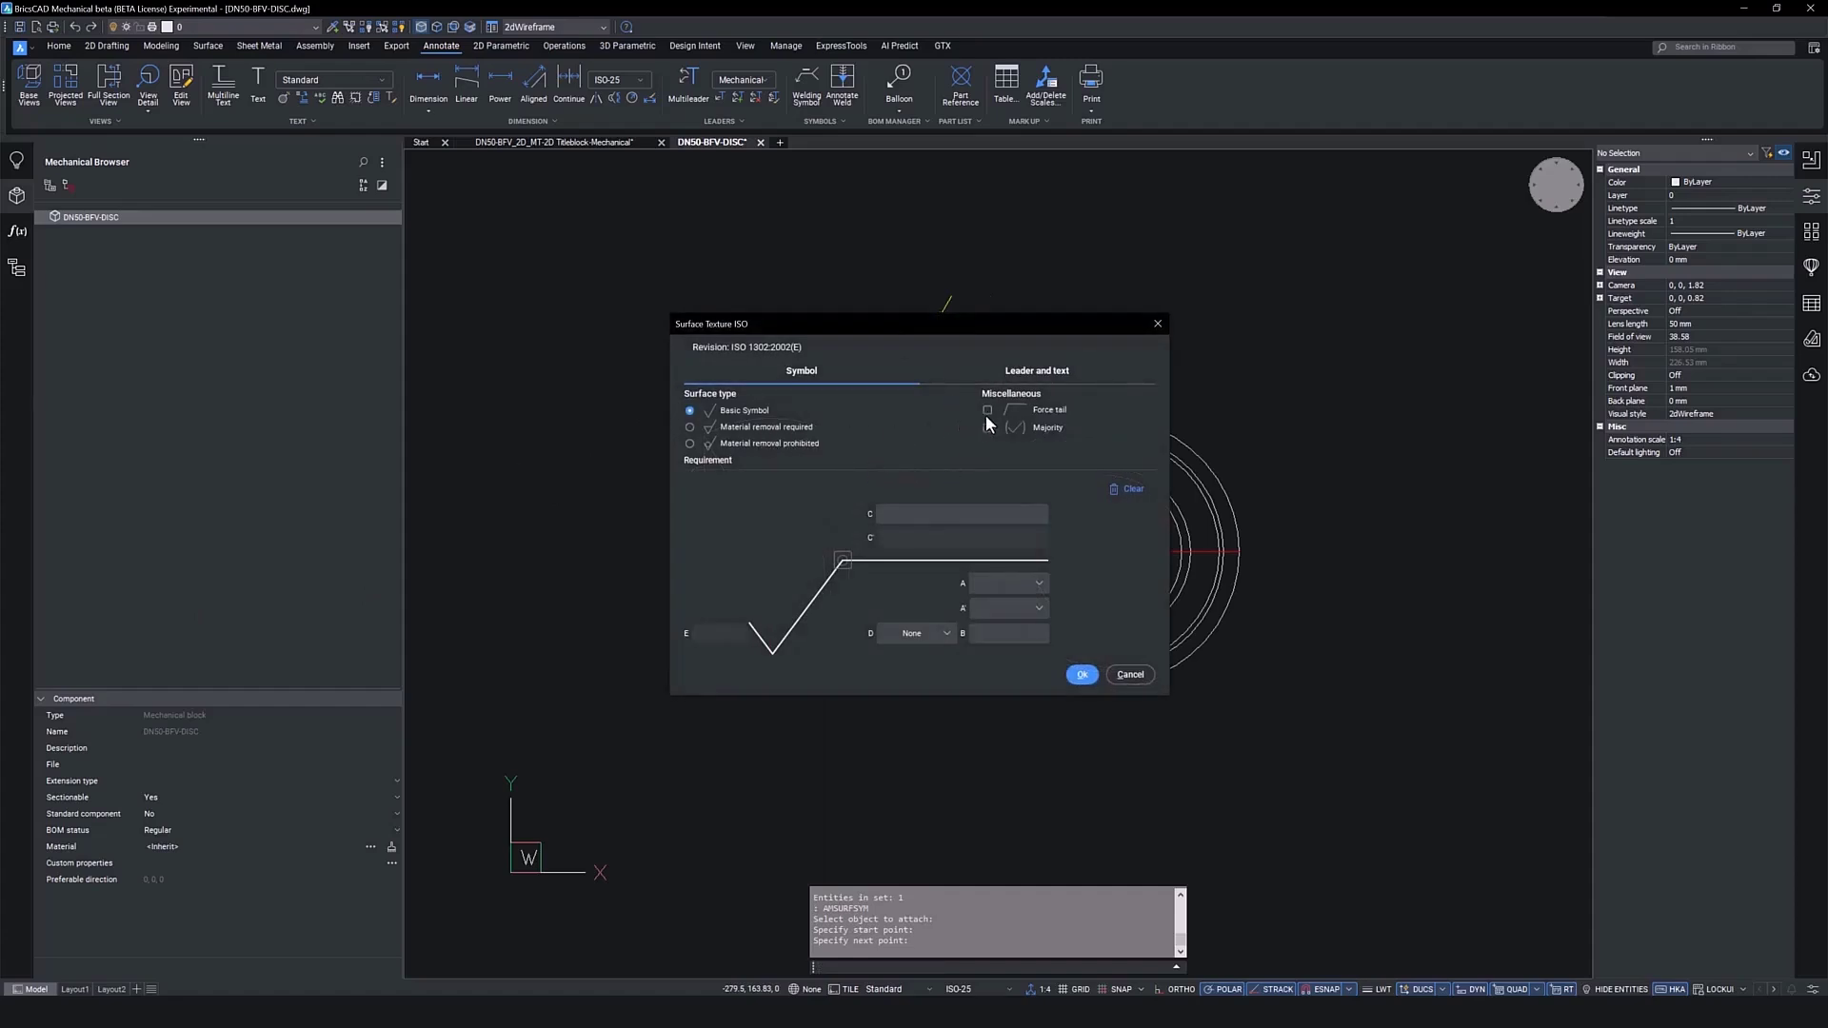
key("Down")
left_click(1078, 674)
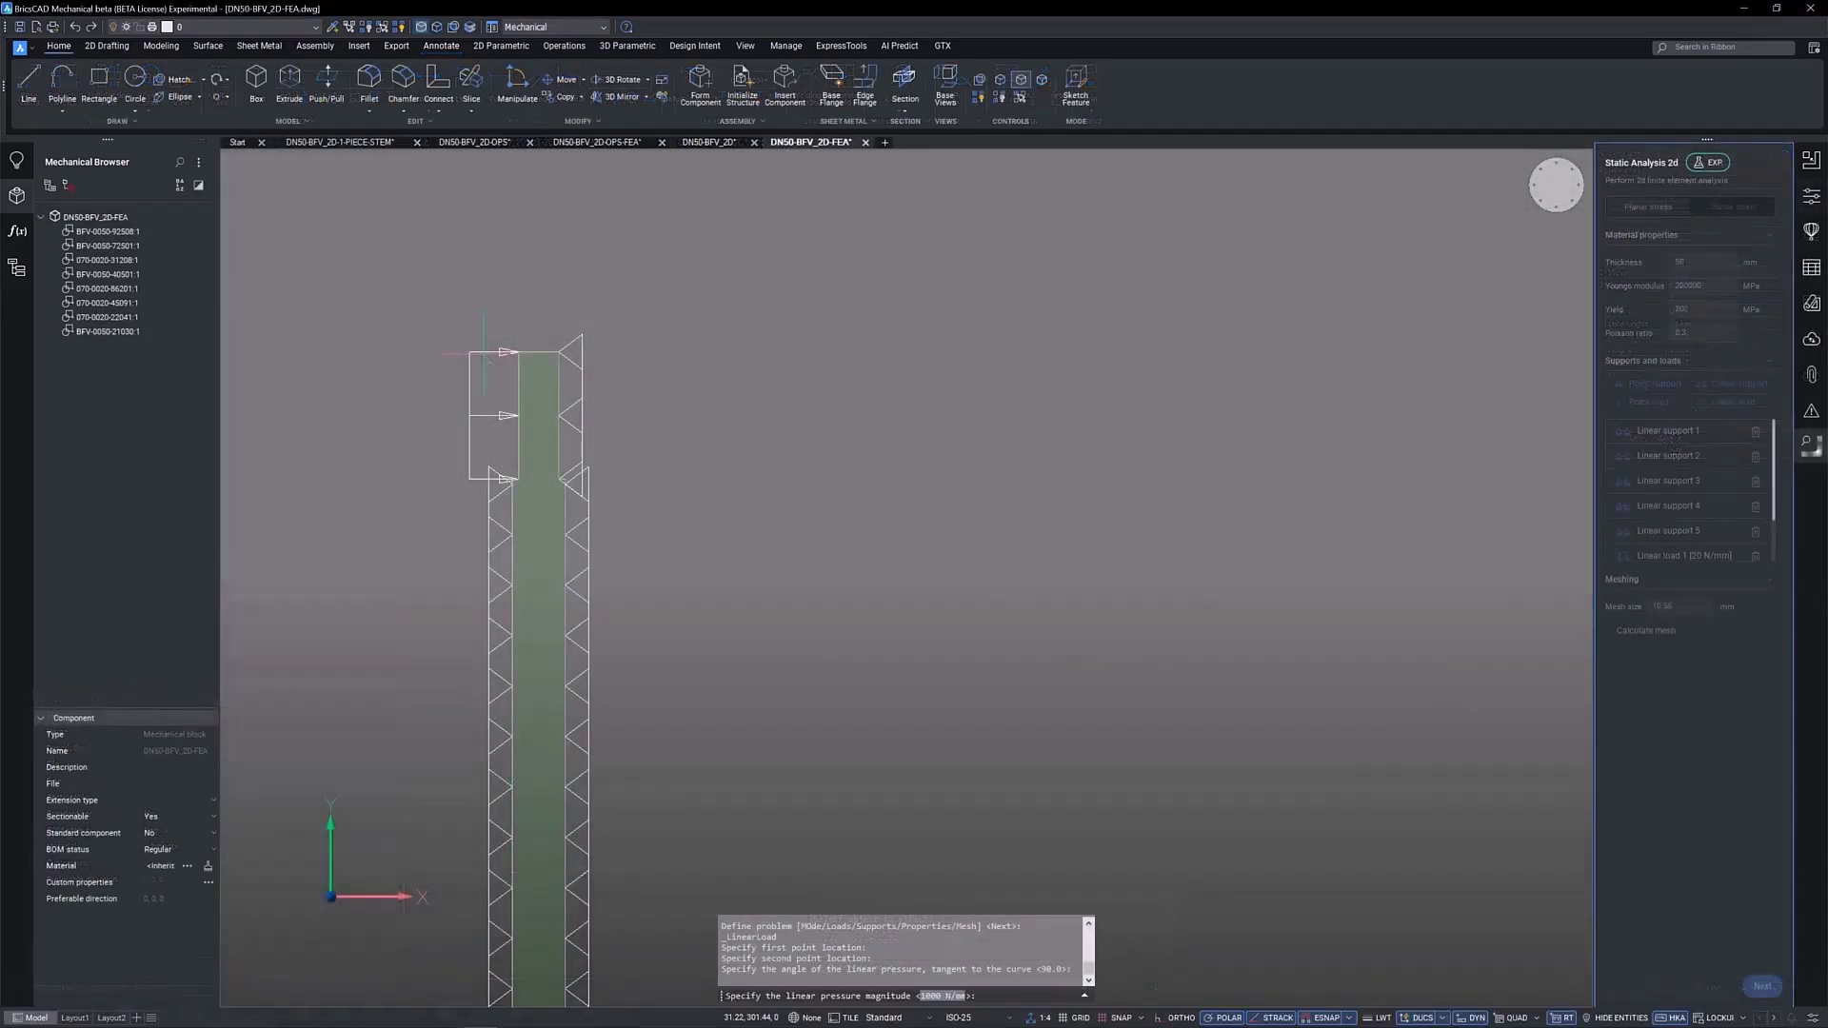
Finish the linear load and calculate a new 5 mm mesh on the stem.
key("Return")
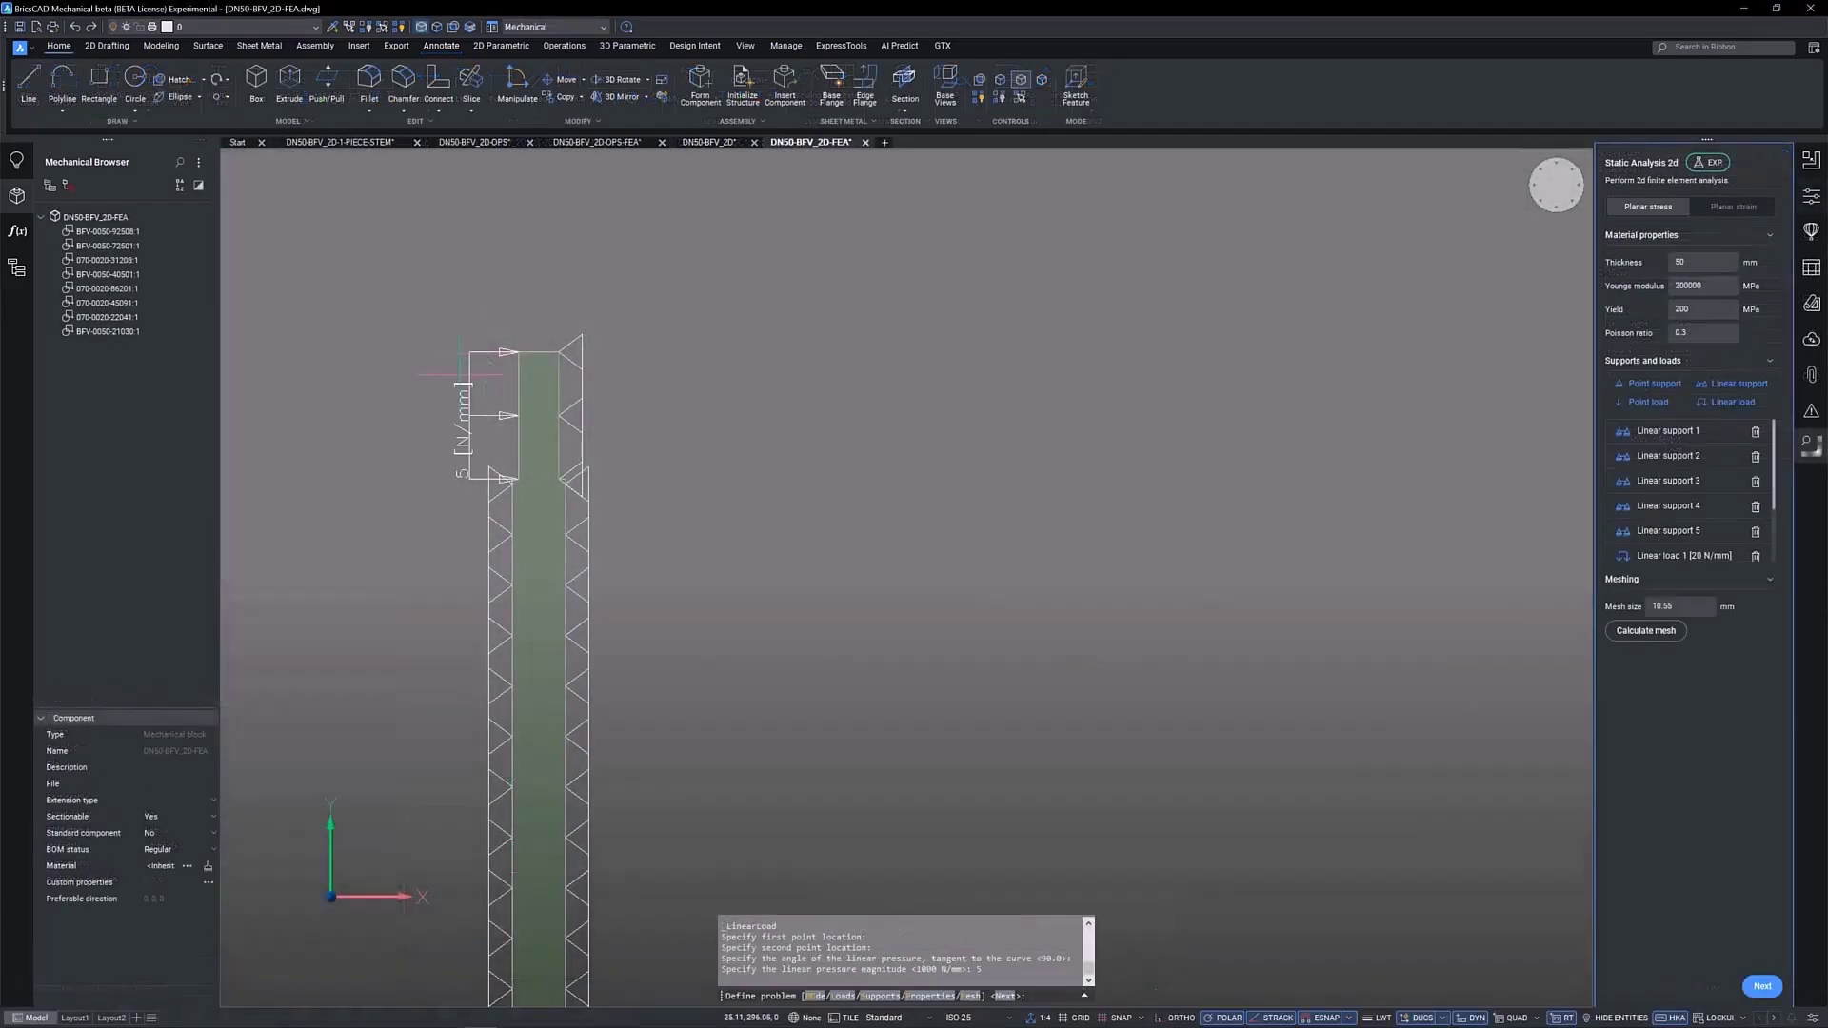
scroll(743, 643, "down", 3)
scroll(743, 715, "up", 4)
middle_click_drag(744, 772, 772, 686)
double_click(800, 643)
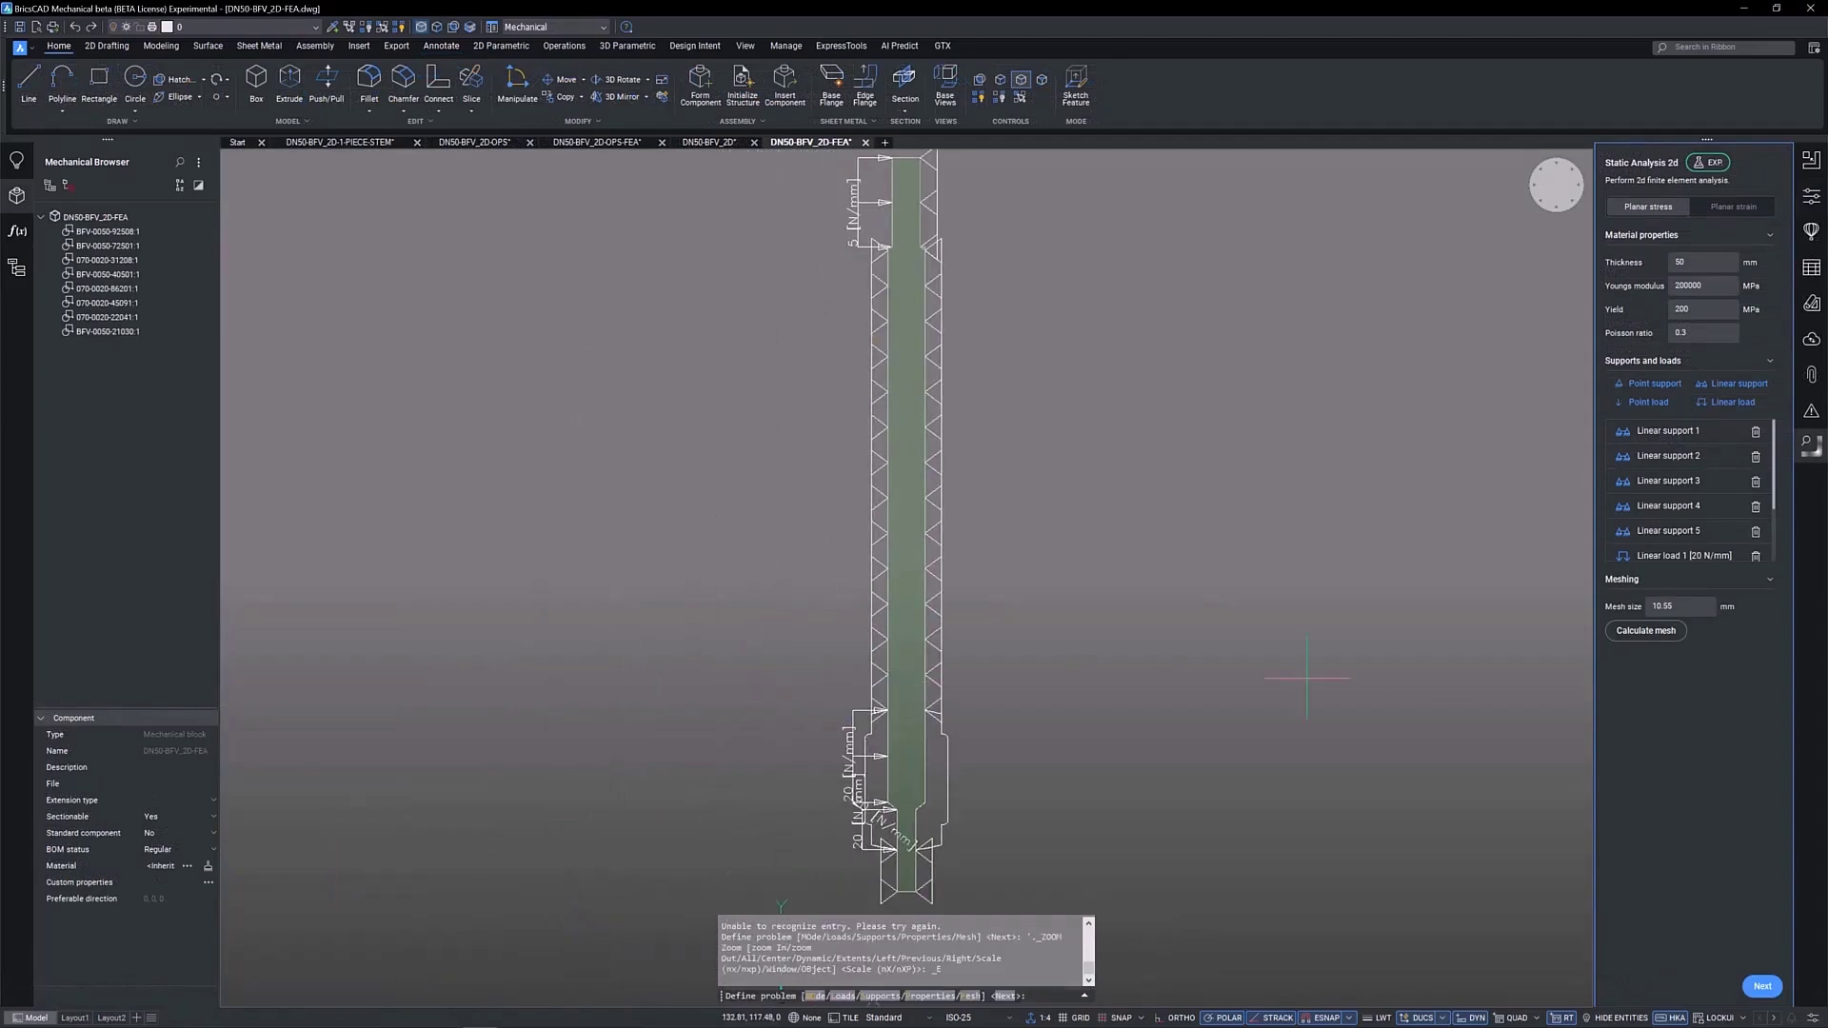
left_click(1679, 608)
type("5")
left_click(1647, 635)
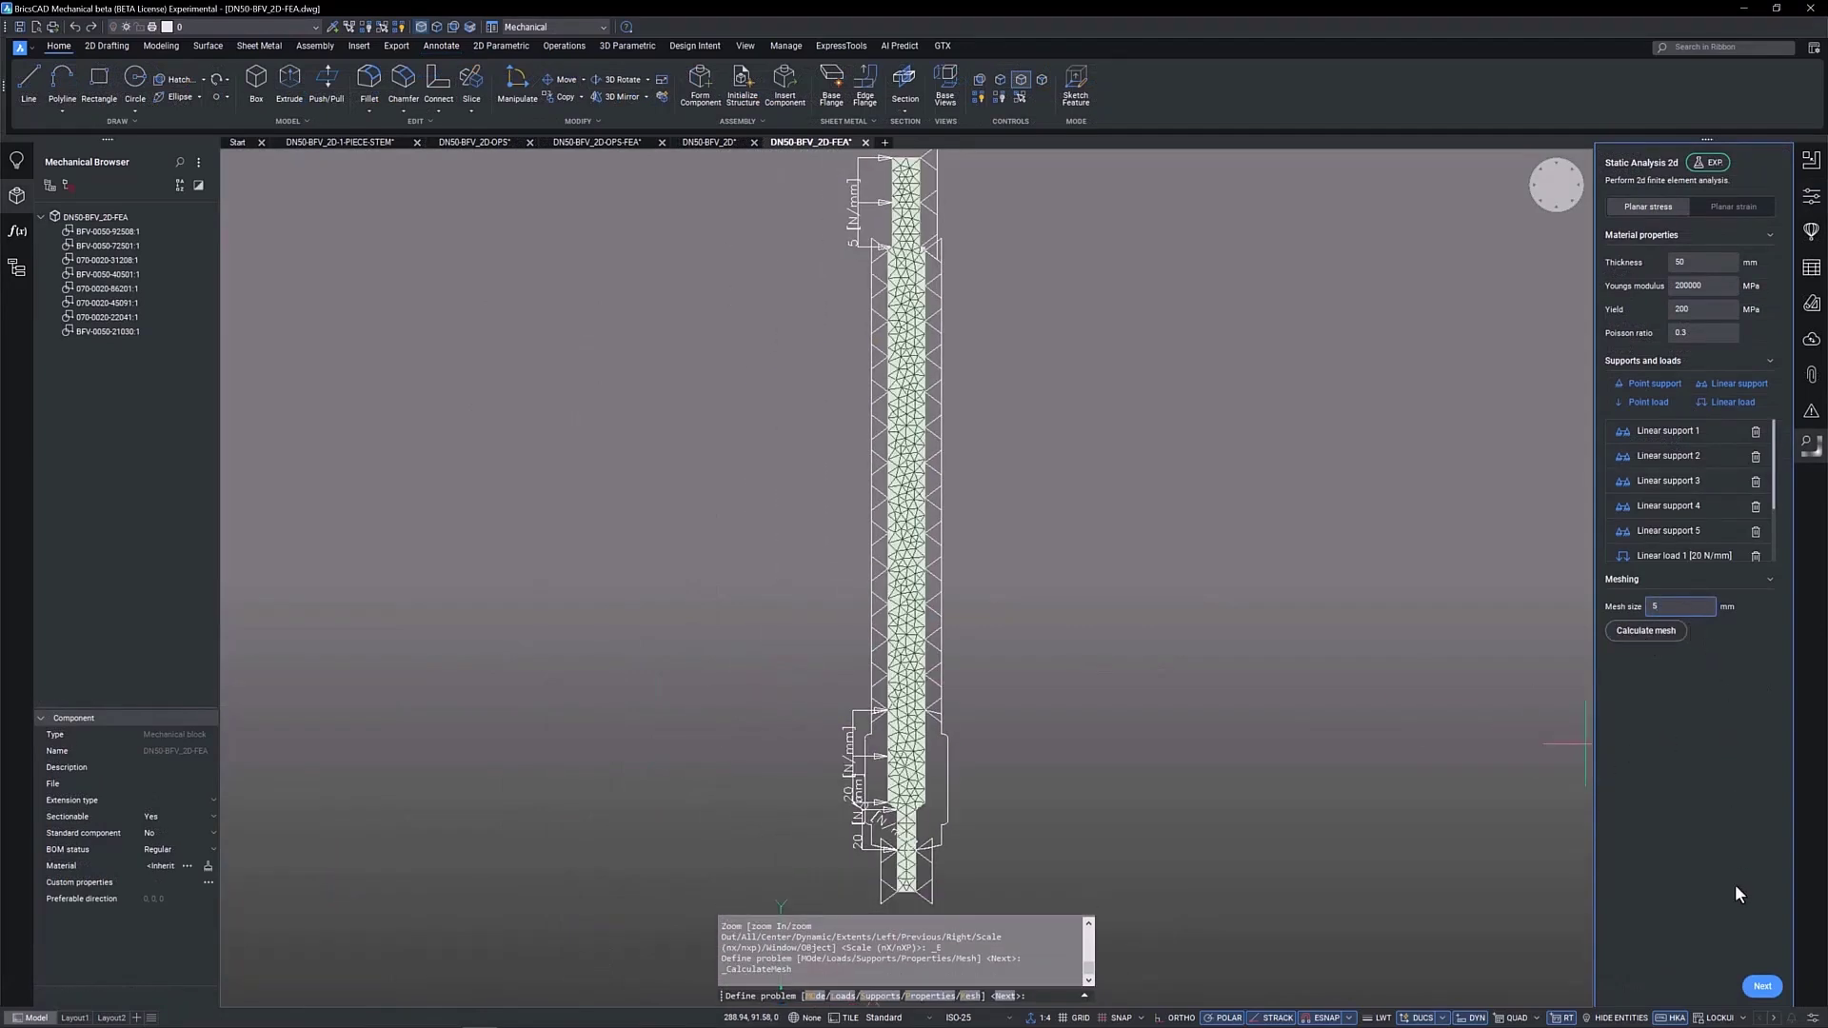
Solve the static analysis and exaggerate the stem's deformed shape.
left_click(1762, 985)
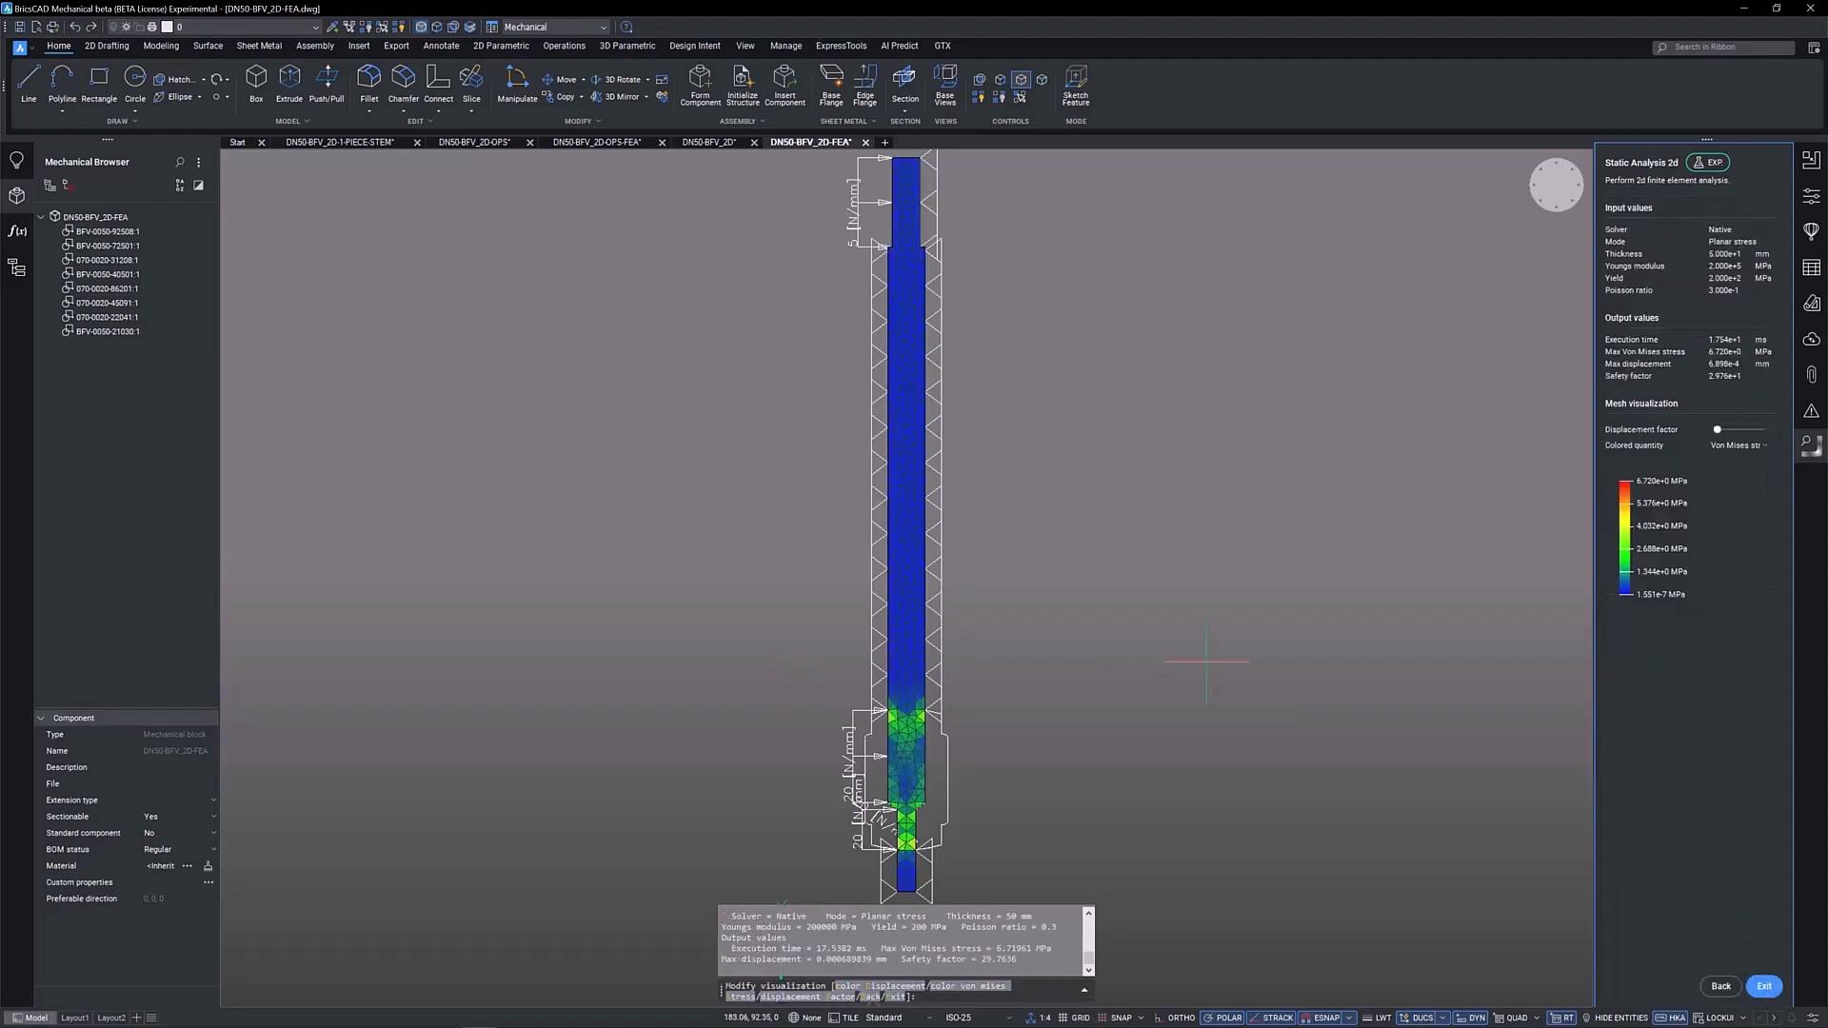
left_click_drag(1717, 430, 1715, 429)
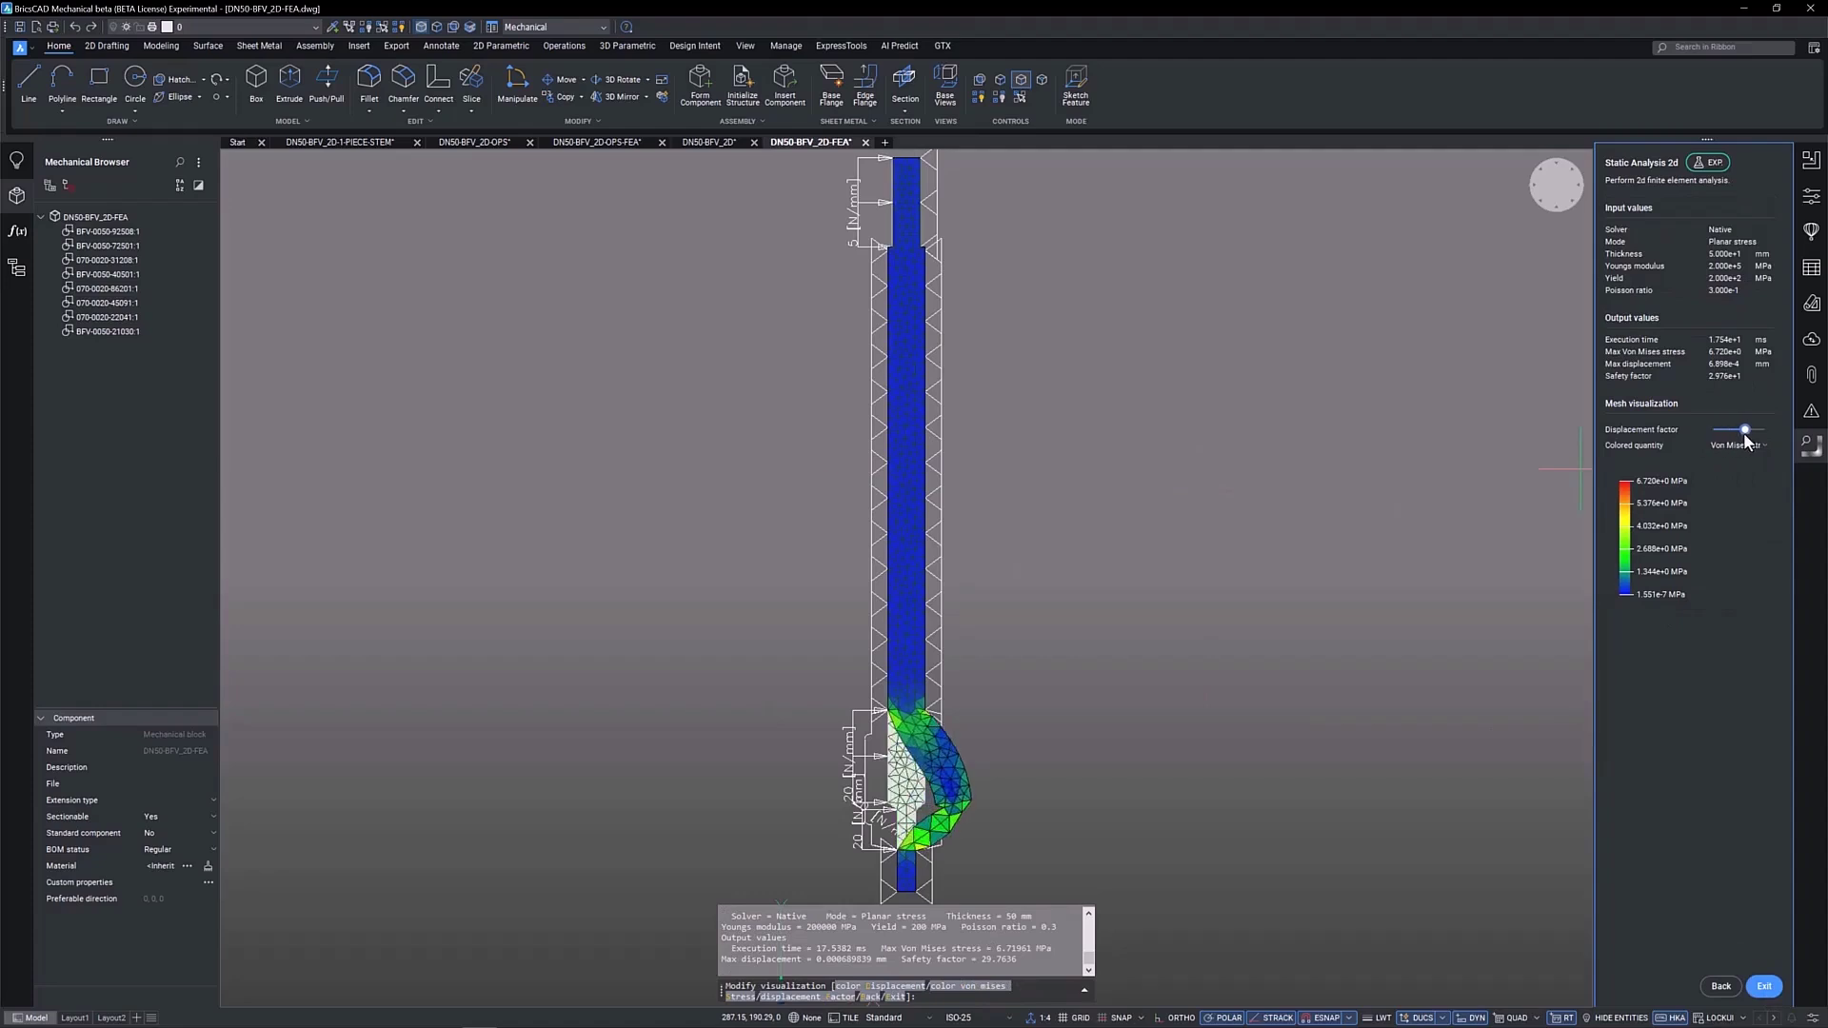
left_click(1738, 448)
left_click_drag(1718, 429, 1718, 429)
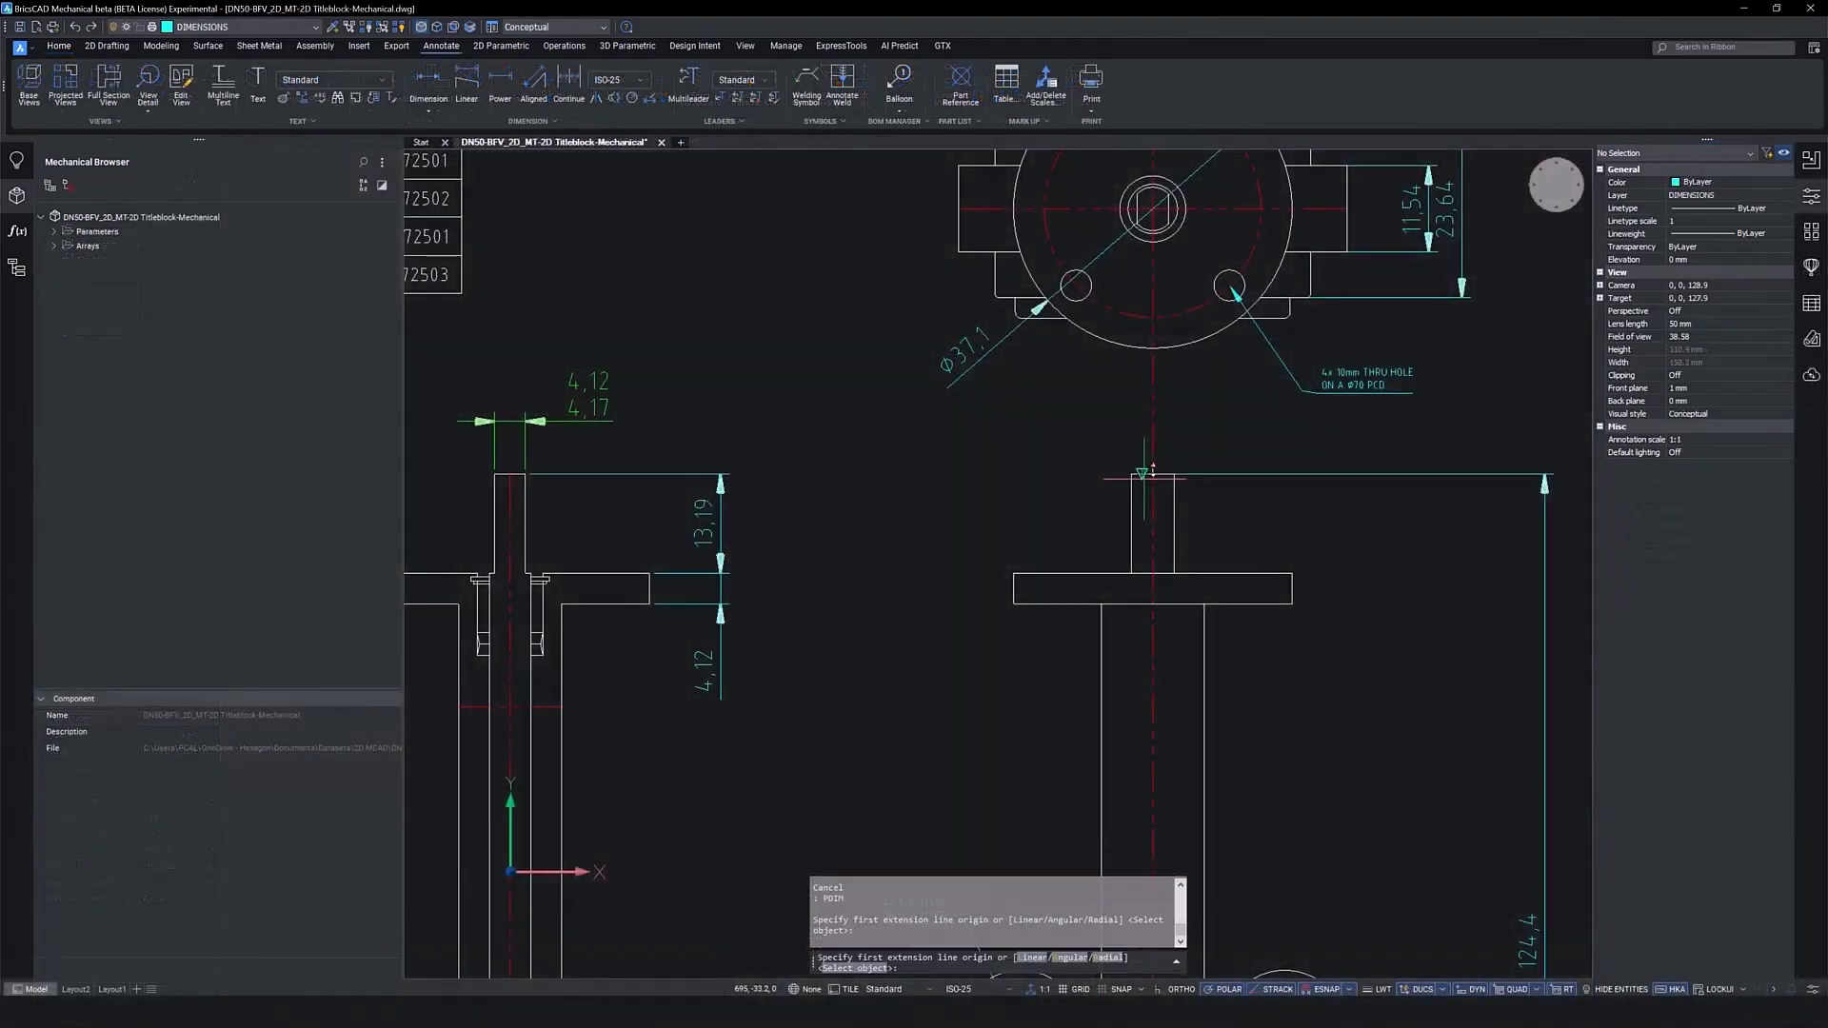
Add the 5,8 stem width dimension and give it 5,77/5,78 deviation tolerances.
left_click(1129, 472)
left_click(1151, 416)
double_click(515, 420)
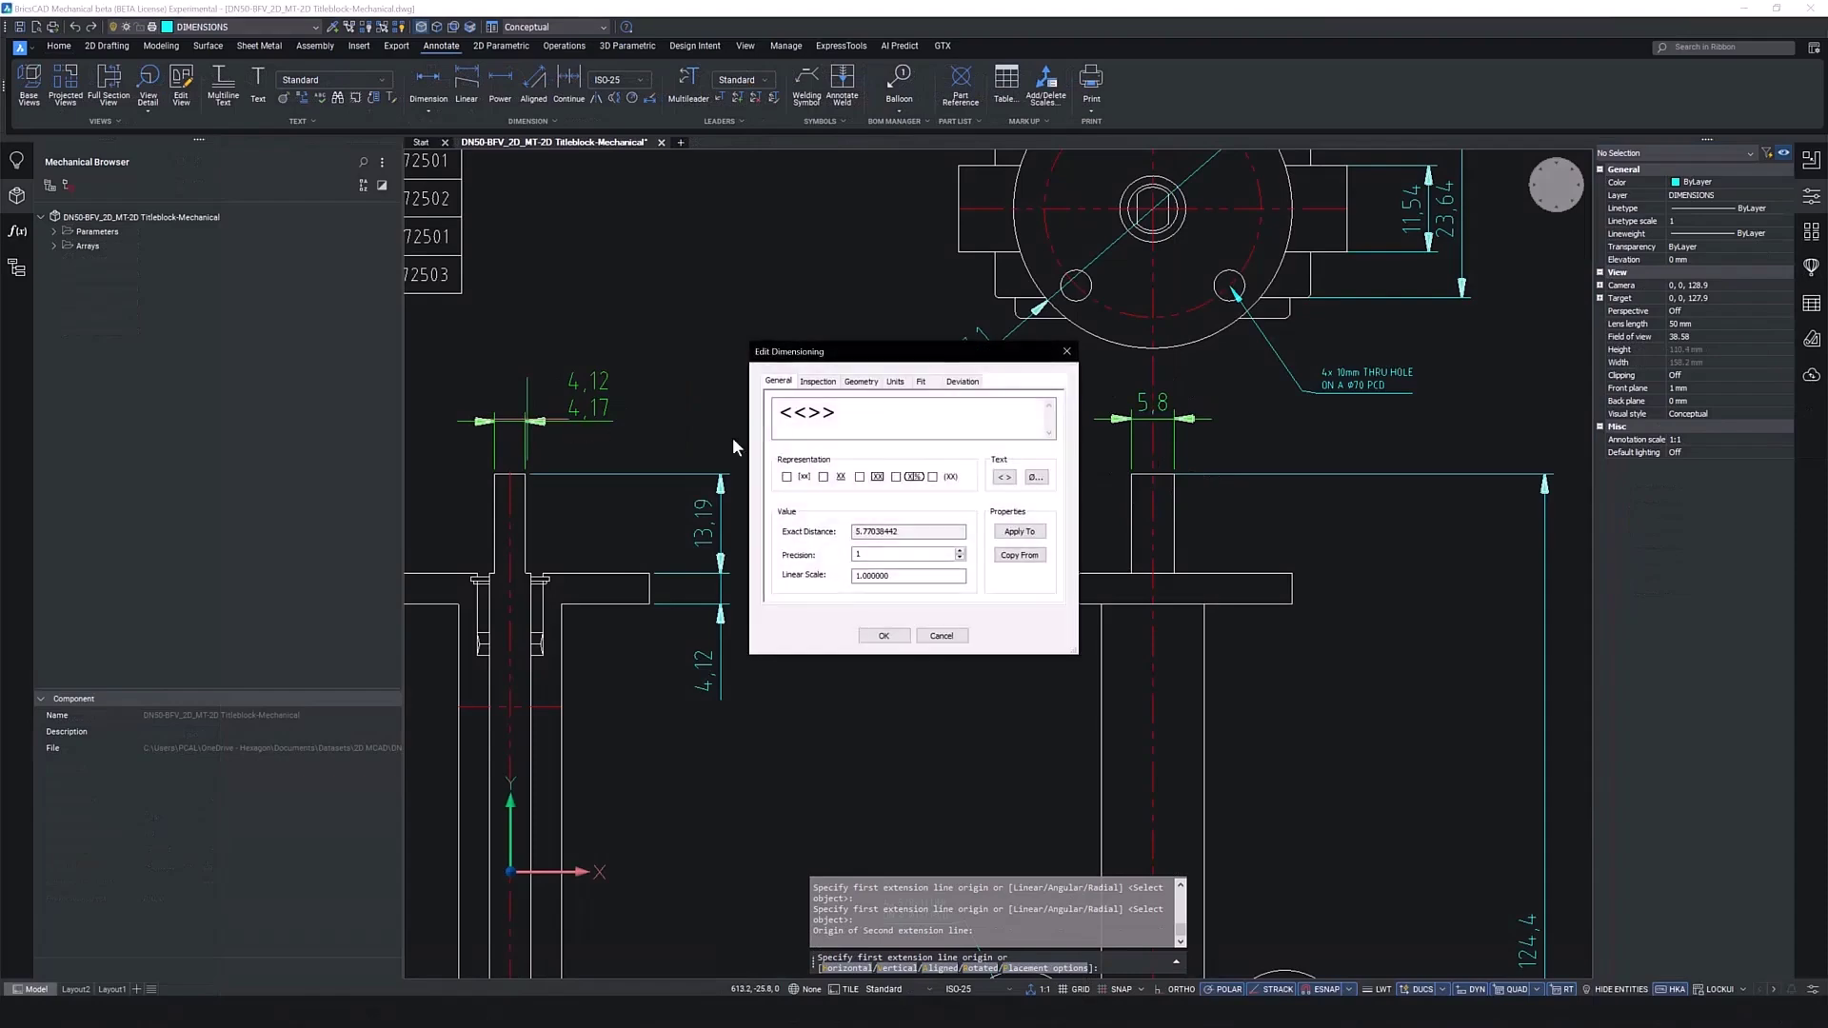
left_click(960, 381)
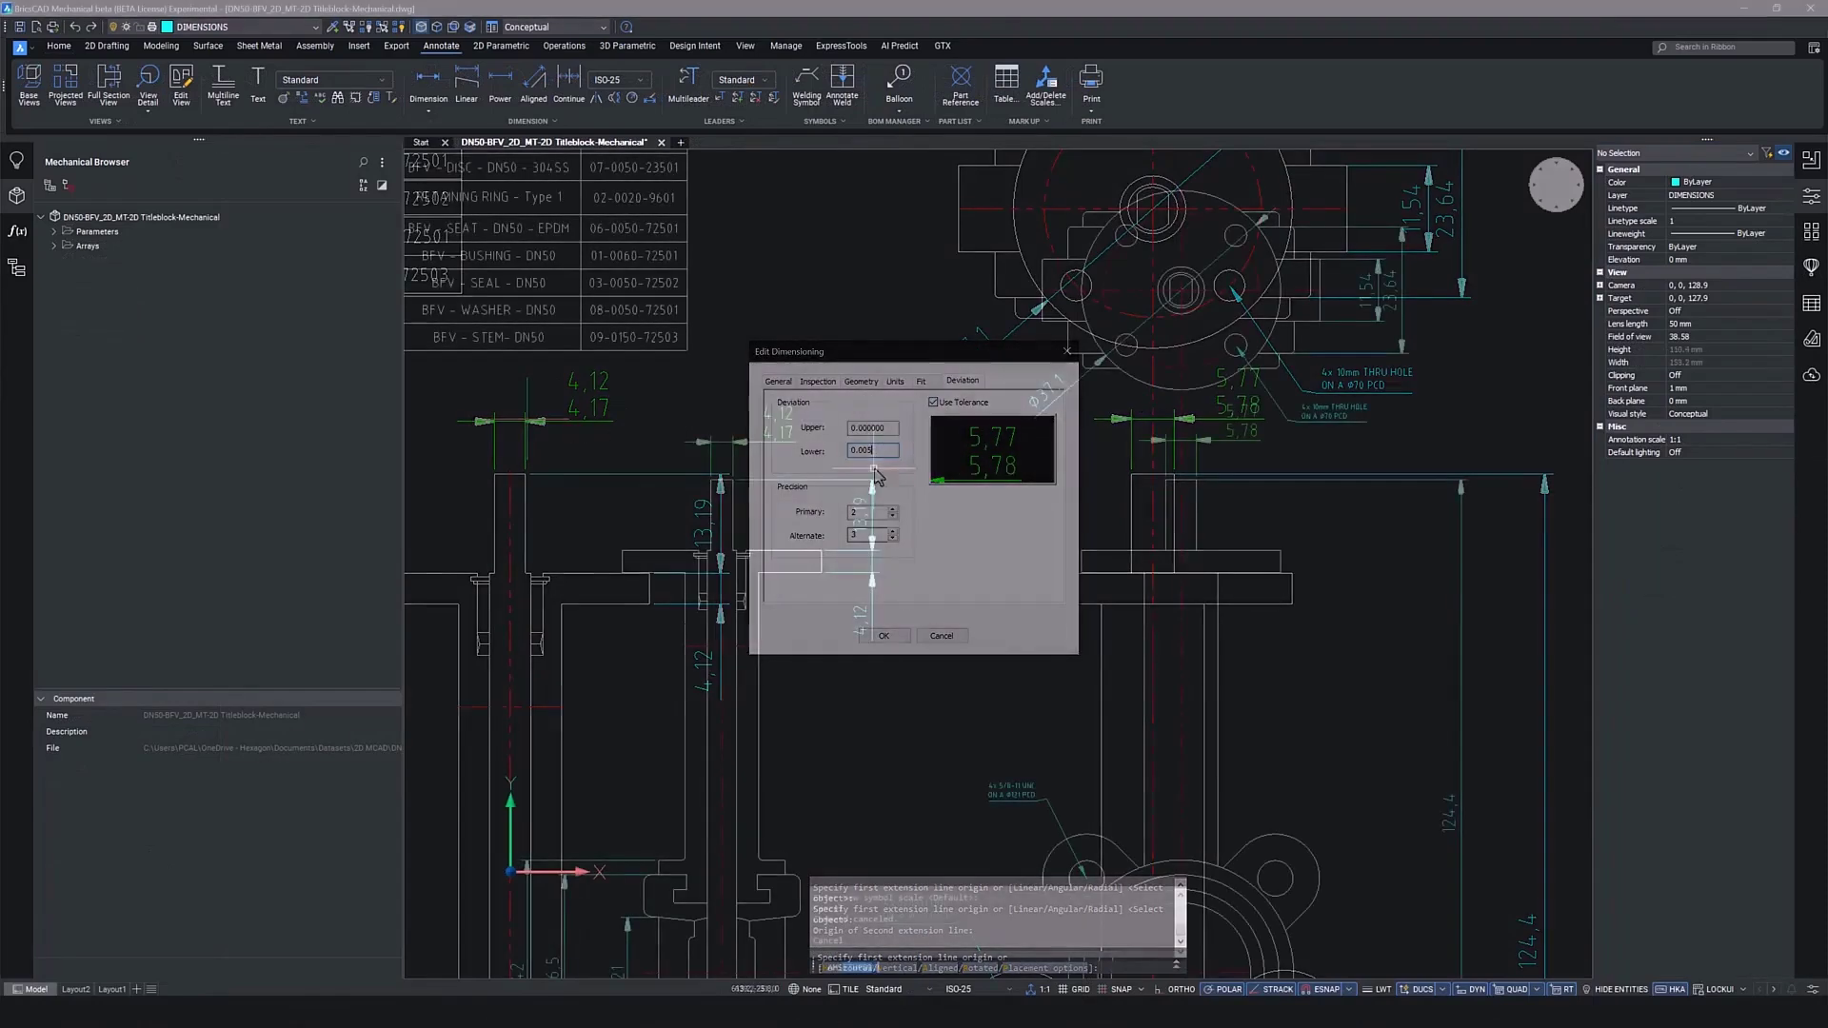
Rescale the 4,12/4,17 dimension to symbol scale 2 and exaggerate stem deformation.
key("Return")
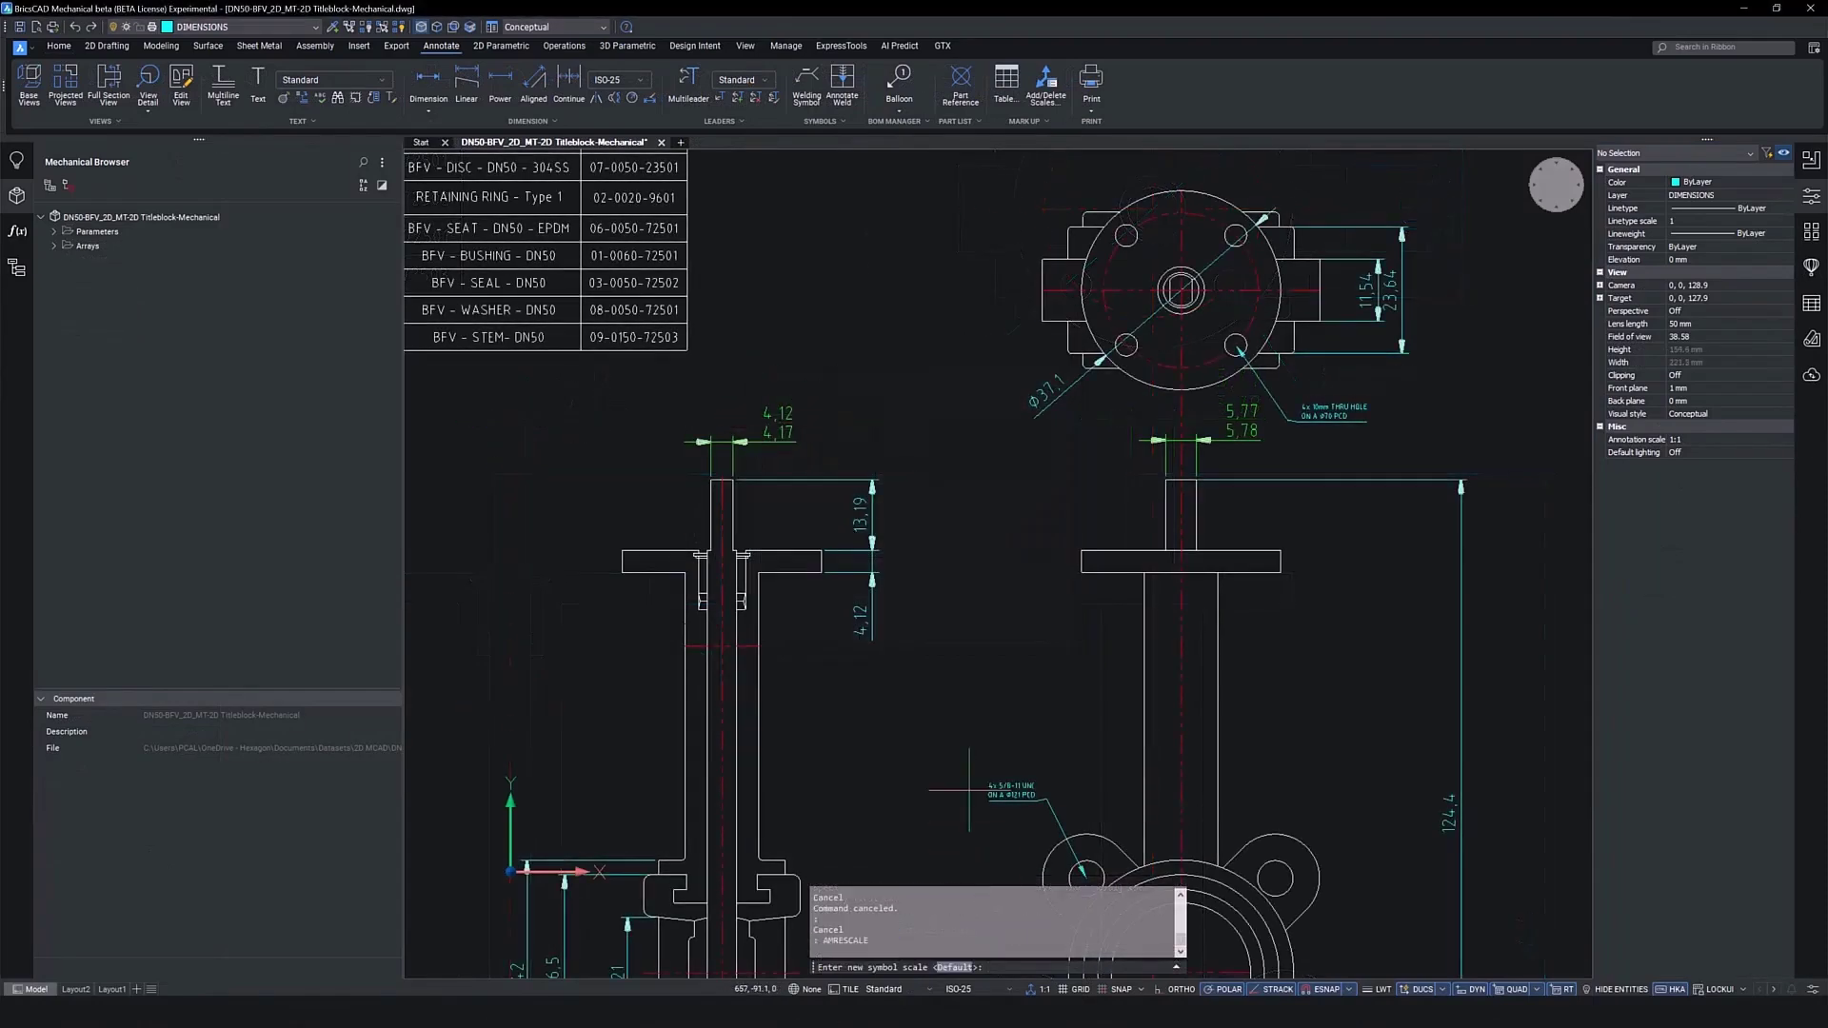
type("2")
key("Return")
left_click(779, 428)
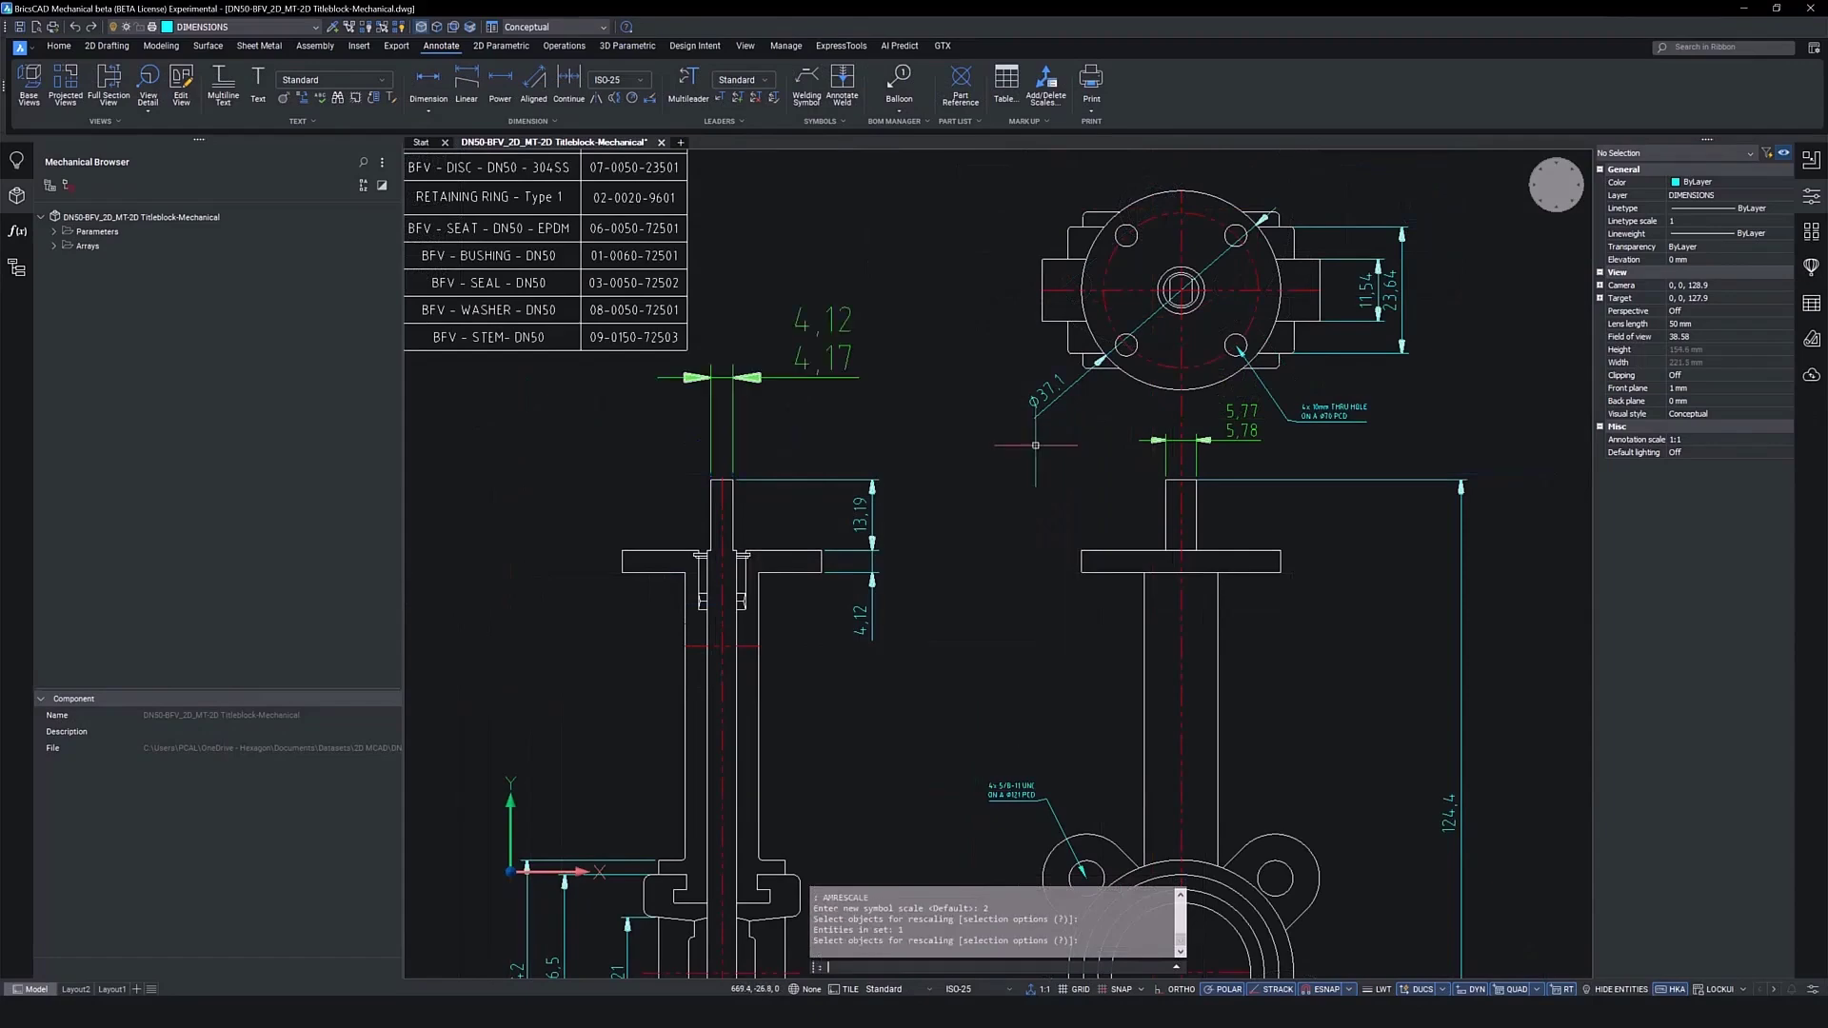
key("Return")
scroll(953, 345, "down", 3)
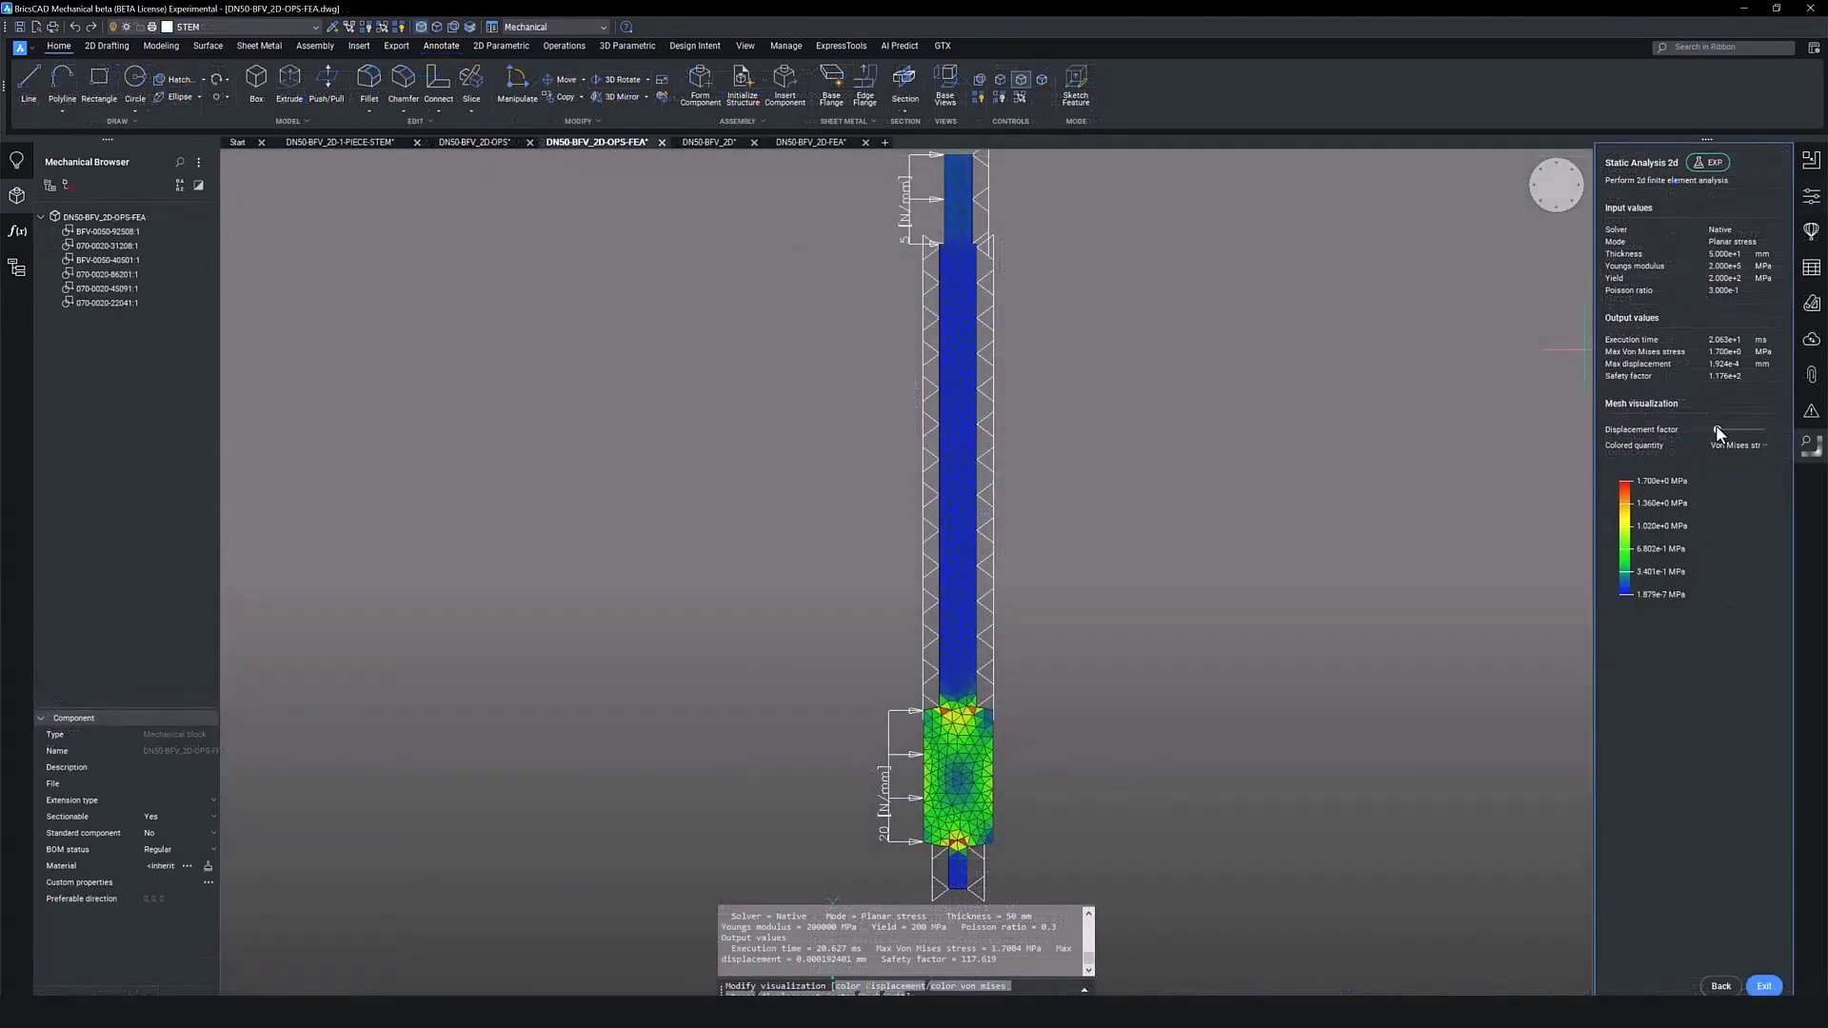
mouse_move(1714, 430)
left_mouse_down()
mouse_move(1741, 430)
mouse_move(1721, 430)
left_mouse_up()
Colour the stem analysis results by displacement.
left_click(1739, 443)
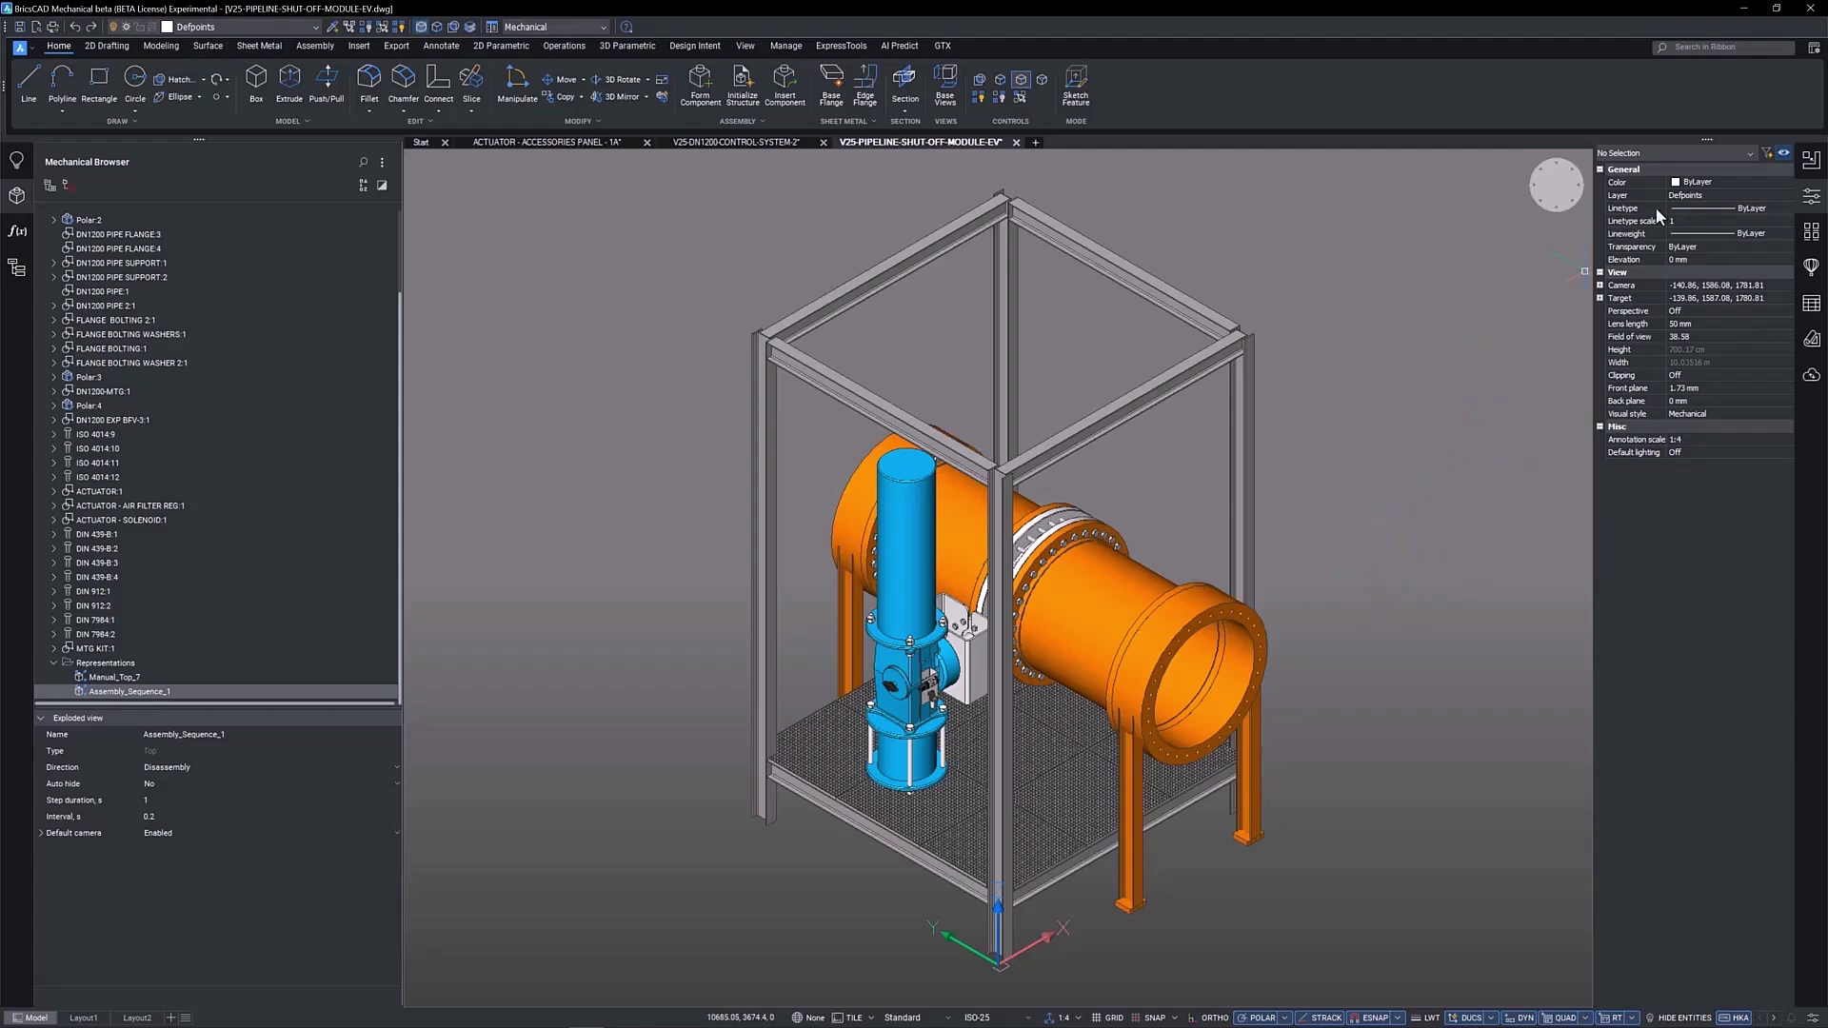
Open Assembly_Sequence_1's steps for editing from the sequence list.
left_click(1812, 161)
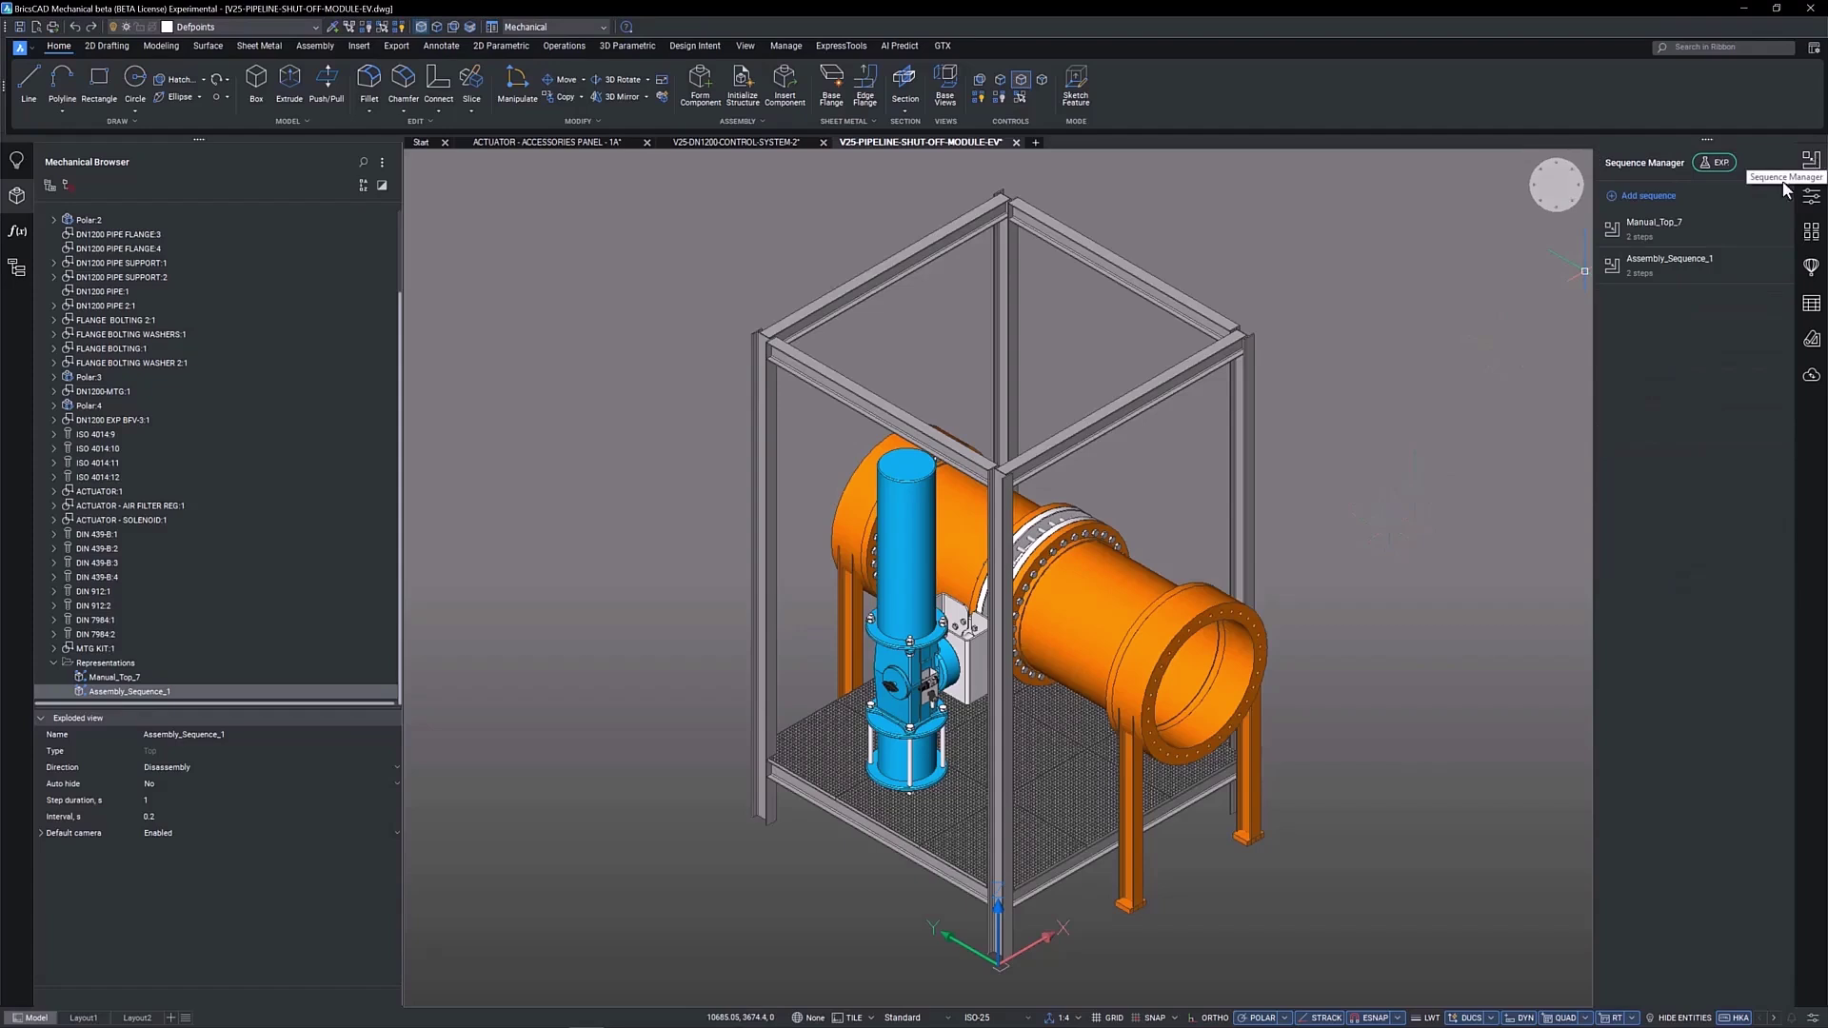
mouse_move(1686, 264)
left_click(1774, 267)
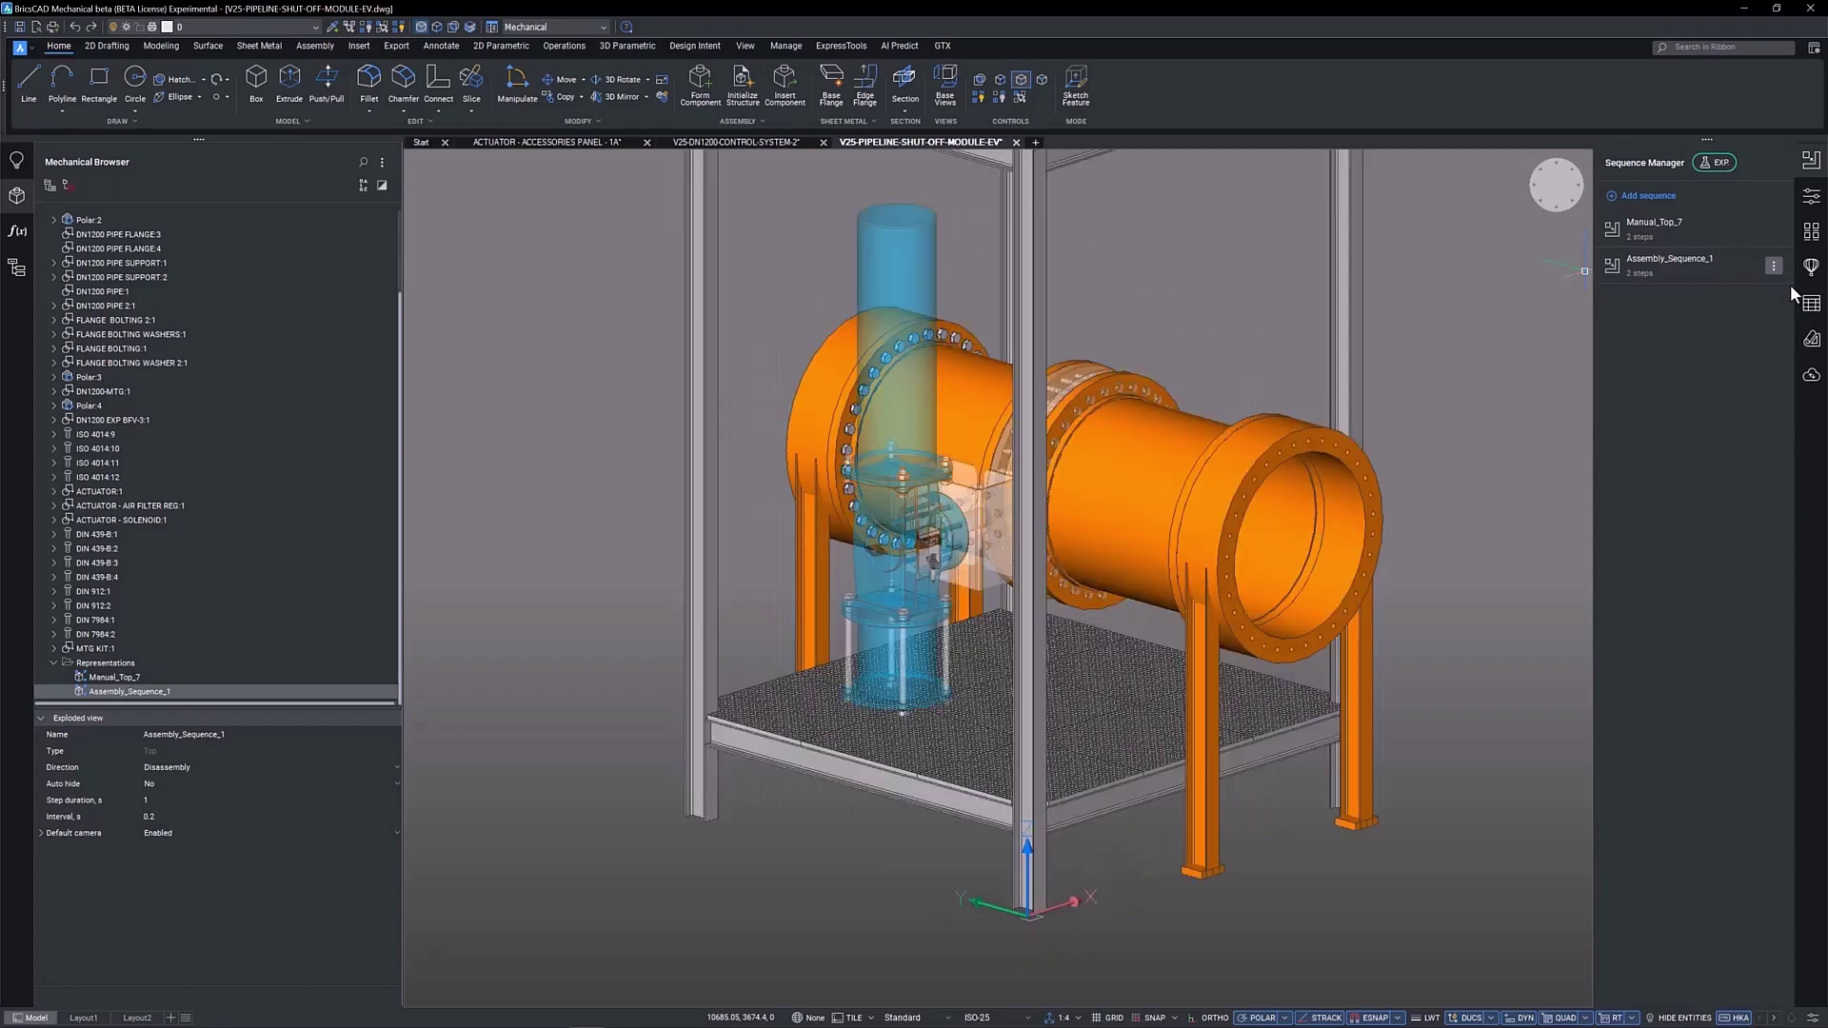
double_click(1774, 266)
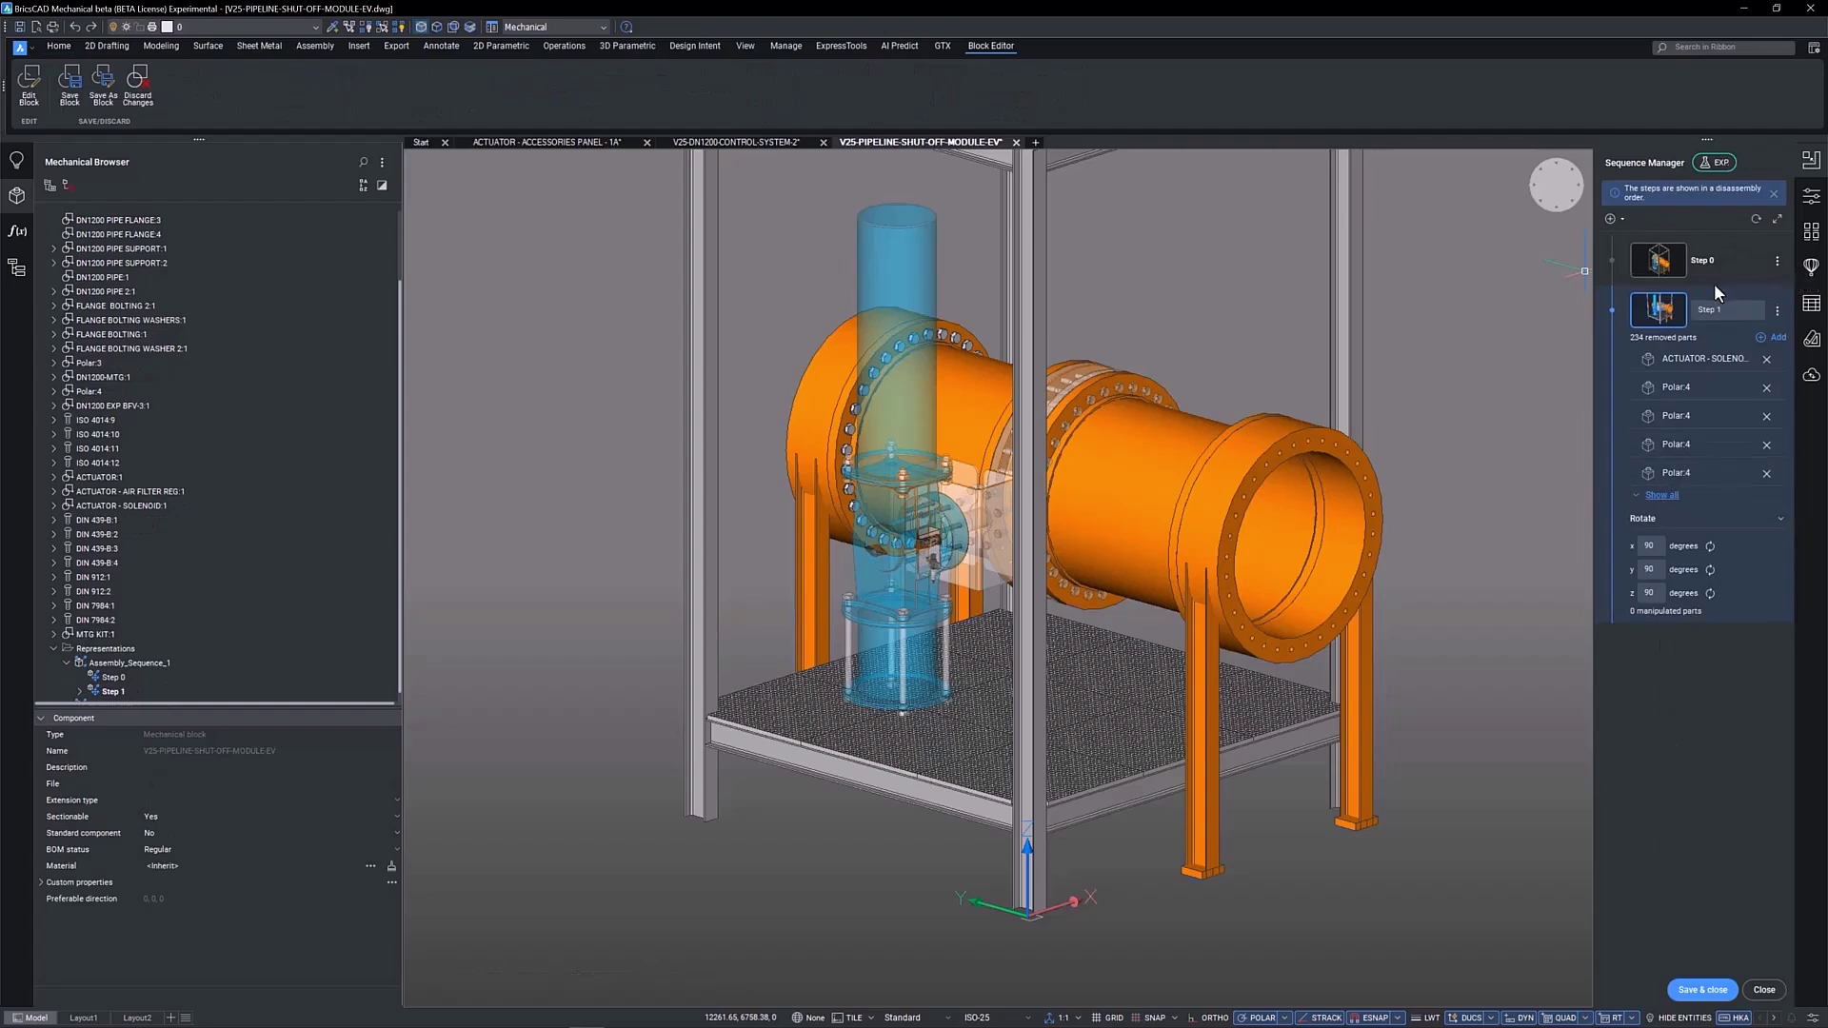
Move Step 0 below the other step, then back to first place.
left_click(1777, 262)
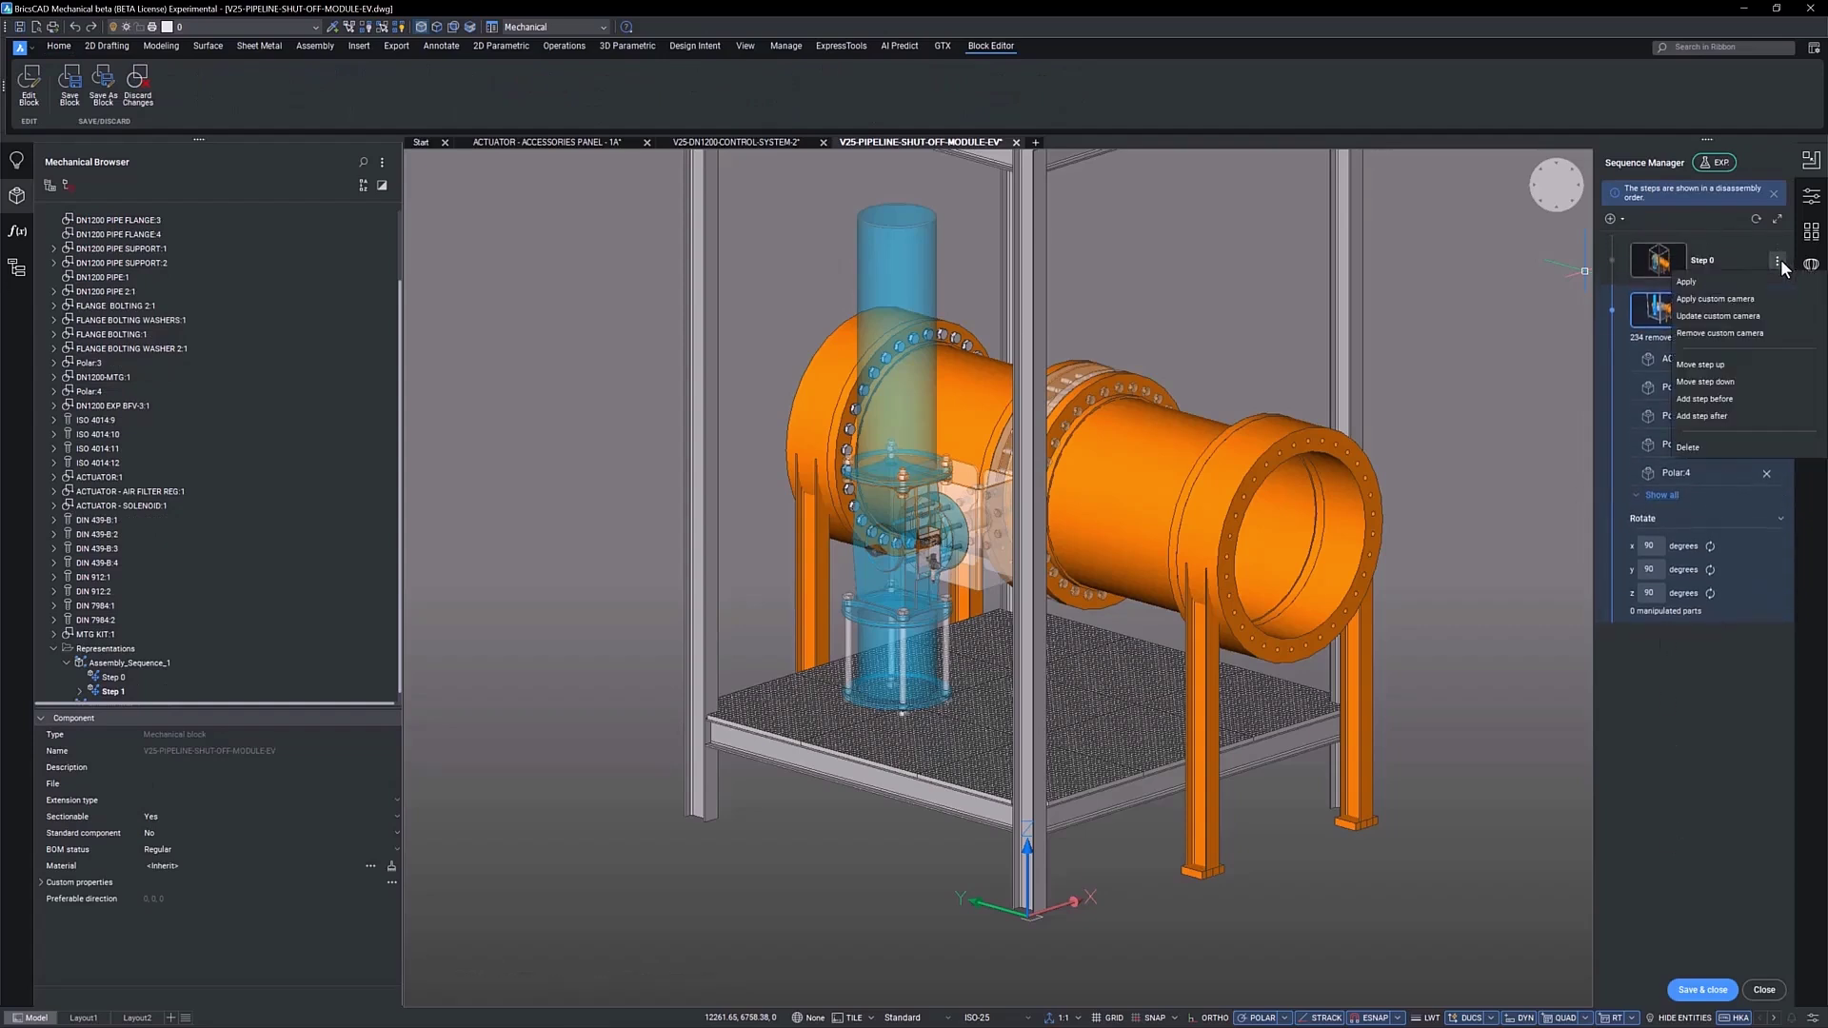
left_click(1734, 382)
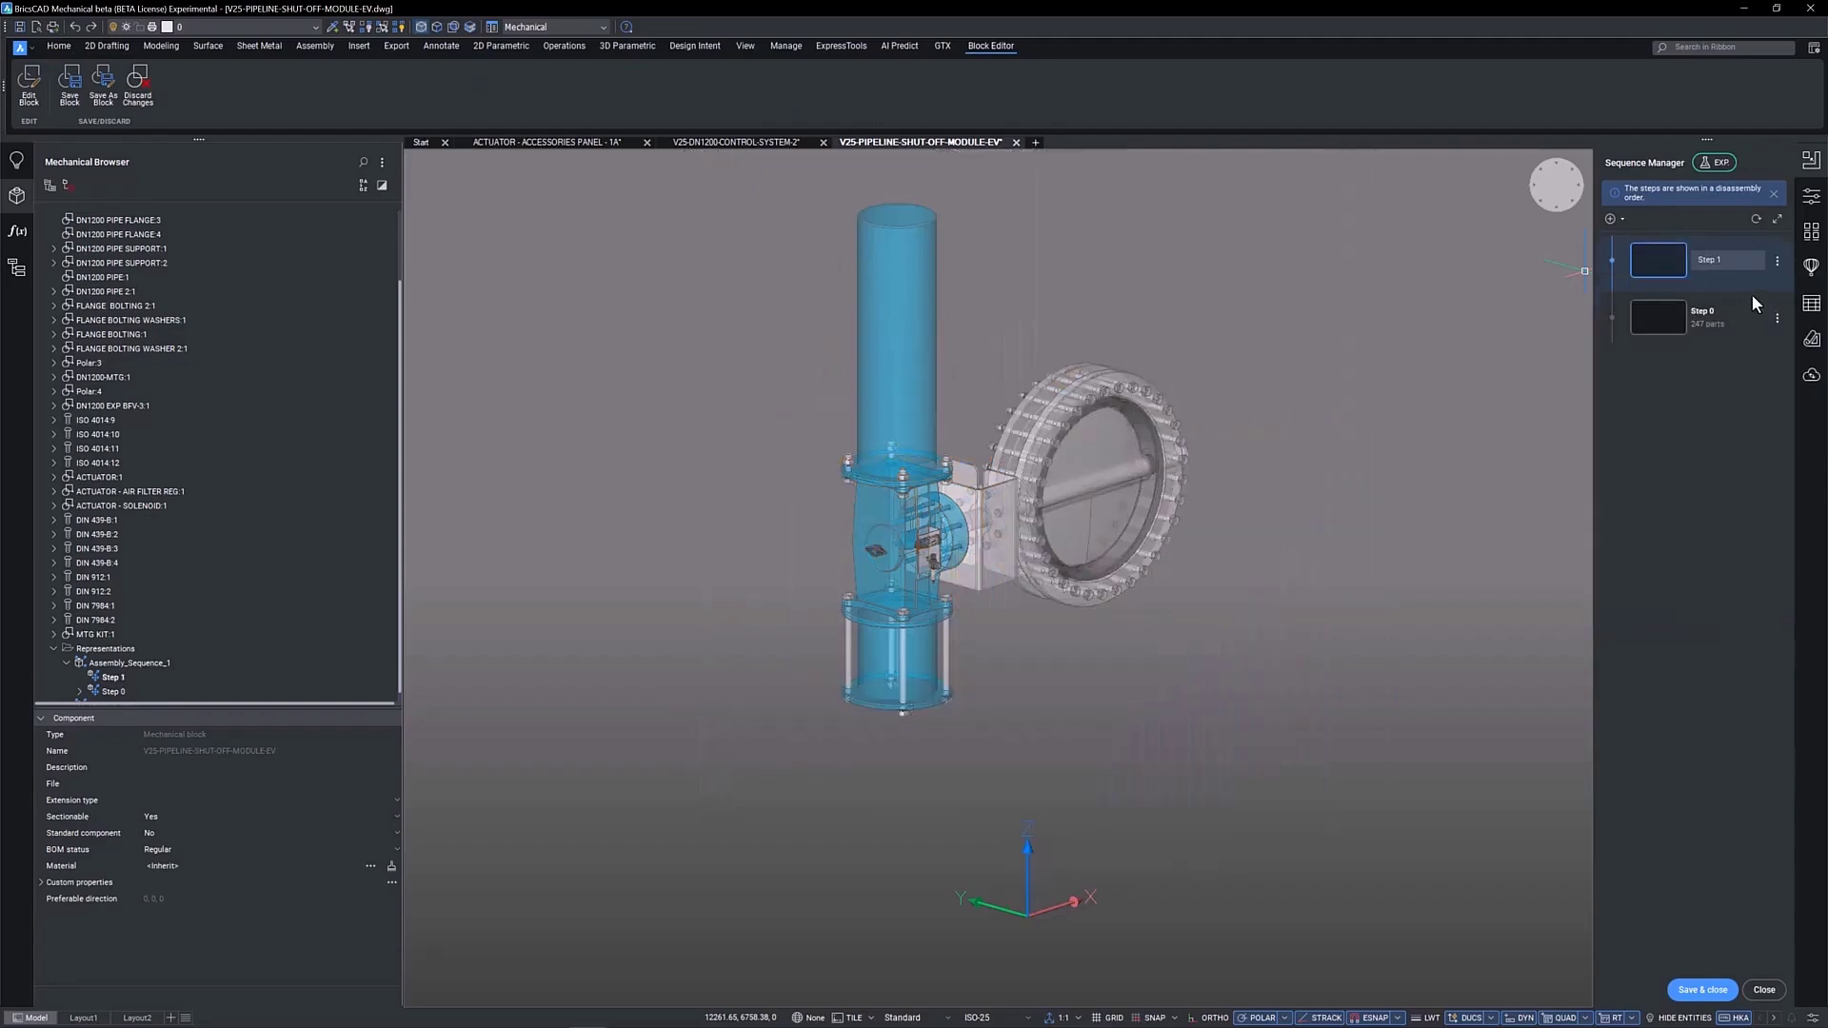
left_click(1777, 318)
left_click(1739, 422)
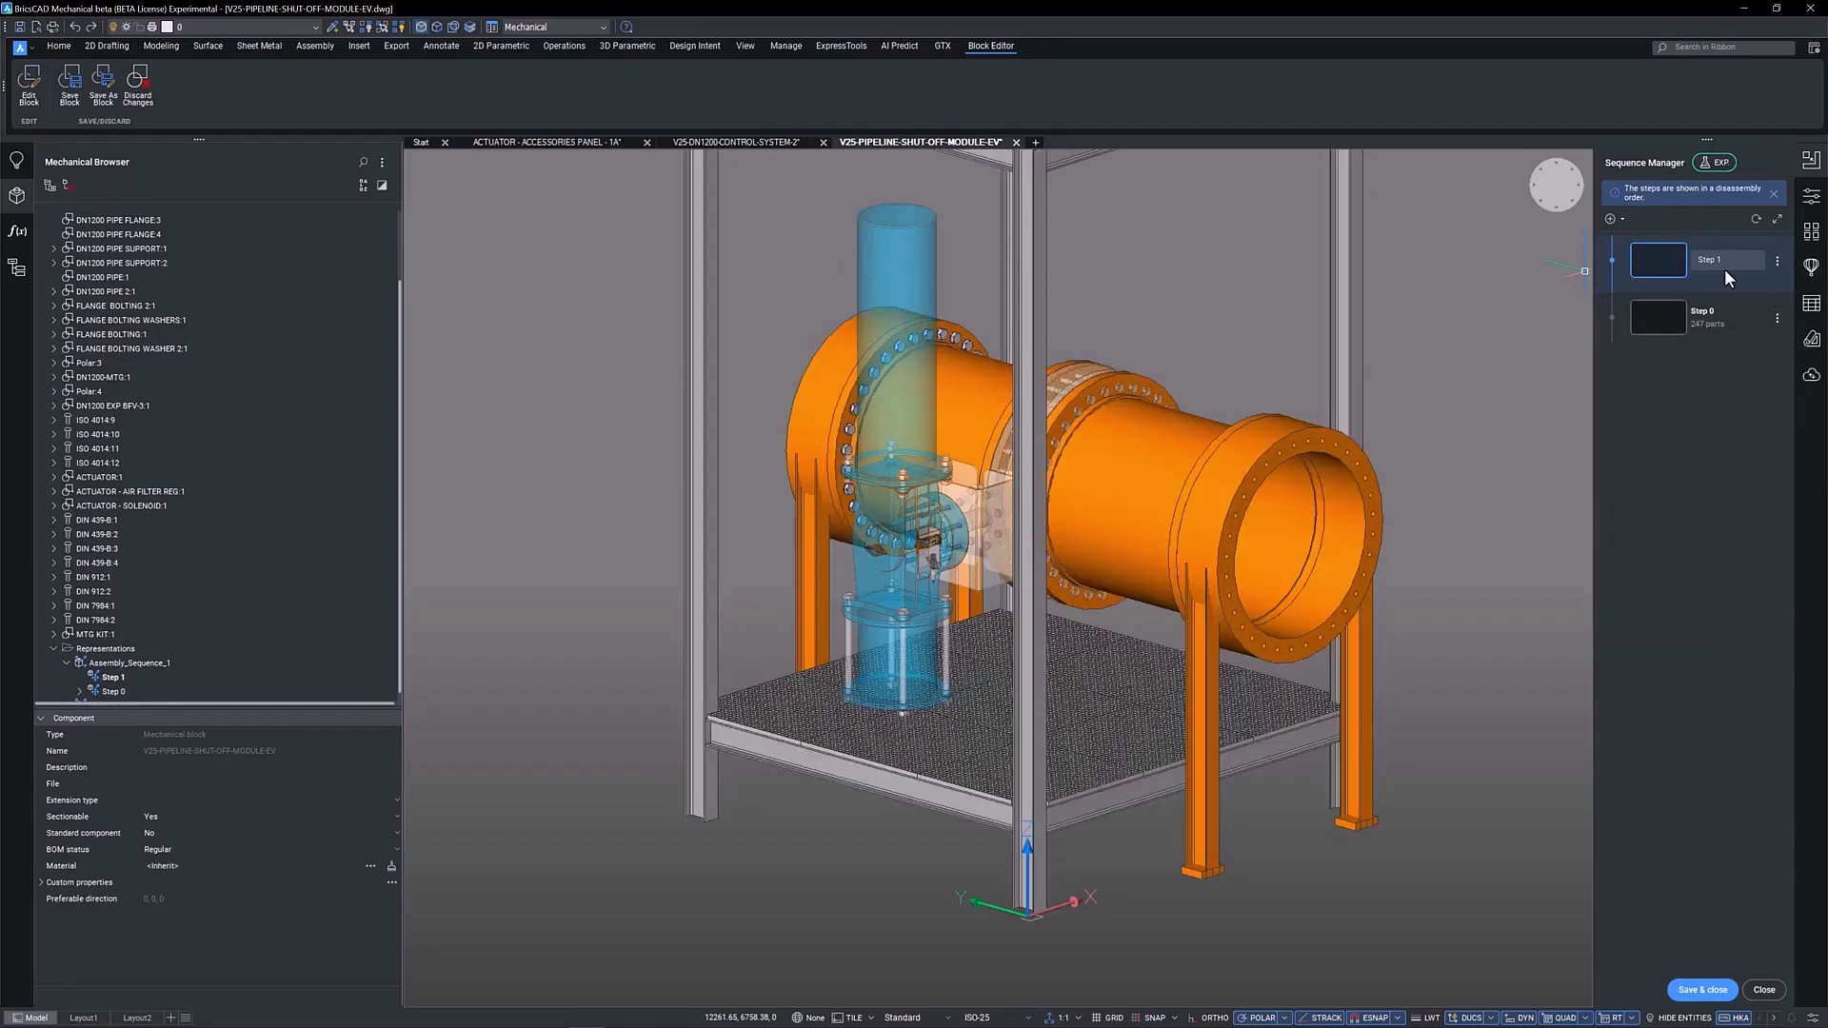
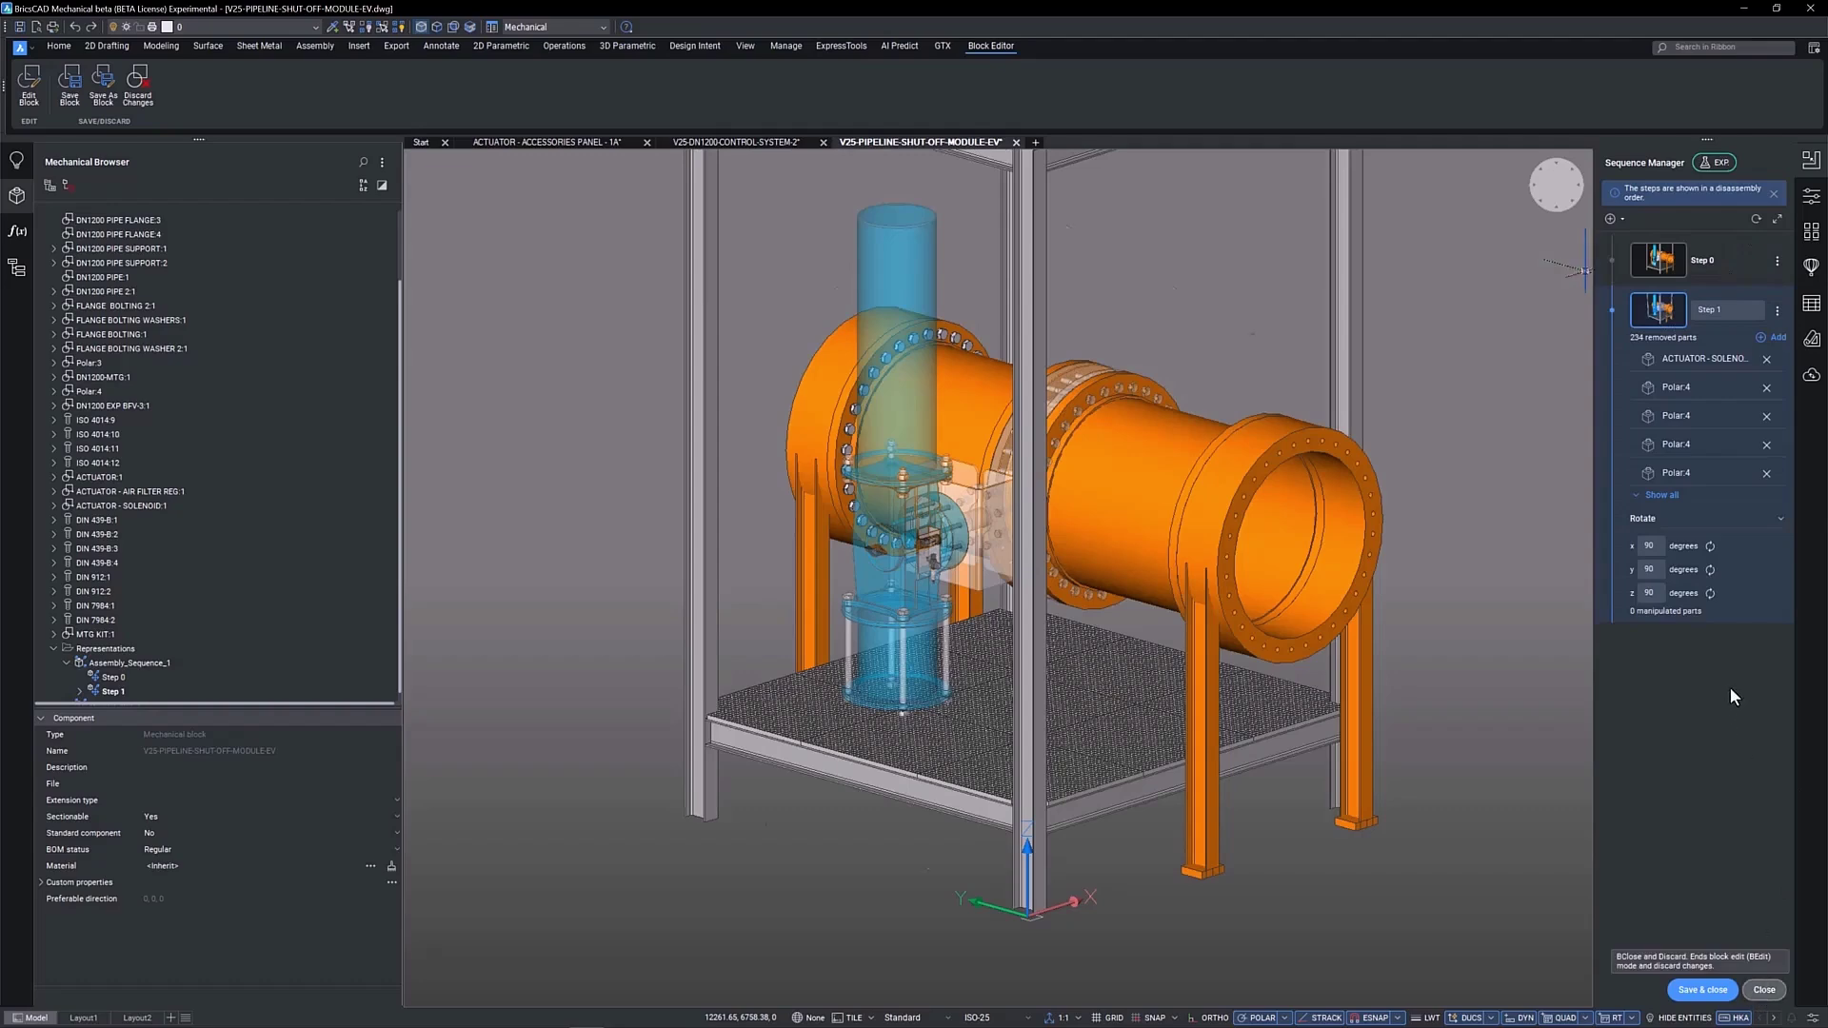
Close the Block Editor, switch to the control-system drawing and start BMASSEMBLYINSPECT.
left_click(1766, 991)
left_click(1814, 48)
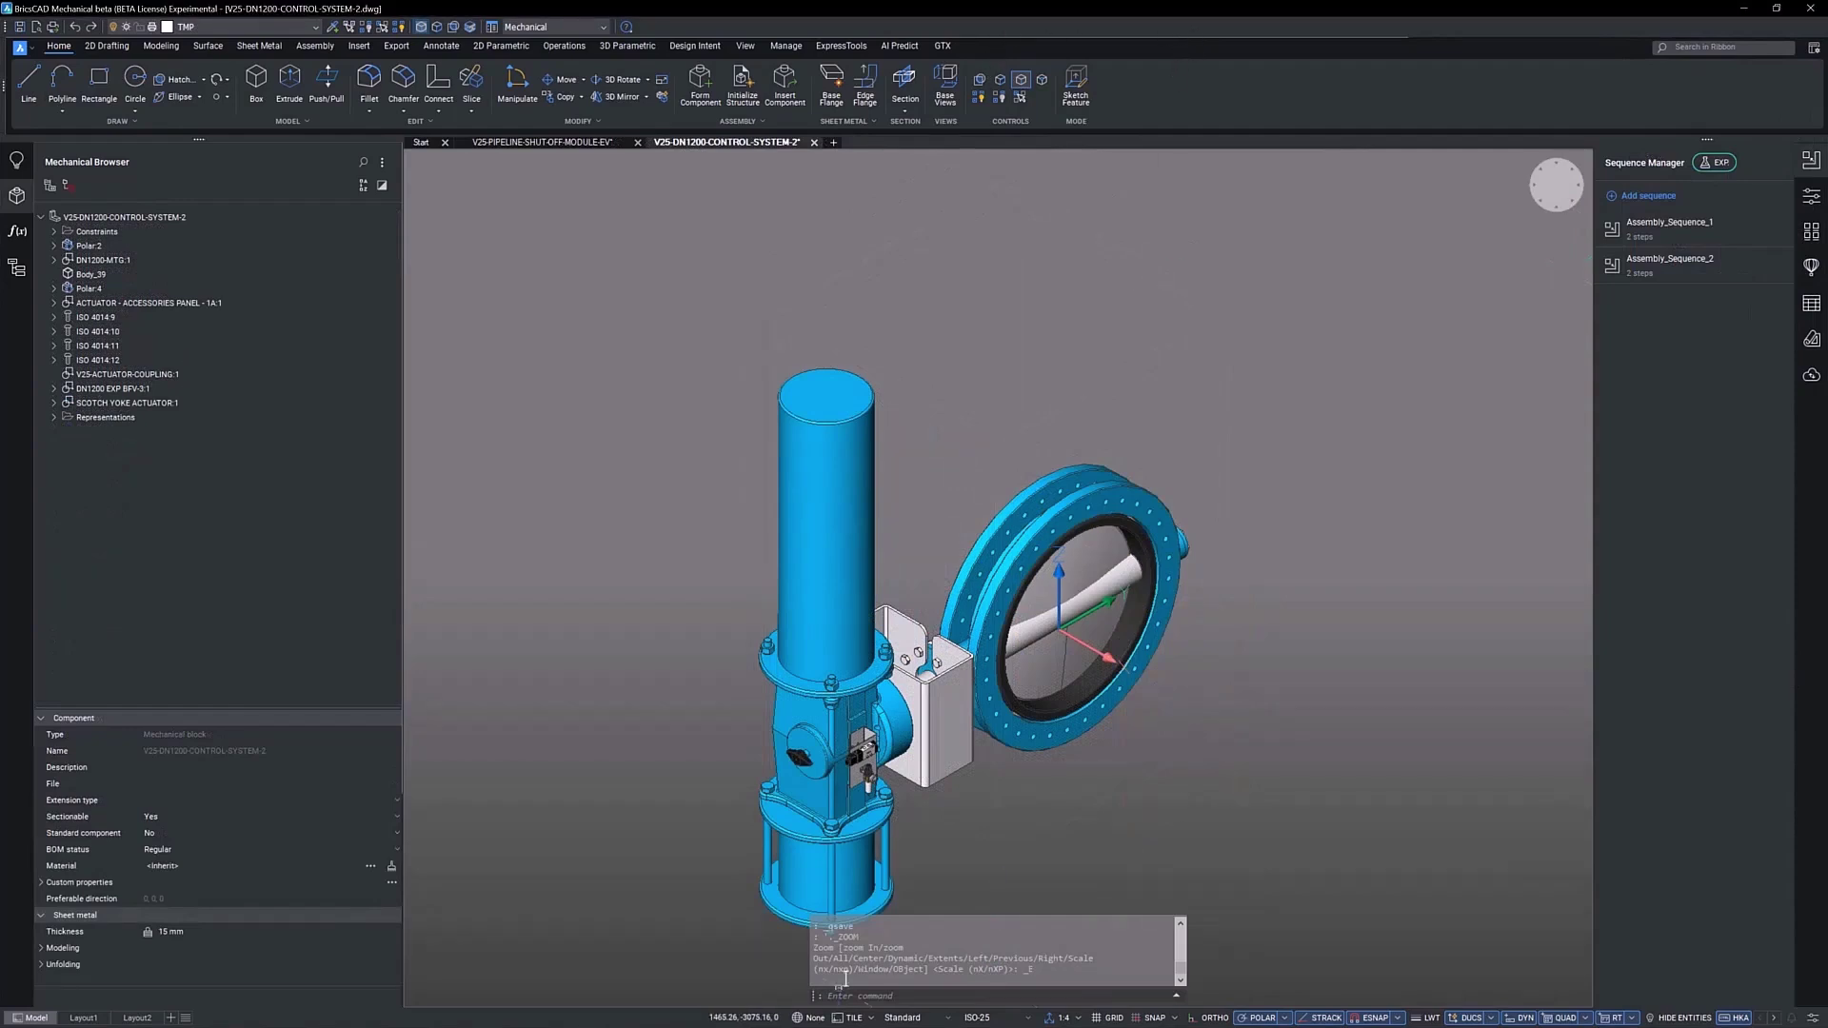
type("BMASSEMBLYINSPECT")
key("Return")
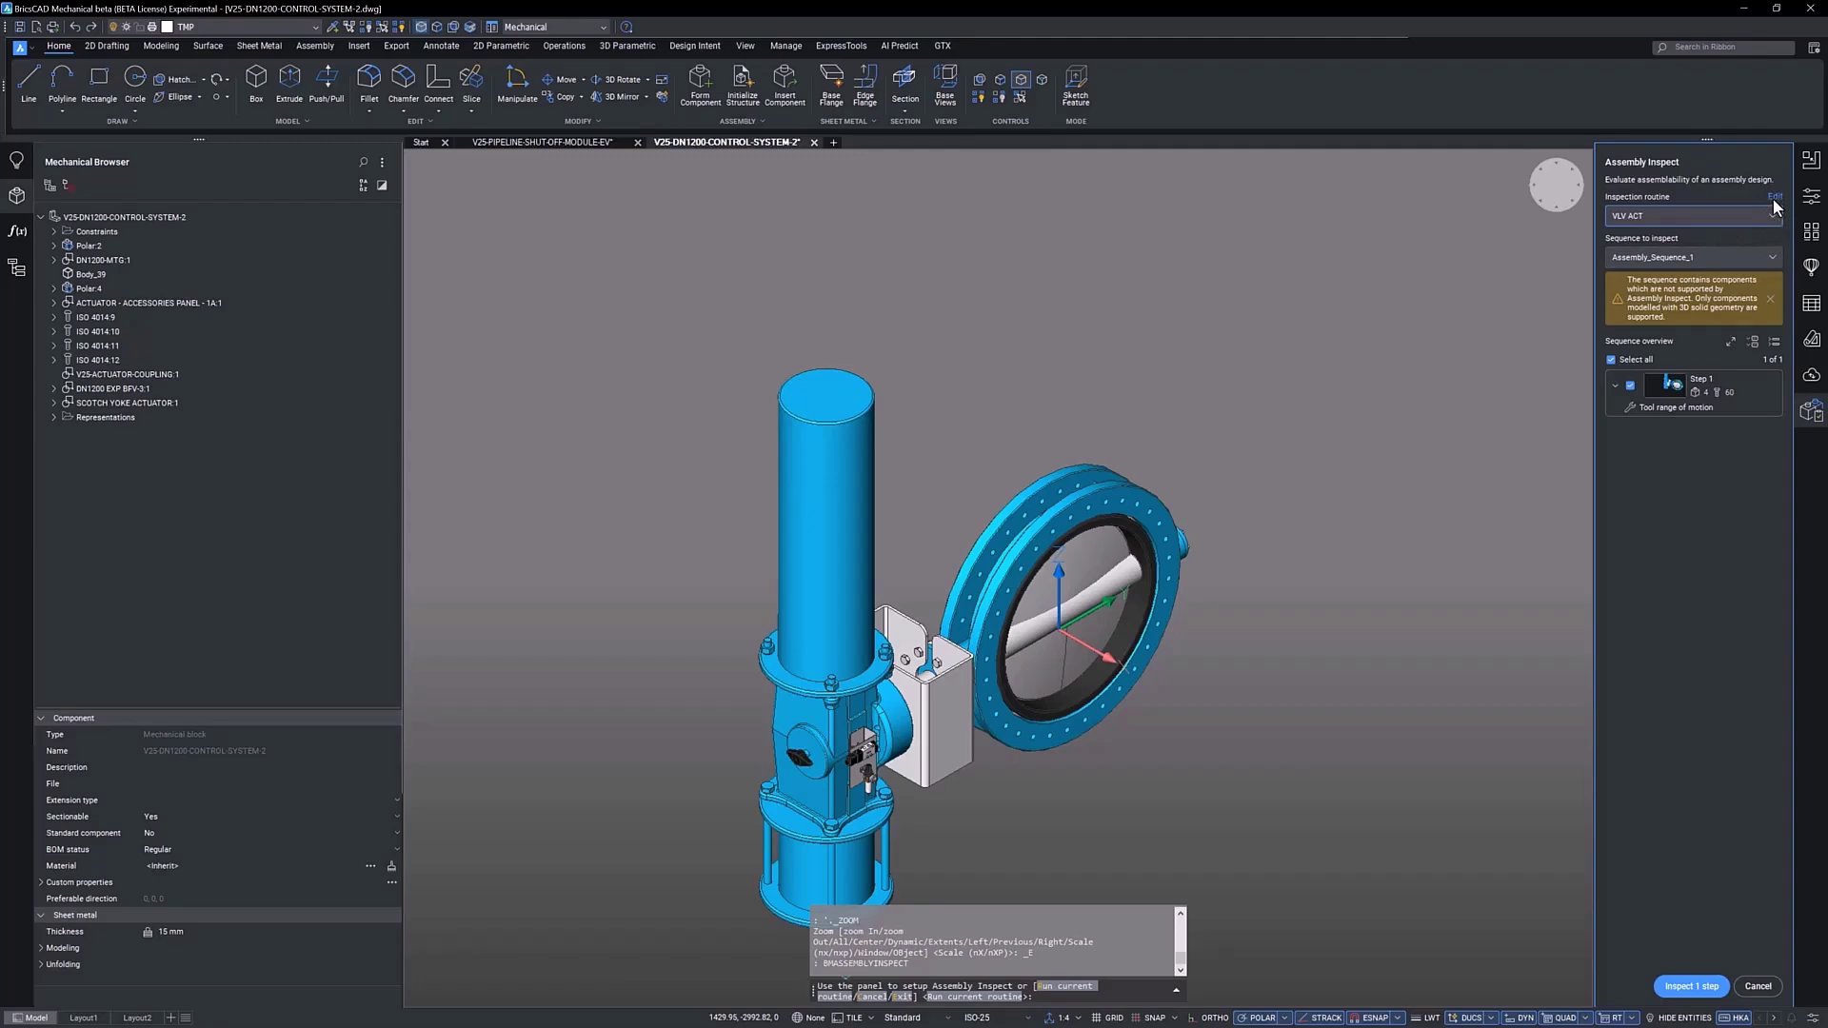
Review the VLV ACT routine's tools, previewing the 13mm closed ratcheting wrench.
left_click(1775, 199)
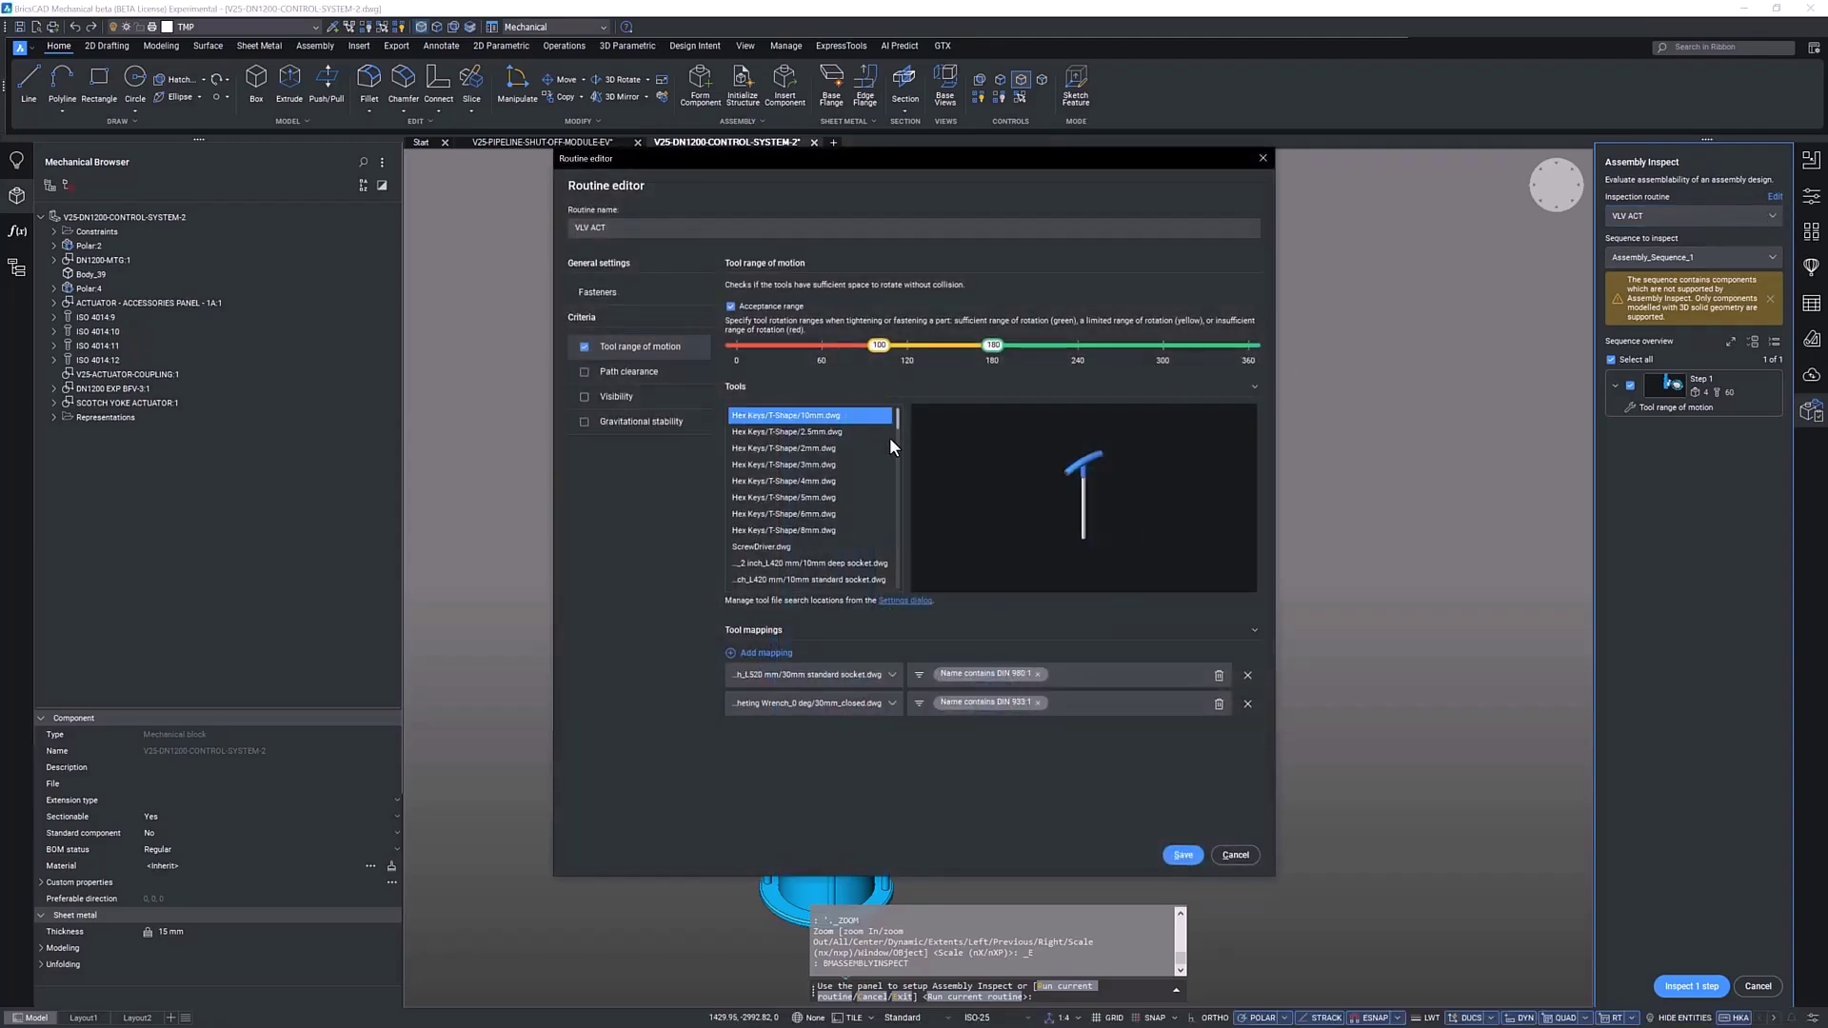
scroll(890, 438, "down", 3)
scroll(890, 437, "down", 3)
scroll(891, 438, "down", 3)
scroll(890, 437, "down", 2)
scroll(889, 439, "down", 3)
scroll(890, 439, "down", 3)
scroll(890, 439, "down", 3)
scroll(890, 439, "down", 3)
scroll(887, 438, "down", 3)
left_click(809, 489)
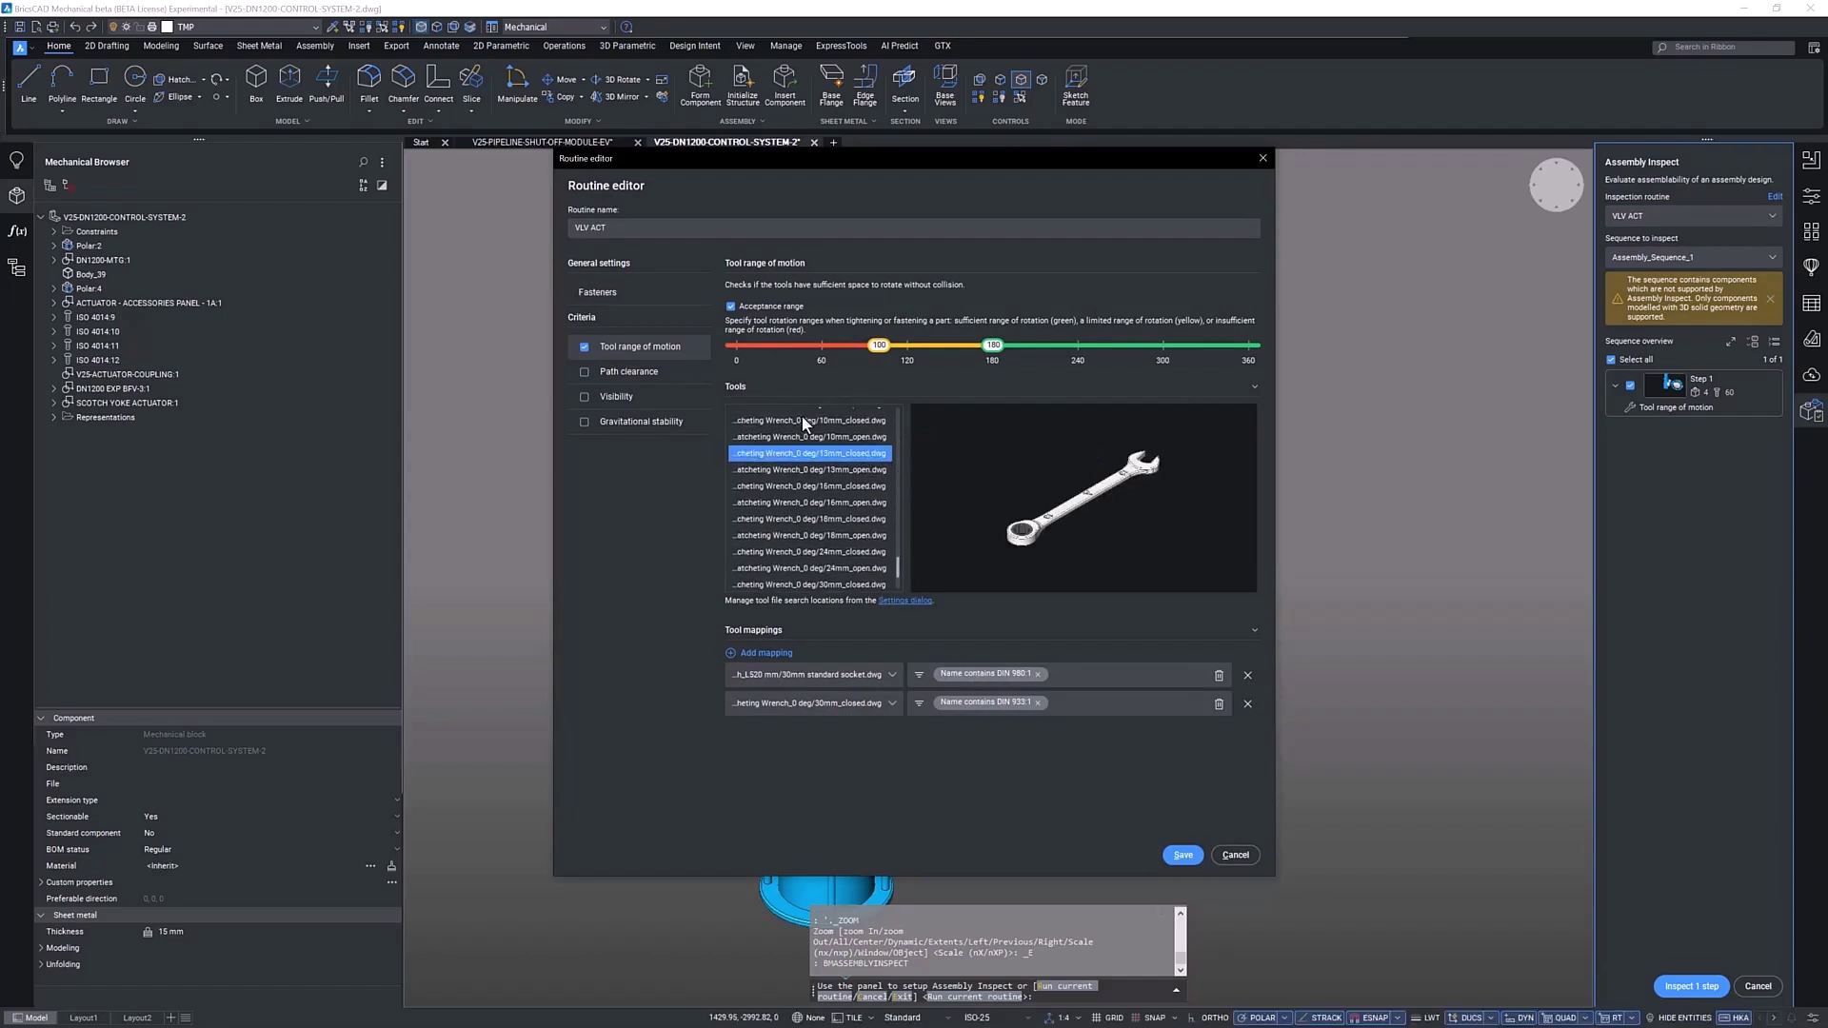
left_click(802, 423)
Choose Assembly_Sequence_1 as the sequence to inspect.
left_click(1235, 854)
left_click(1692, 258)
left_click(1649, 279)
Run the Step 1 inspection and zoom to the wrench-key and torque-wrench fastener results.
left_click(1693, 986)
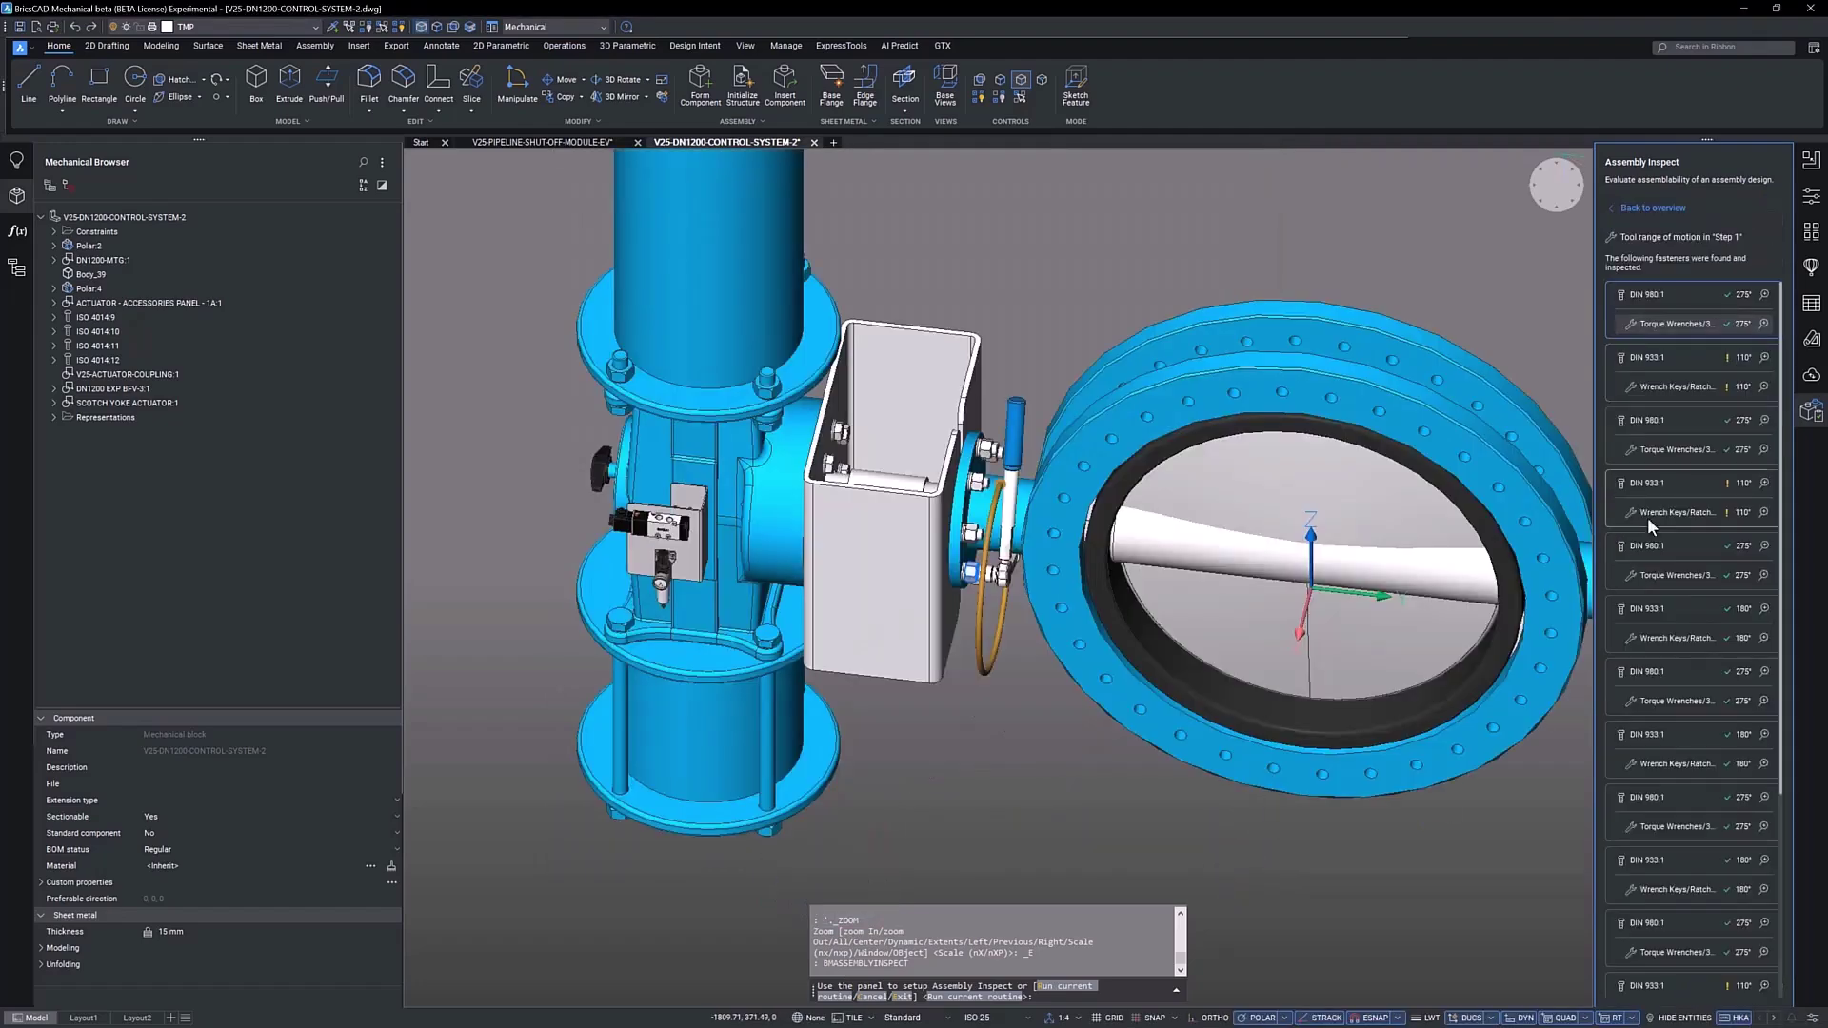
left_click(1700, 389)
middle_click_drag(1142, 522, 1259, 467, "shift")
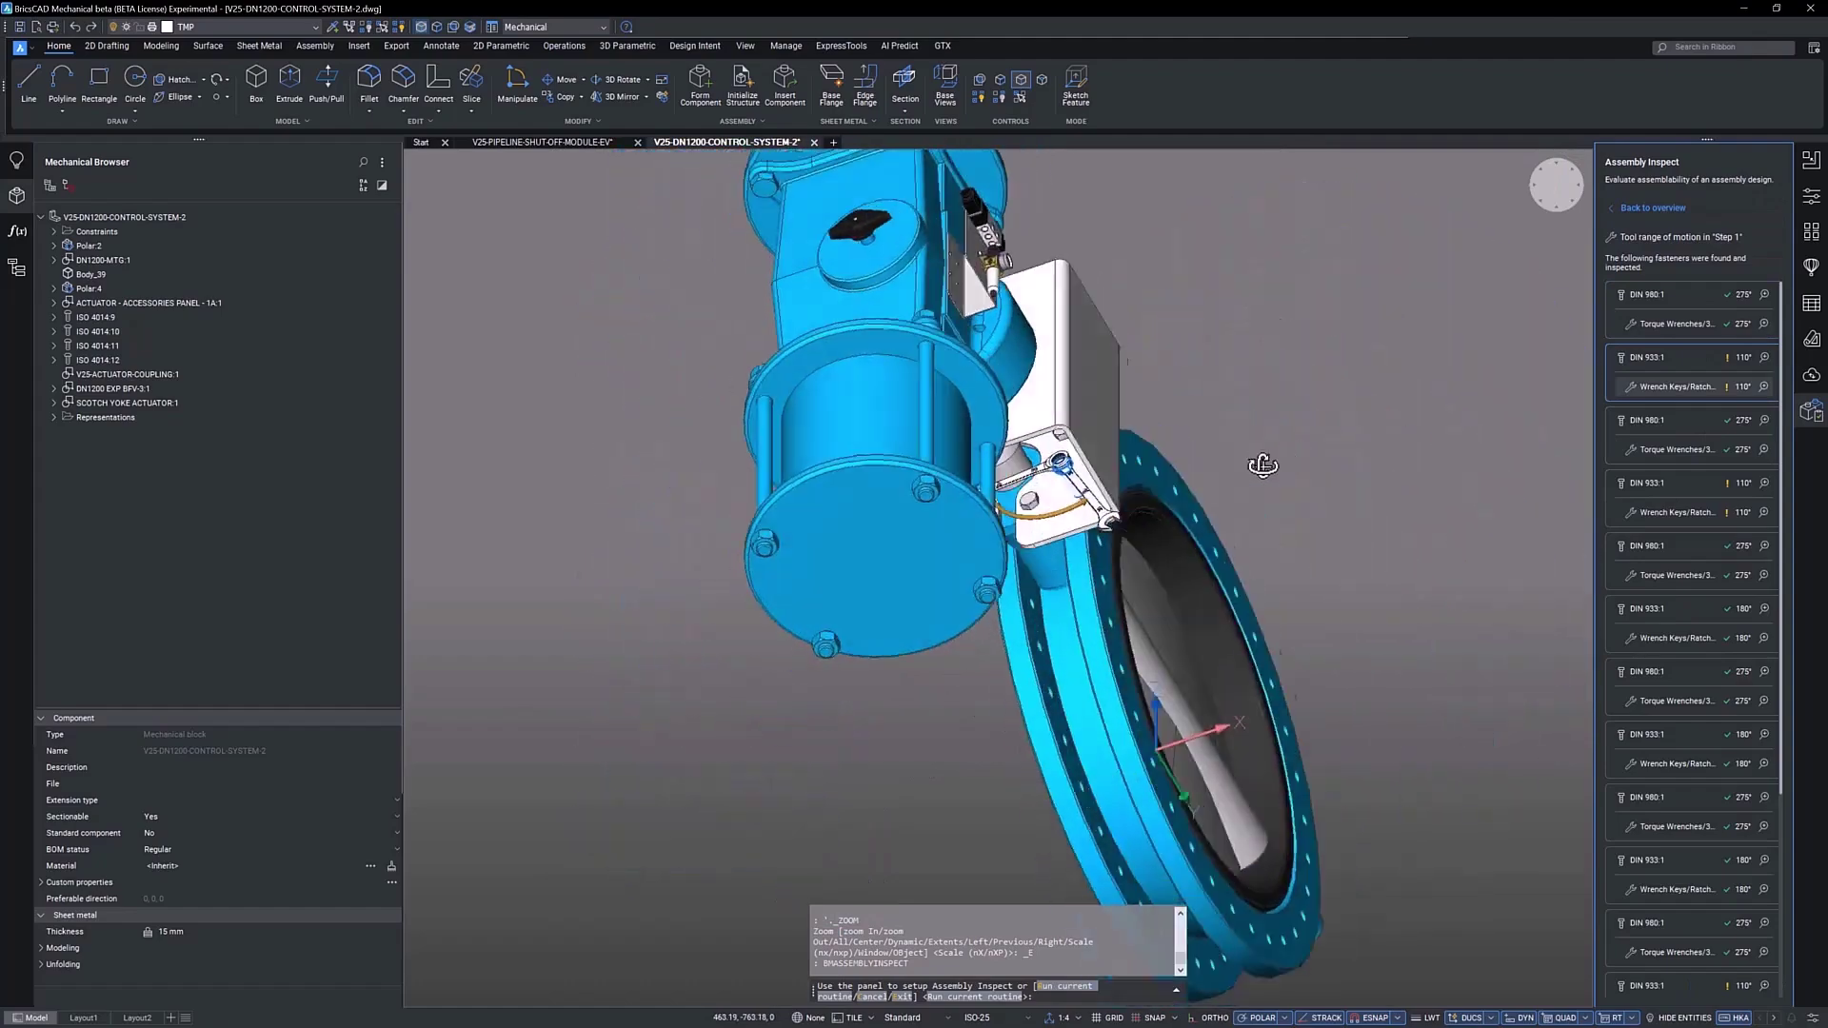
scroll(1727, 598, "down", 3)
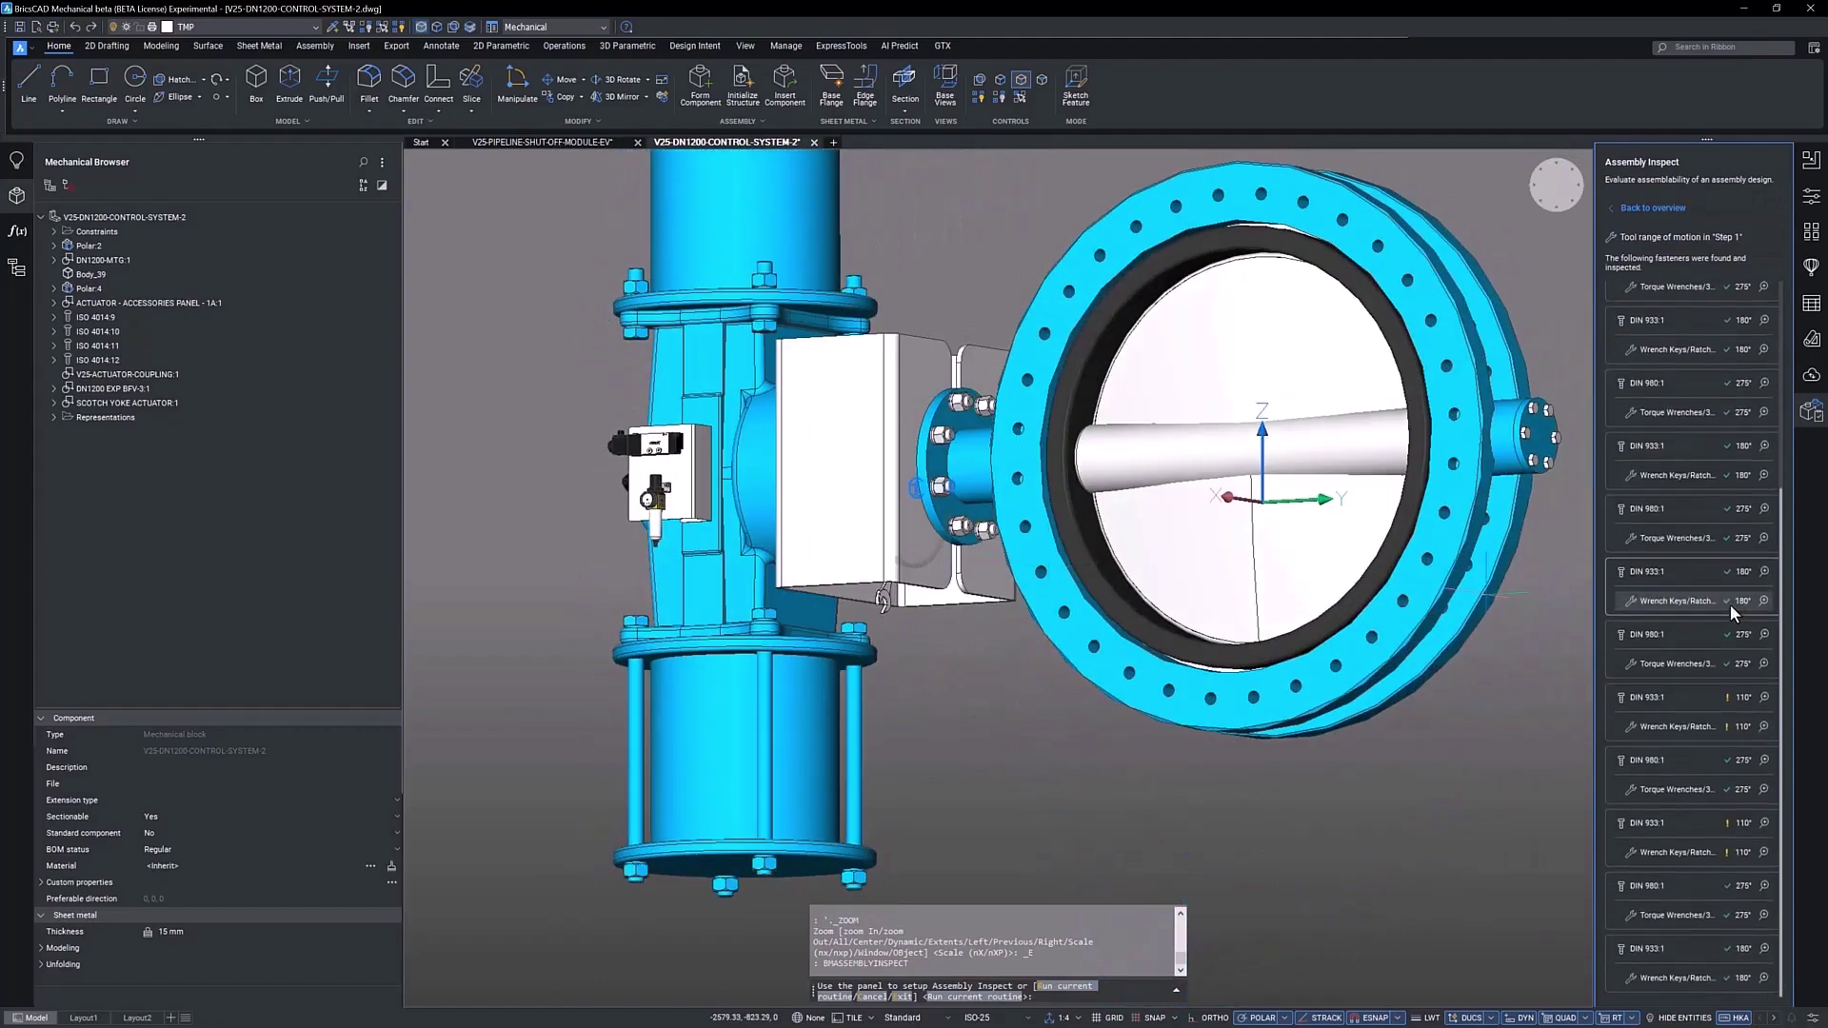
left_click(1700, 986)
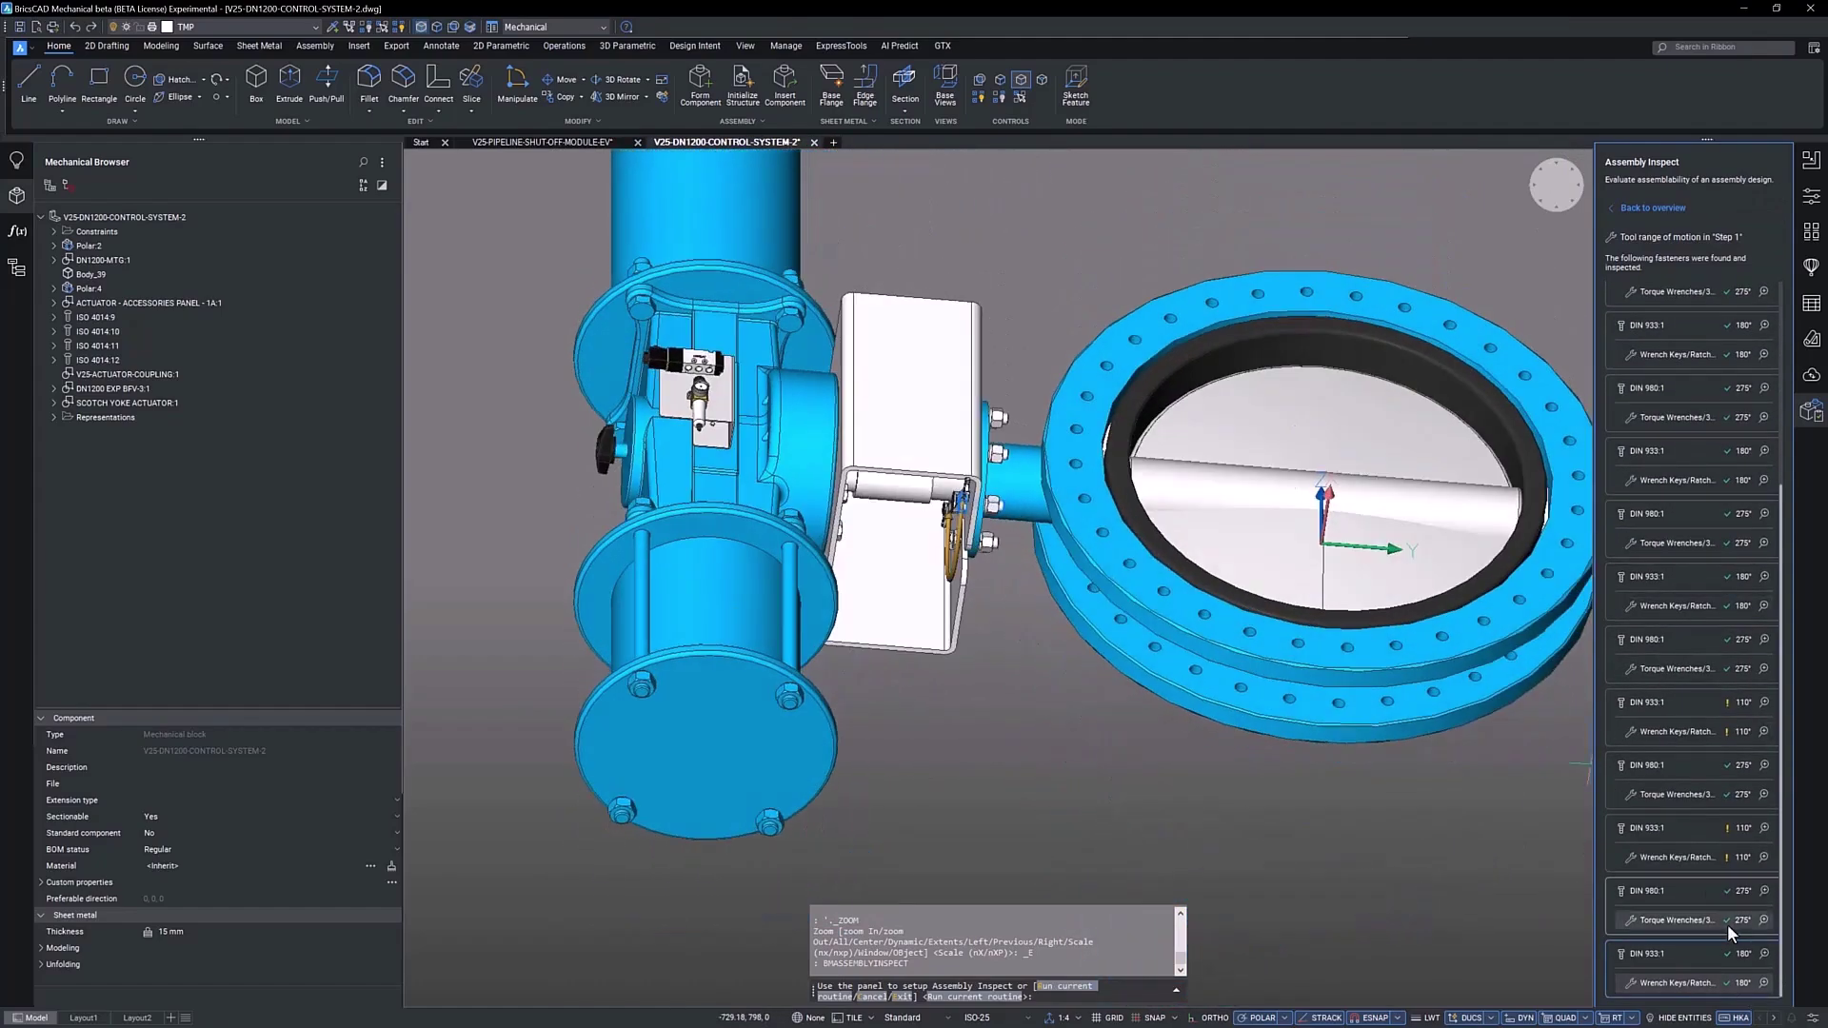
left_click(1699, 920)
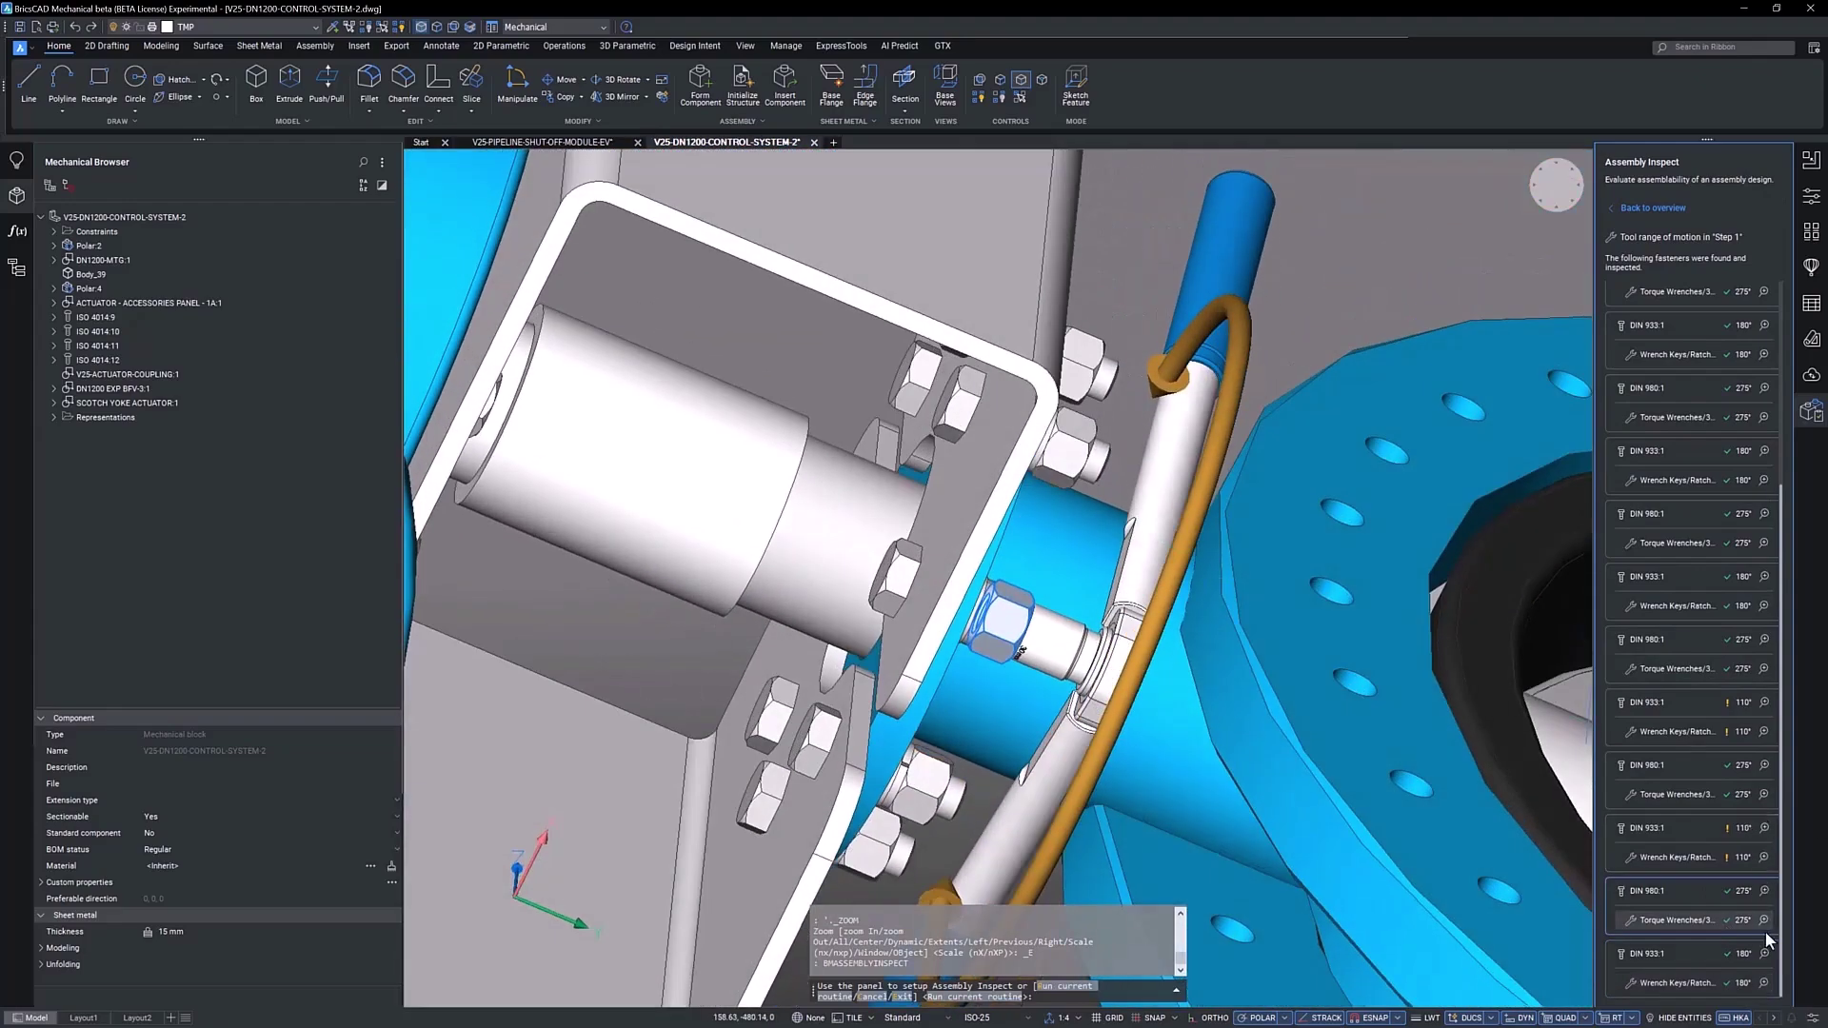
left_click(1700, 953)
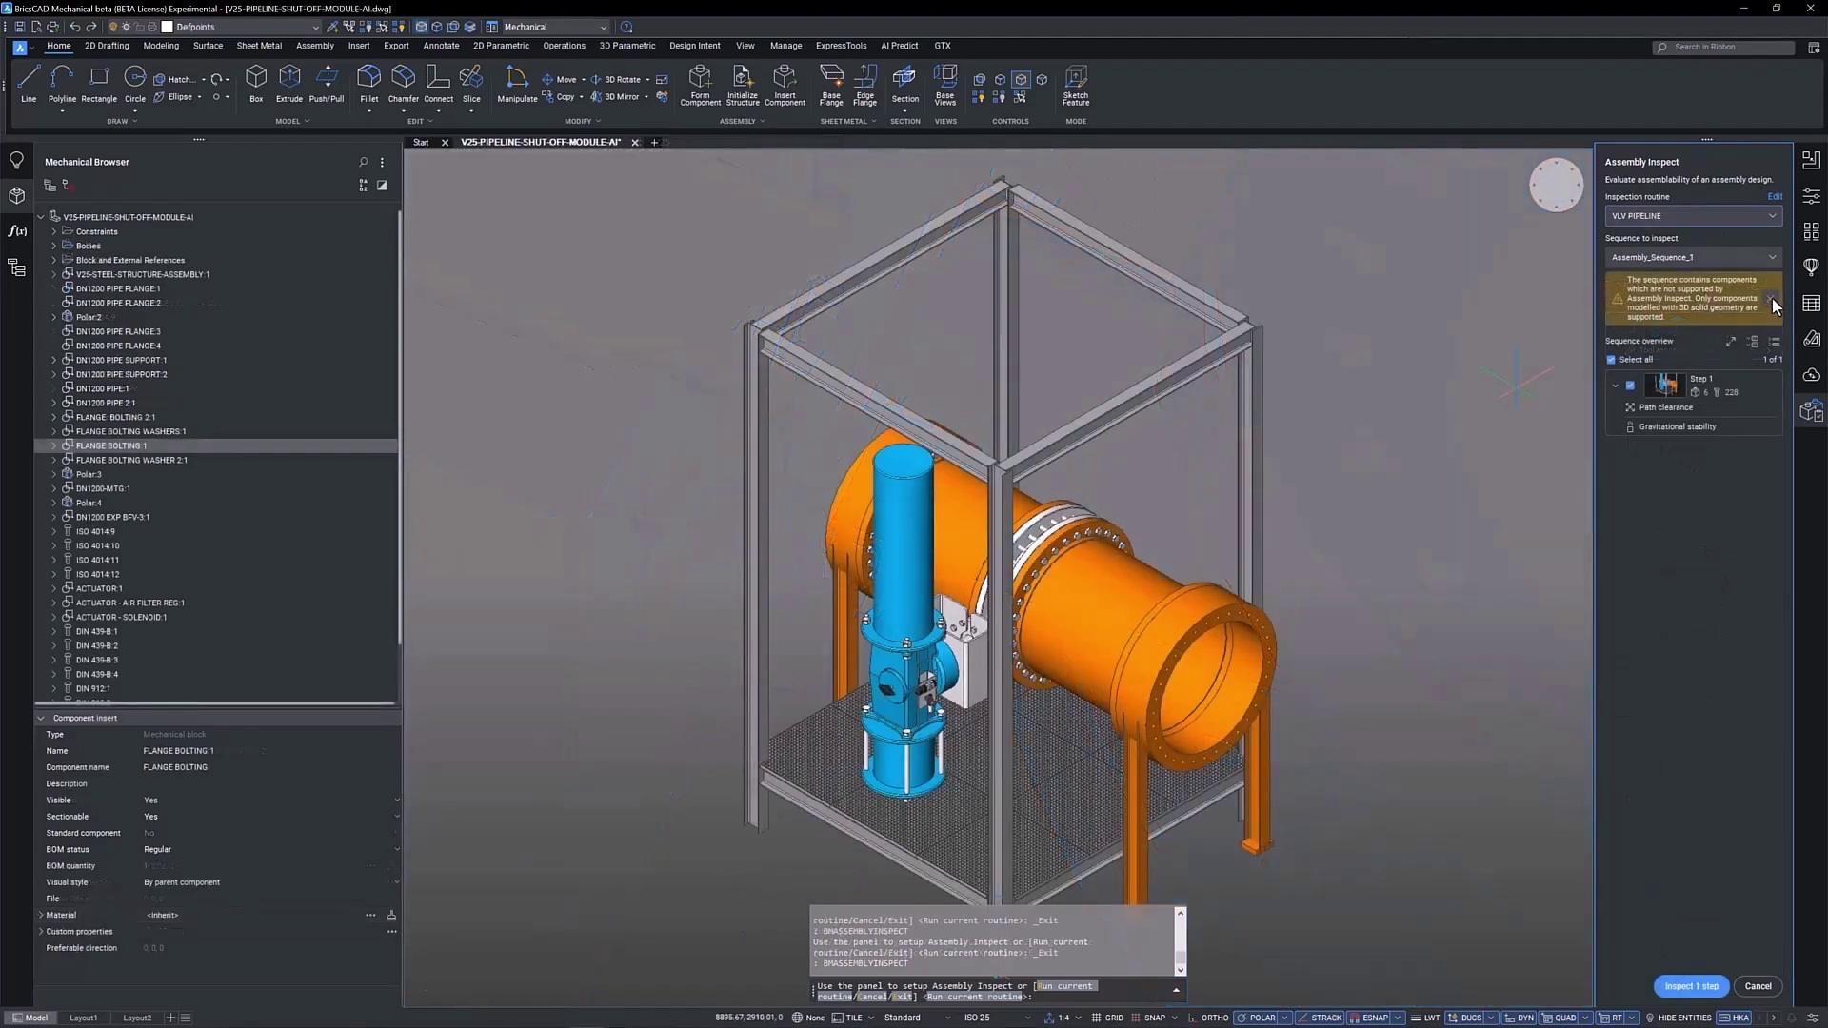
Dismiss the unsupported-components warning, then inspect Step 1 and review its path clearance results.
left_click(1769, 299)
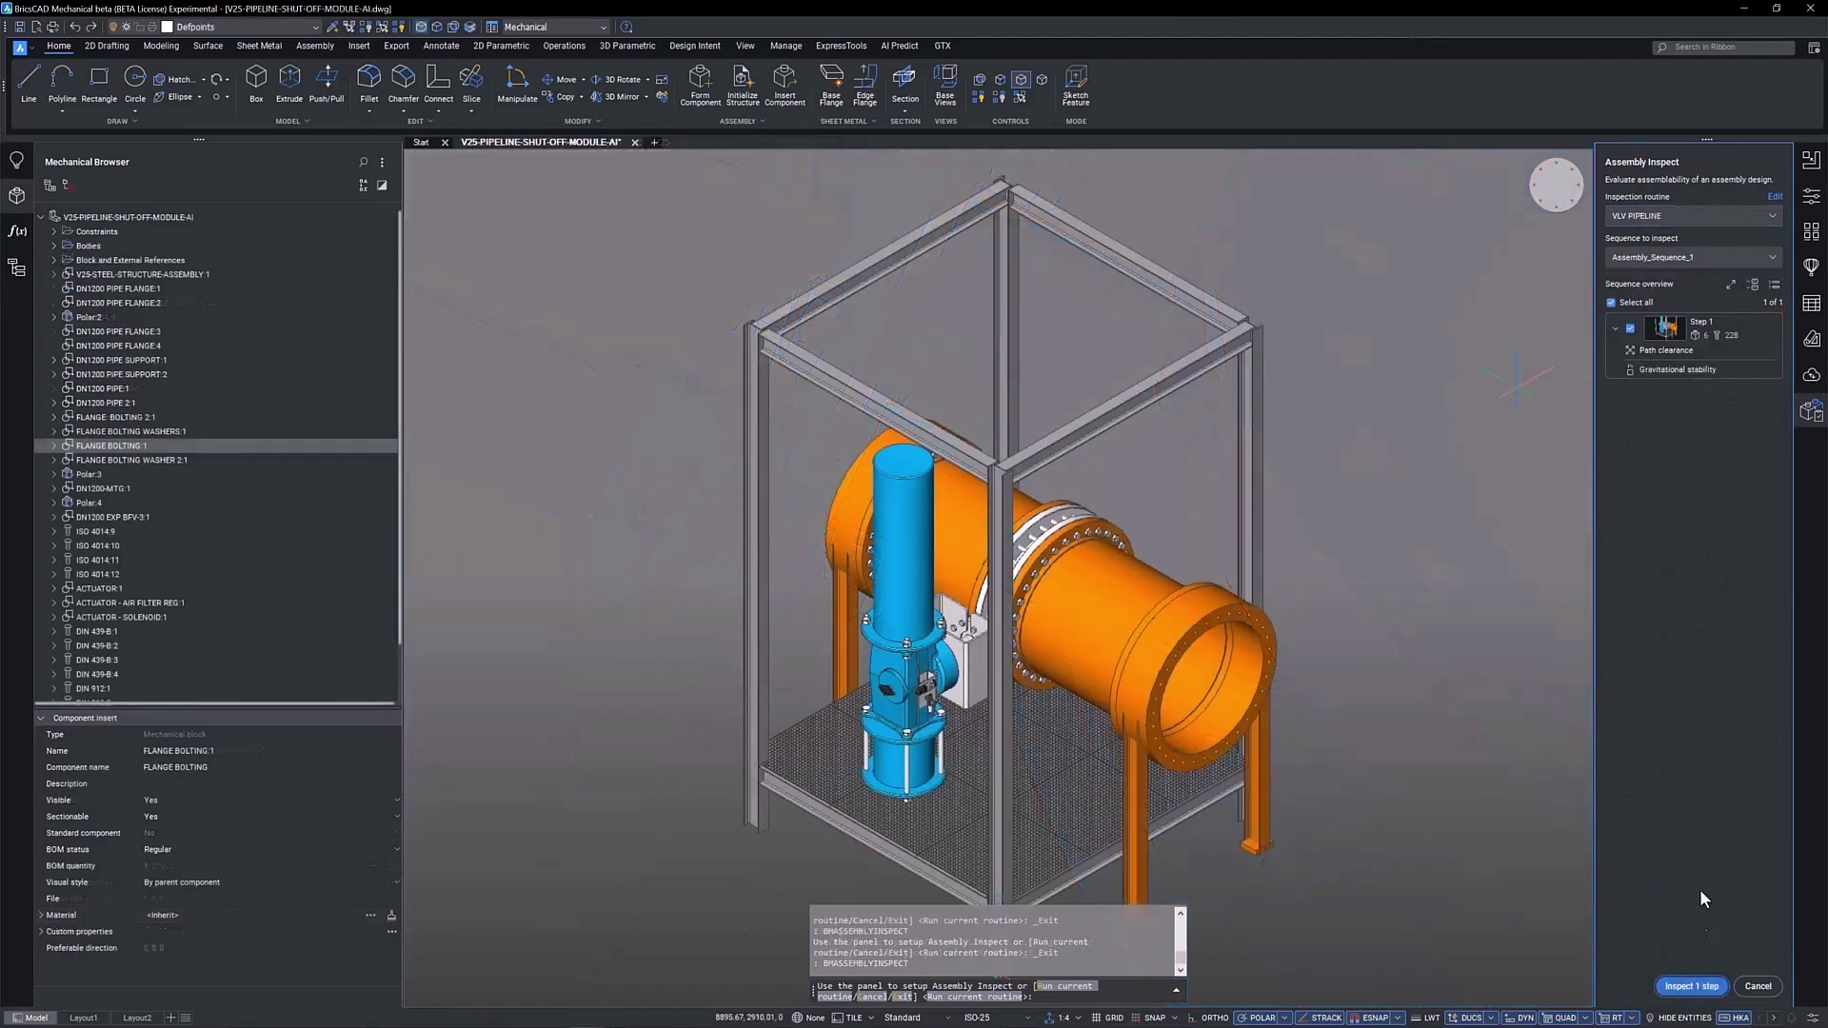
left_click(1691, 986)
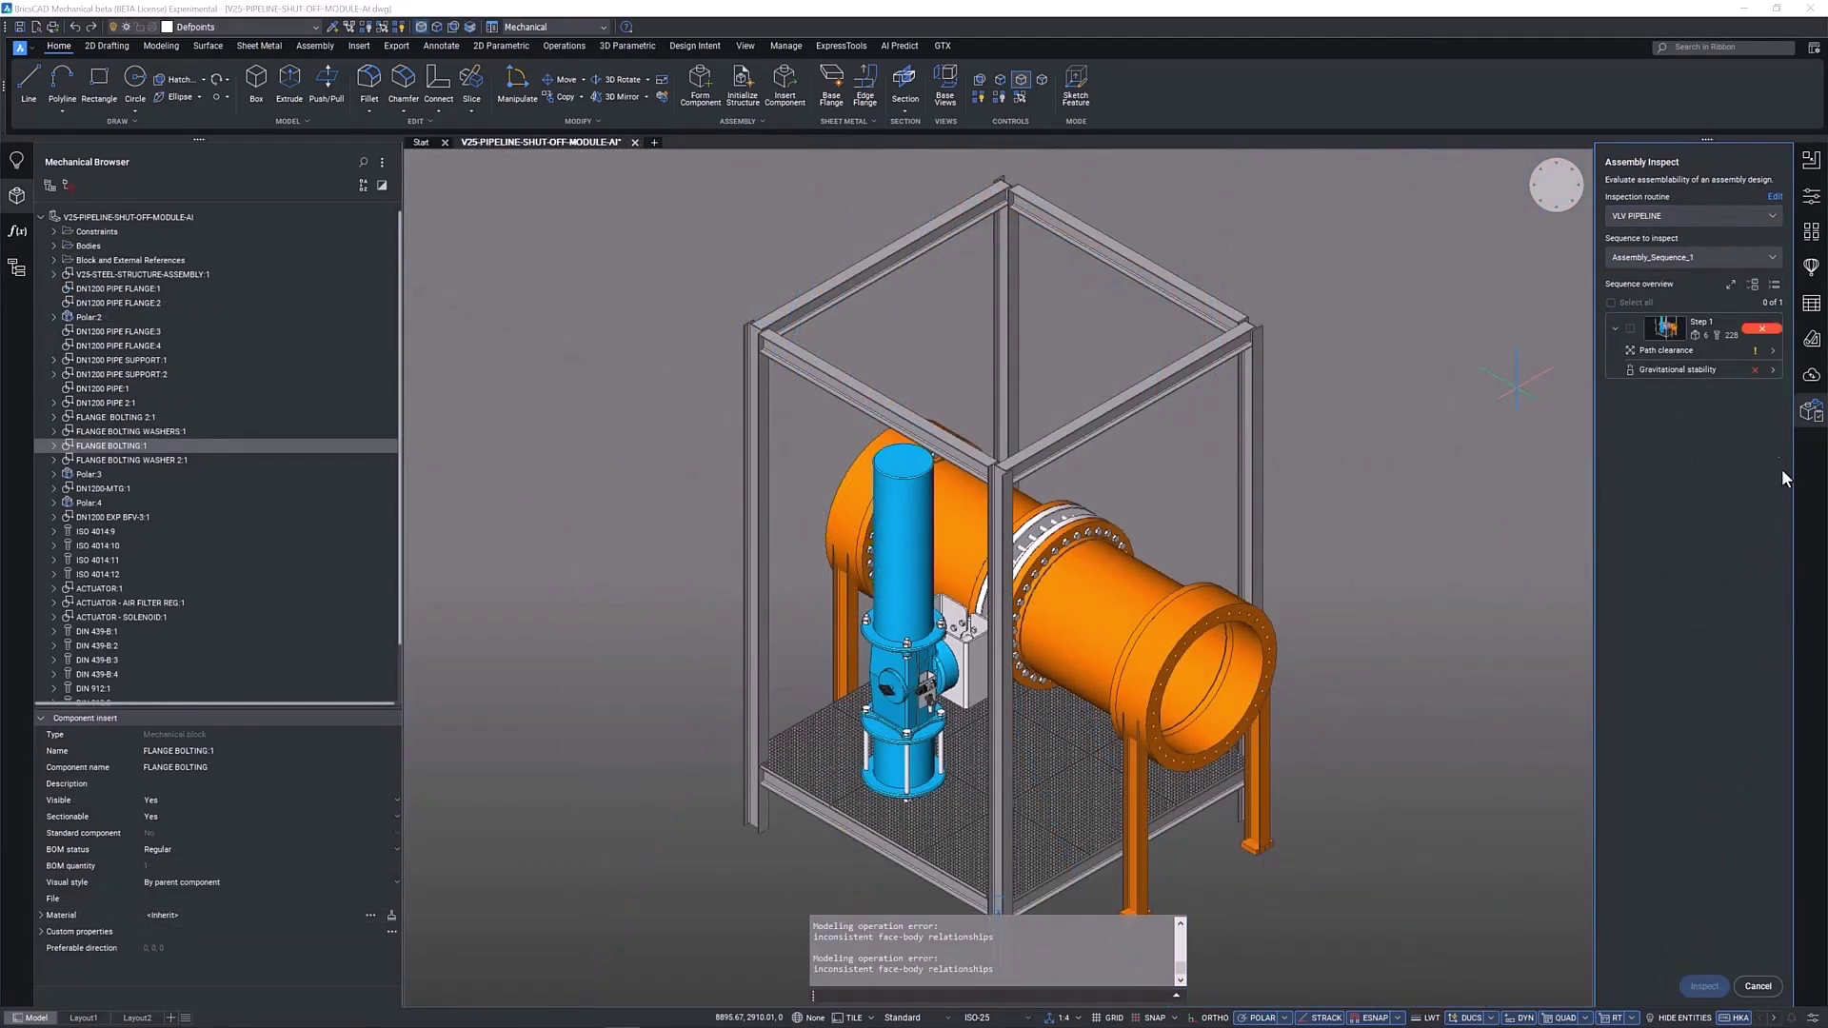
left_click(1772, 356)
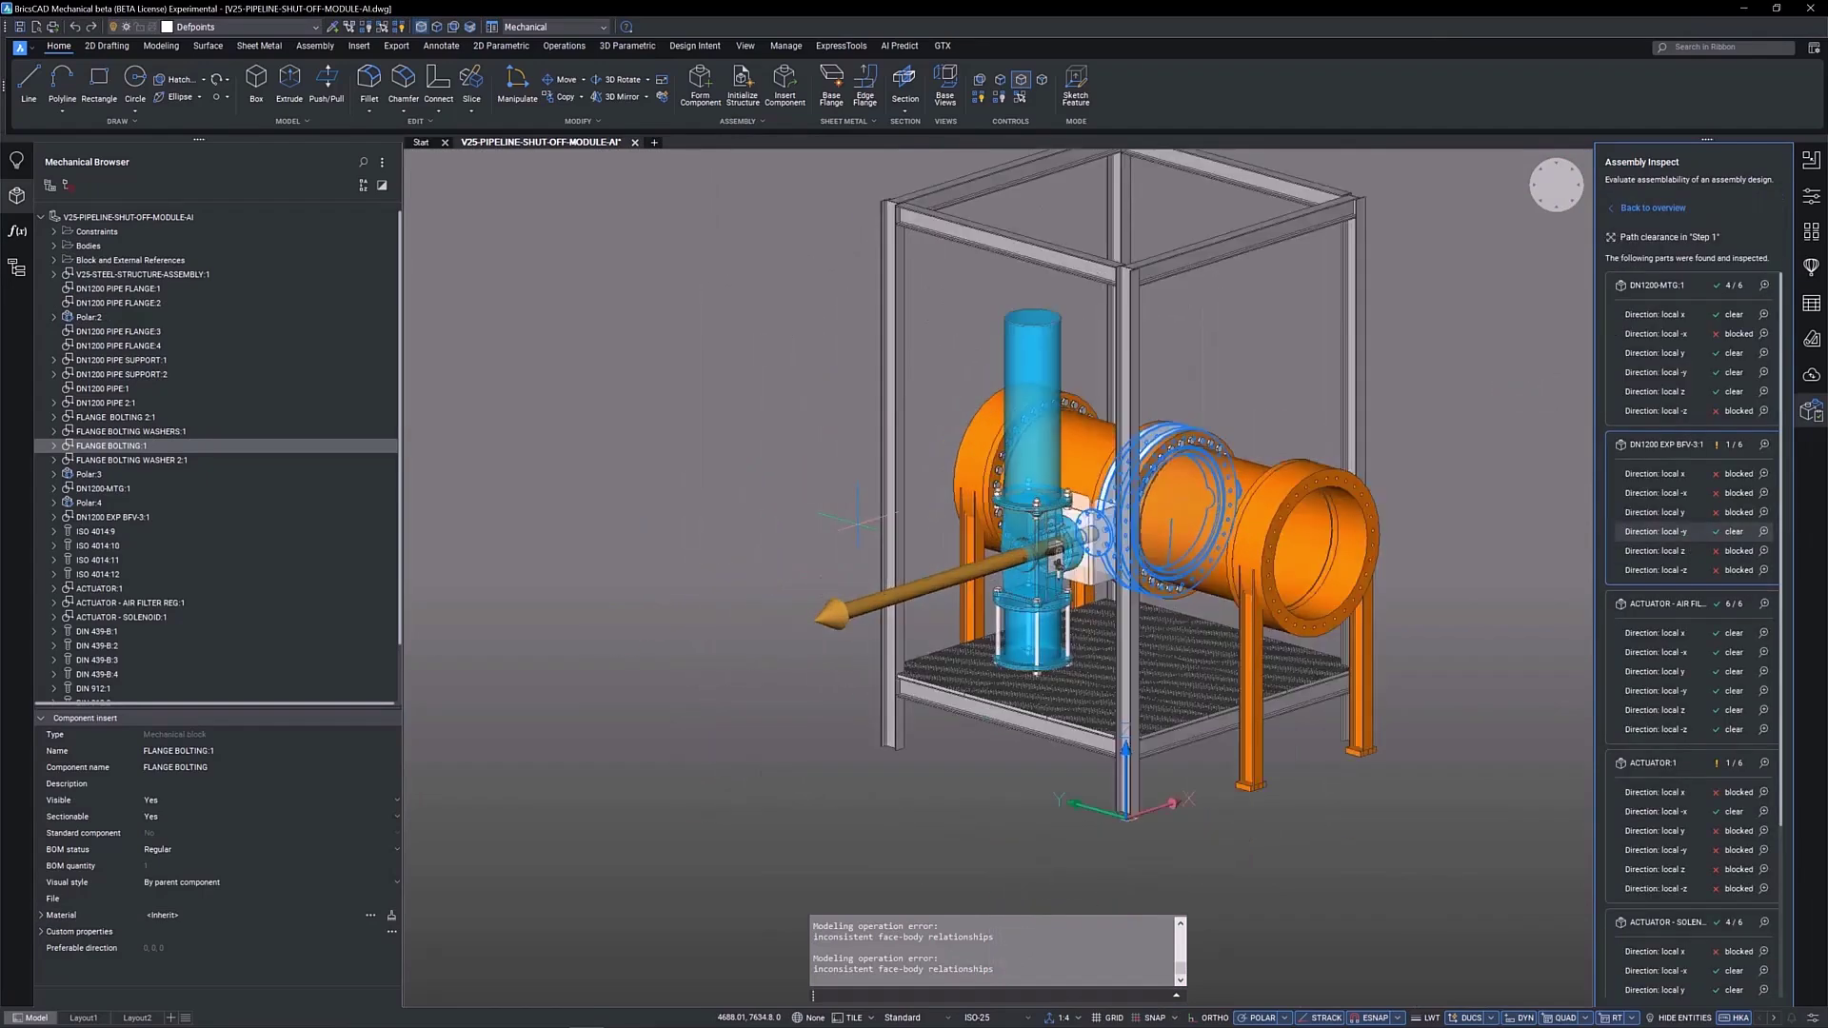
mouse_move(1431, 550)
middle_mouse_down()
mouse_move(1200, 576)
mouse_move(1480, 569)
mouse_move(1087, 574)
middle_mouse_up()
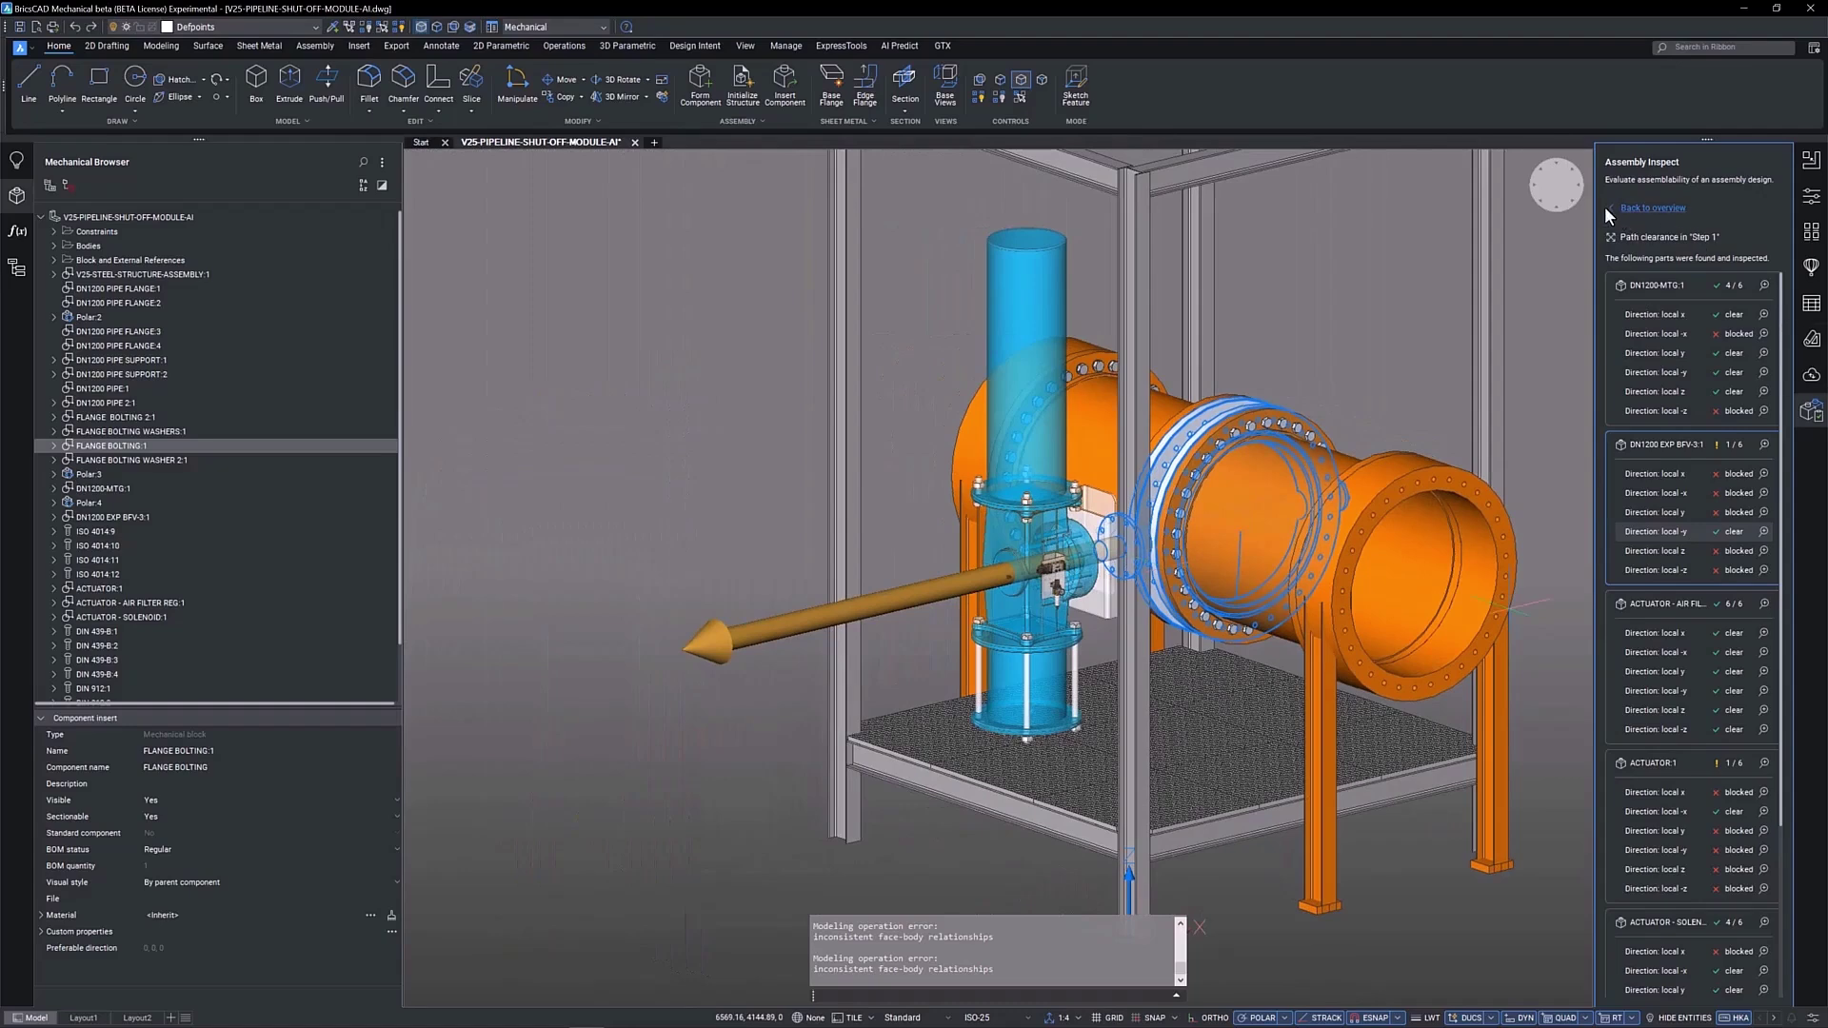
left_click(1631, 210)
left_click(1693, 216)
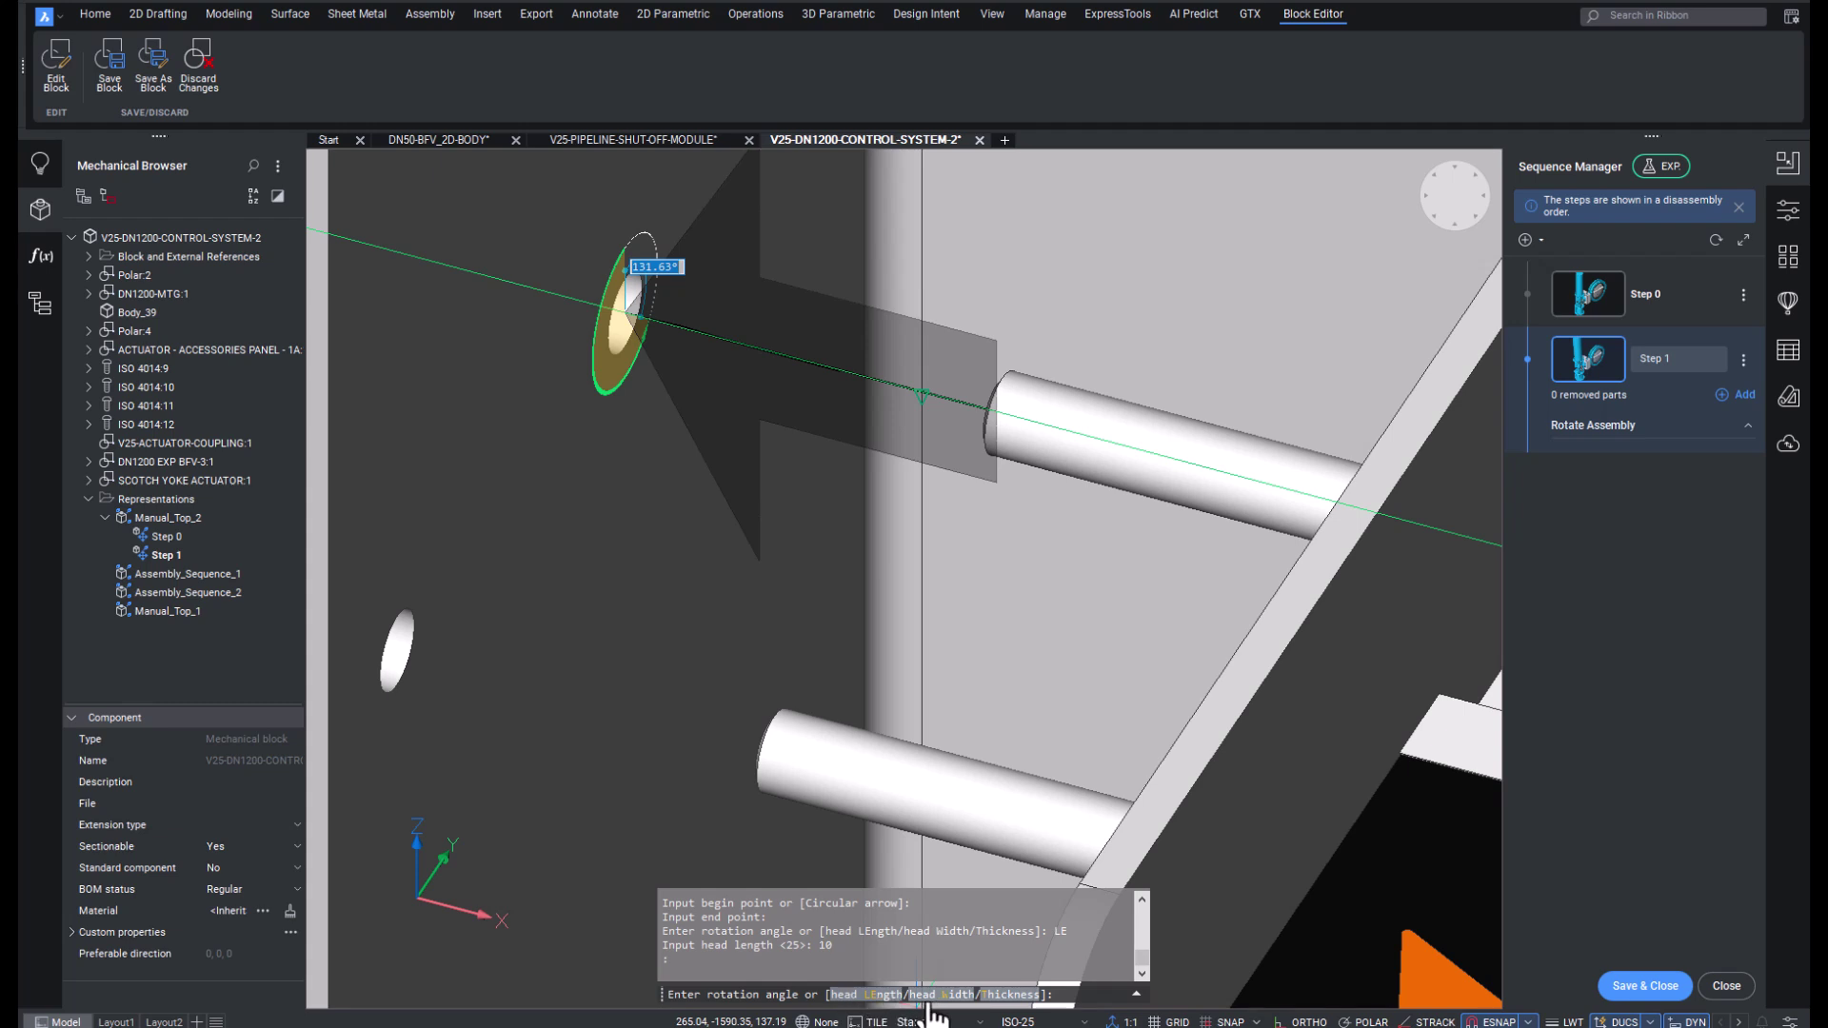
Give the removal arrow a head width of 25 and copy it to the next bolt.
left_click(951, 994)
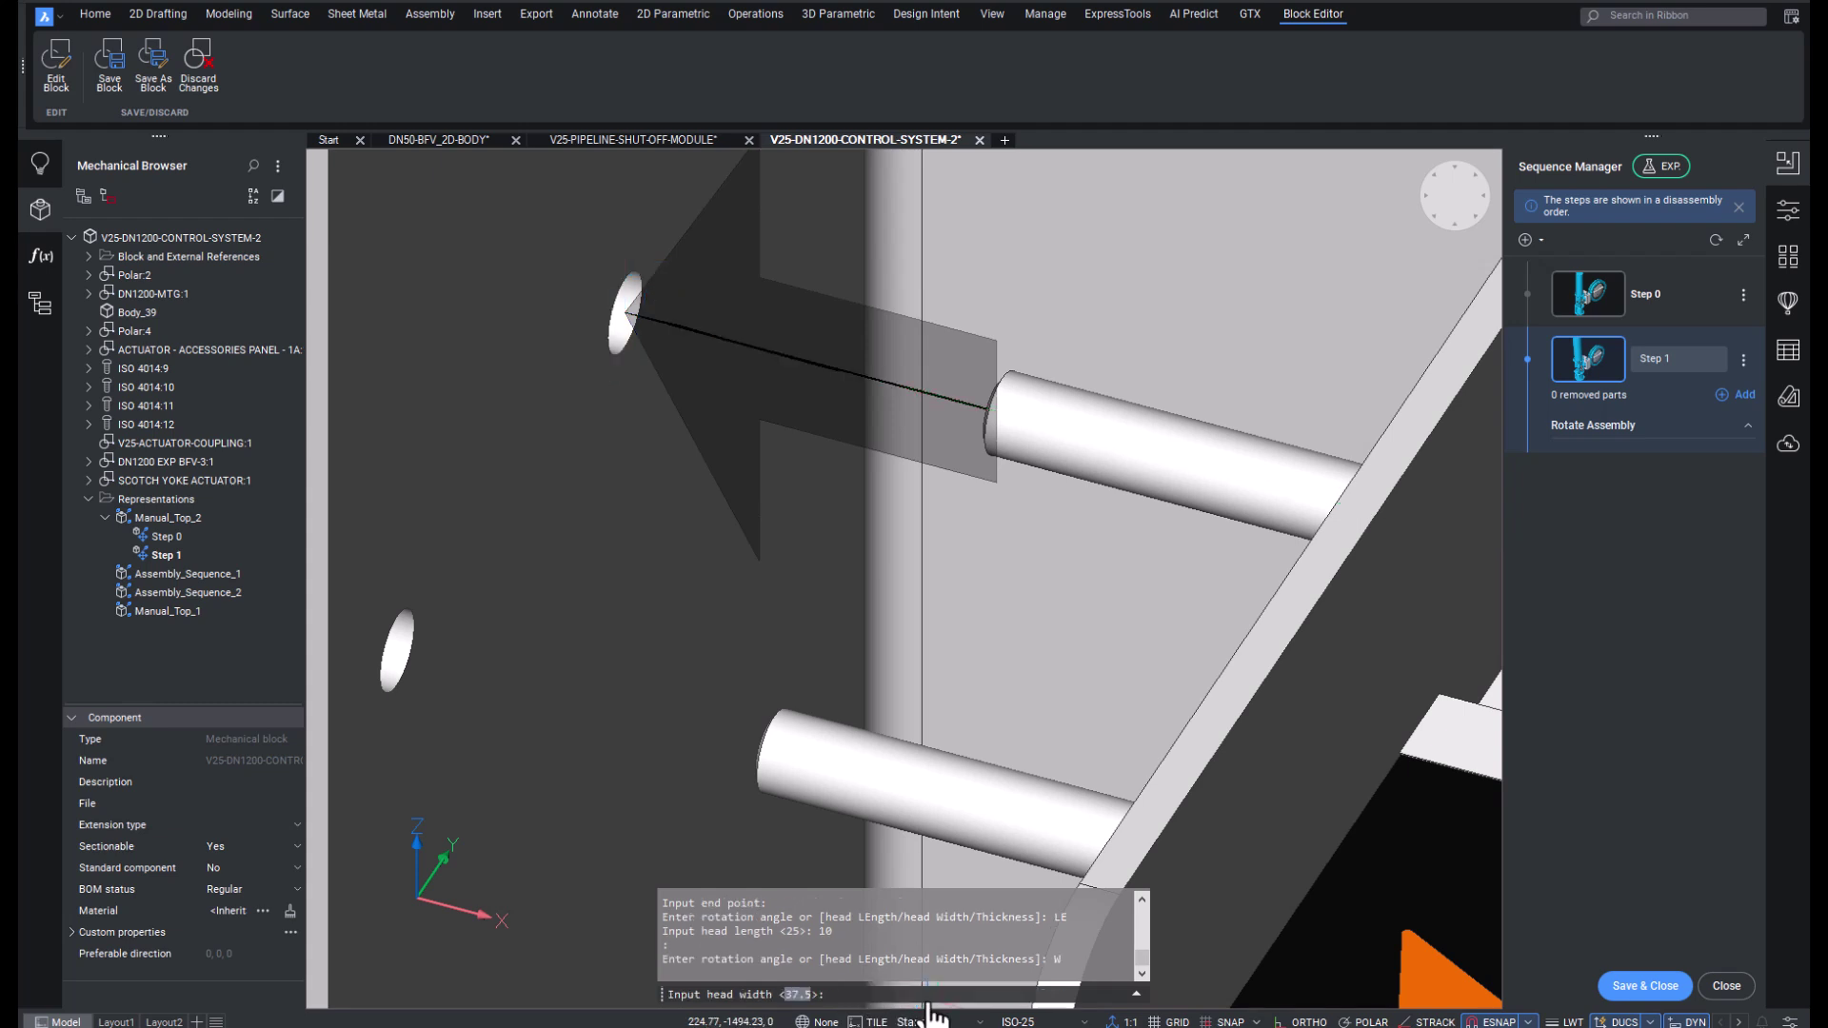
type("25")
key("Return")
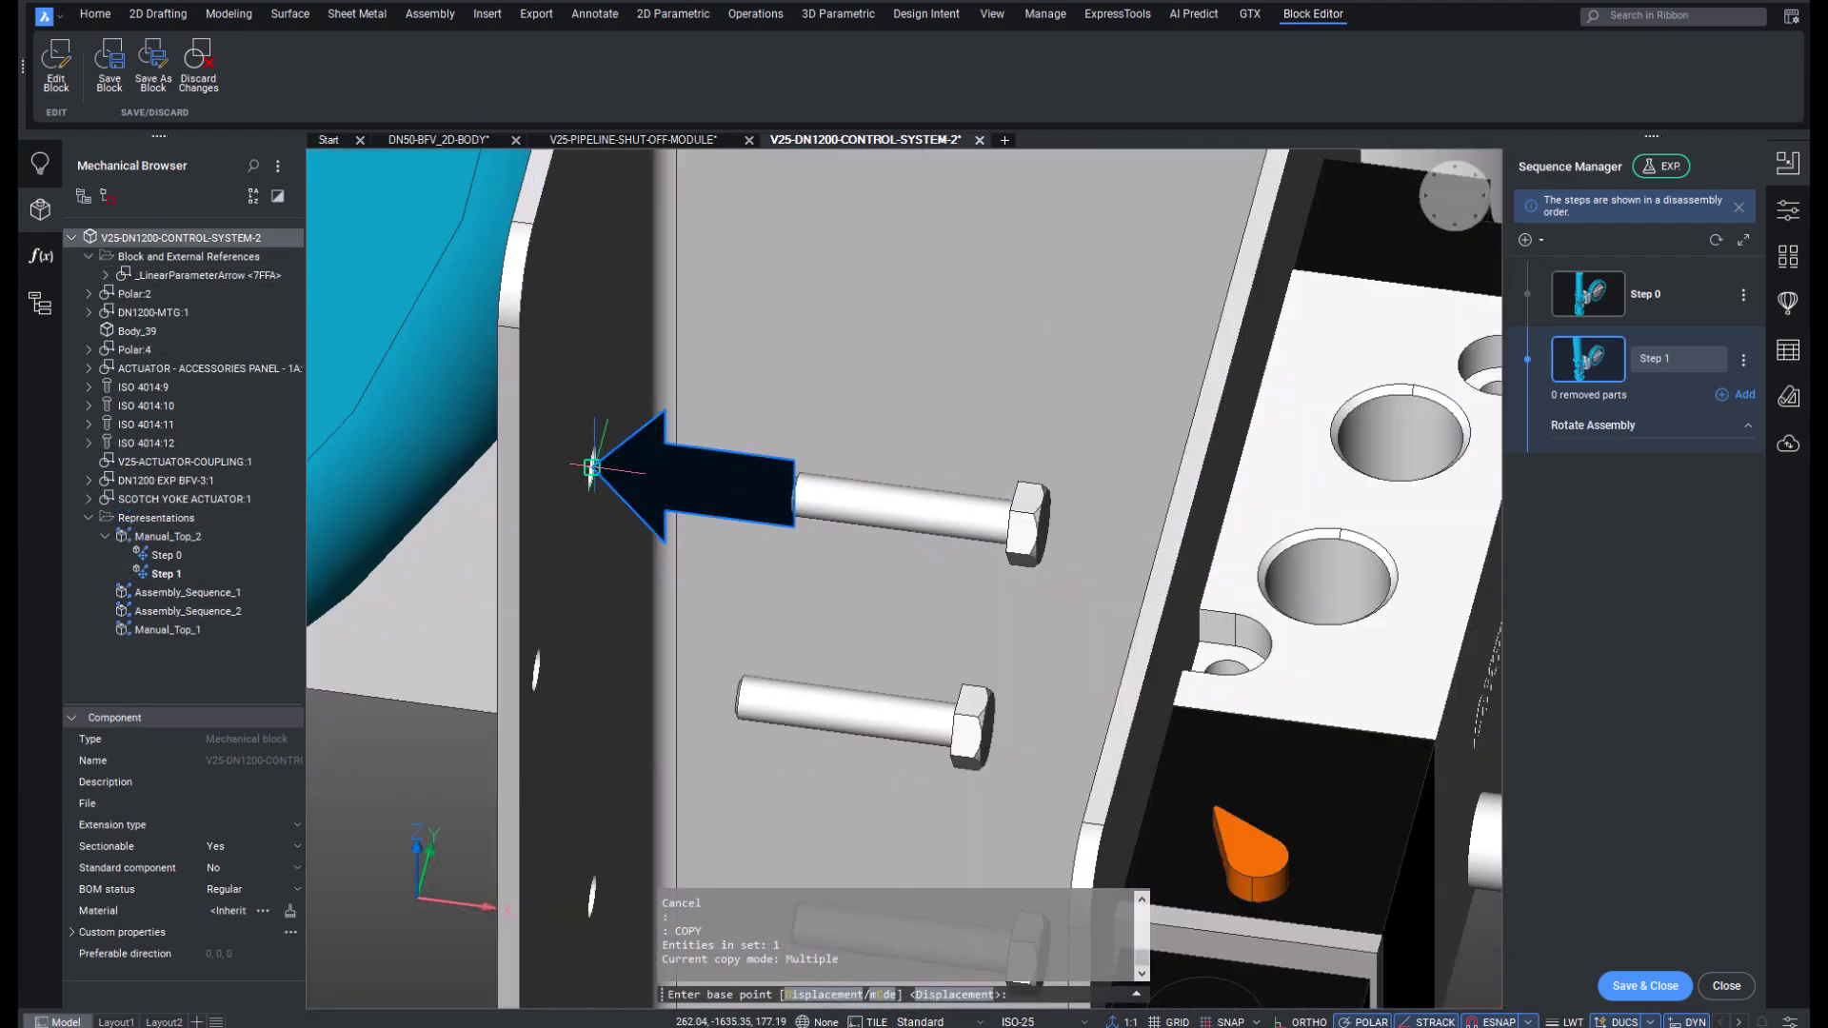
left_click(590, 467)
left_click(536, 668)
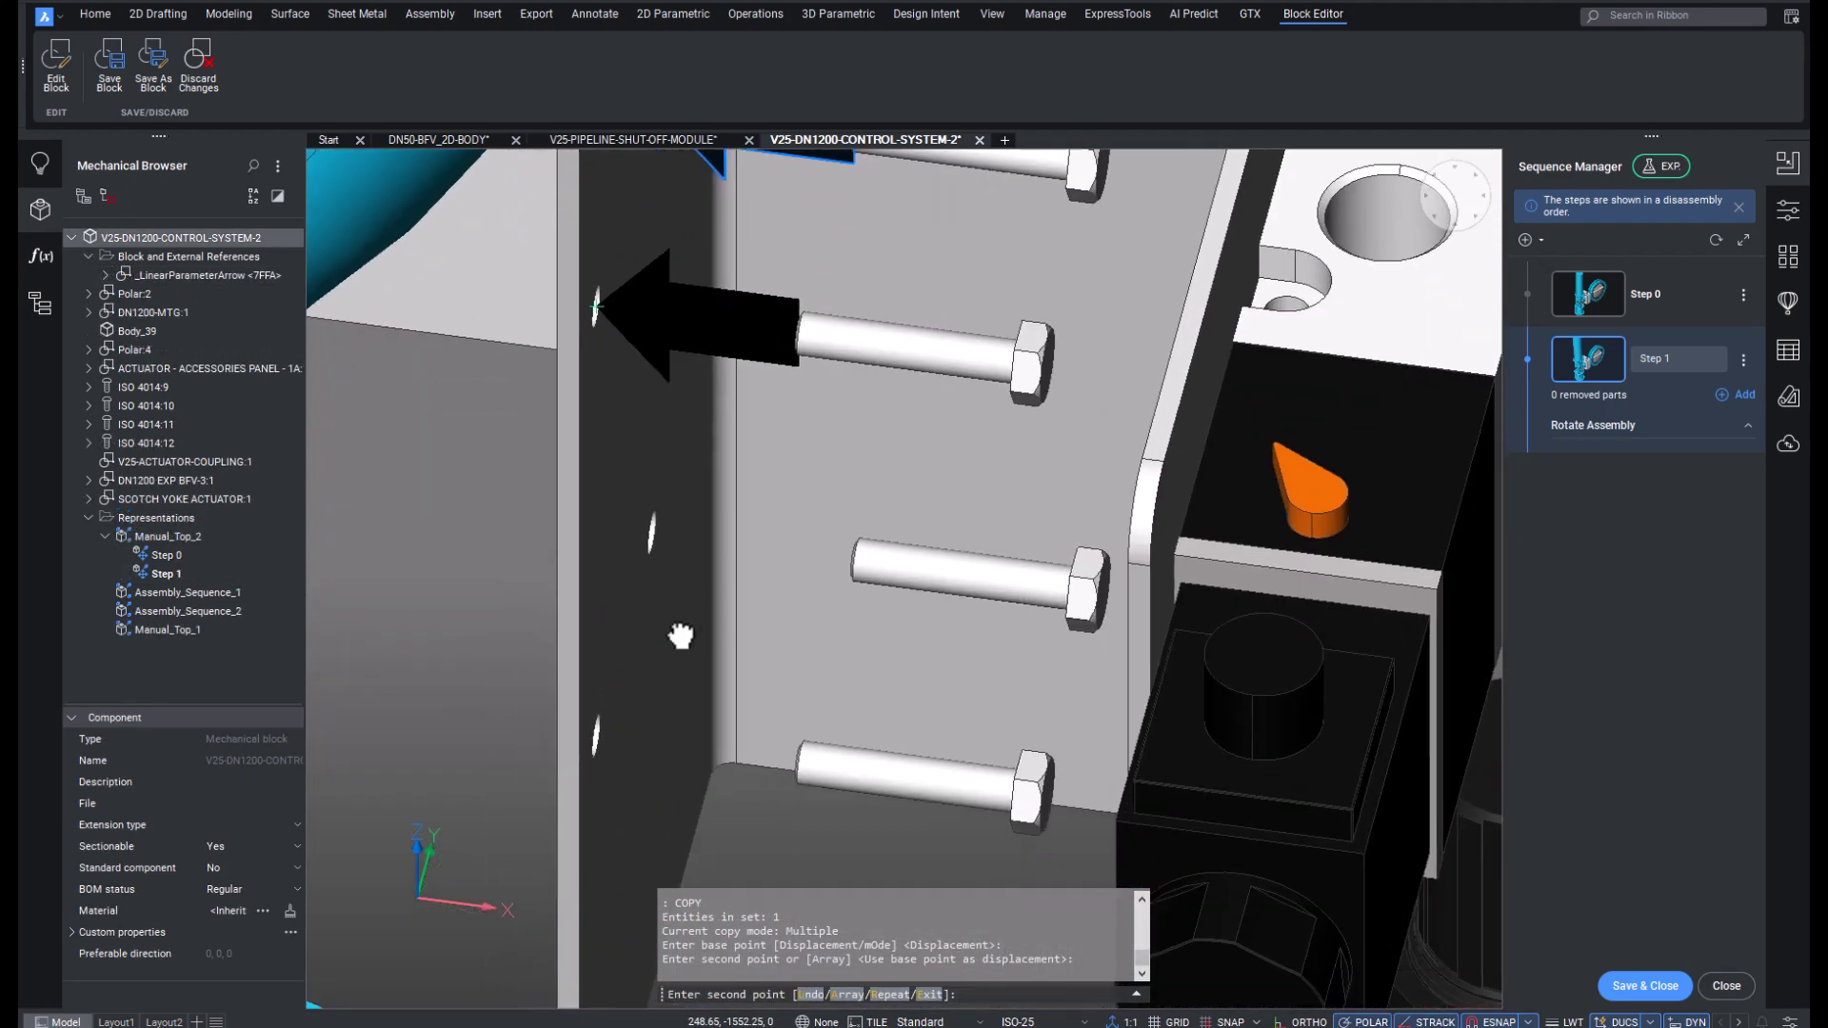
Copy the arrow to the third bolt, move the bolts out of the bracket, and cancel BMARROW.
left_click(590, 746)
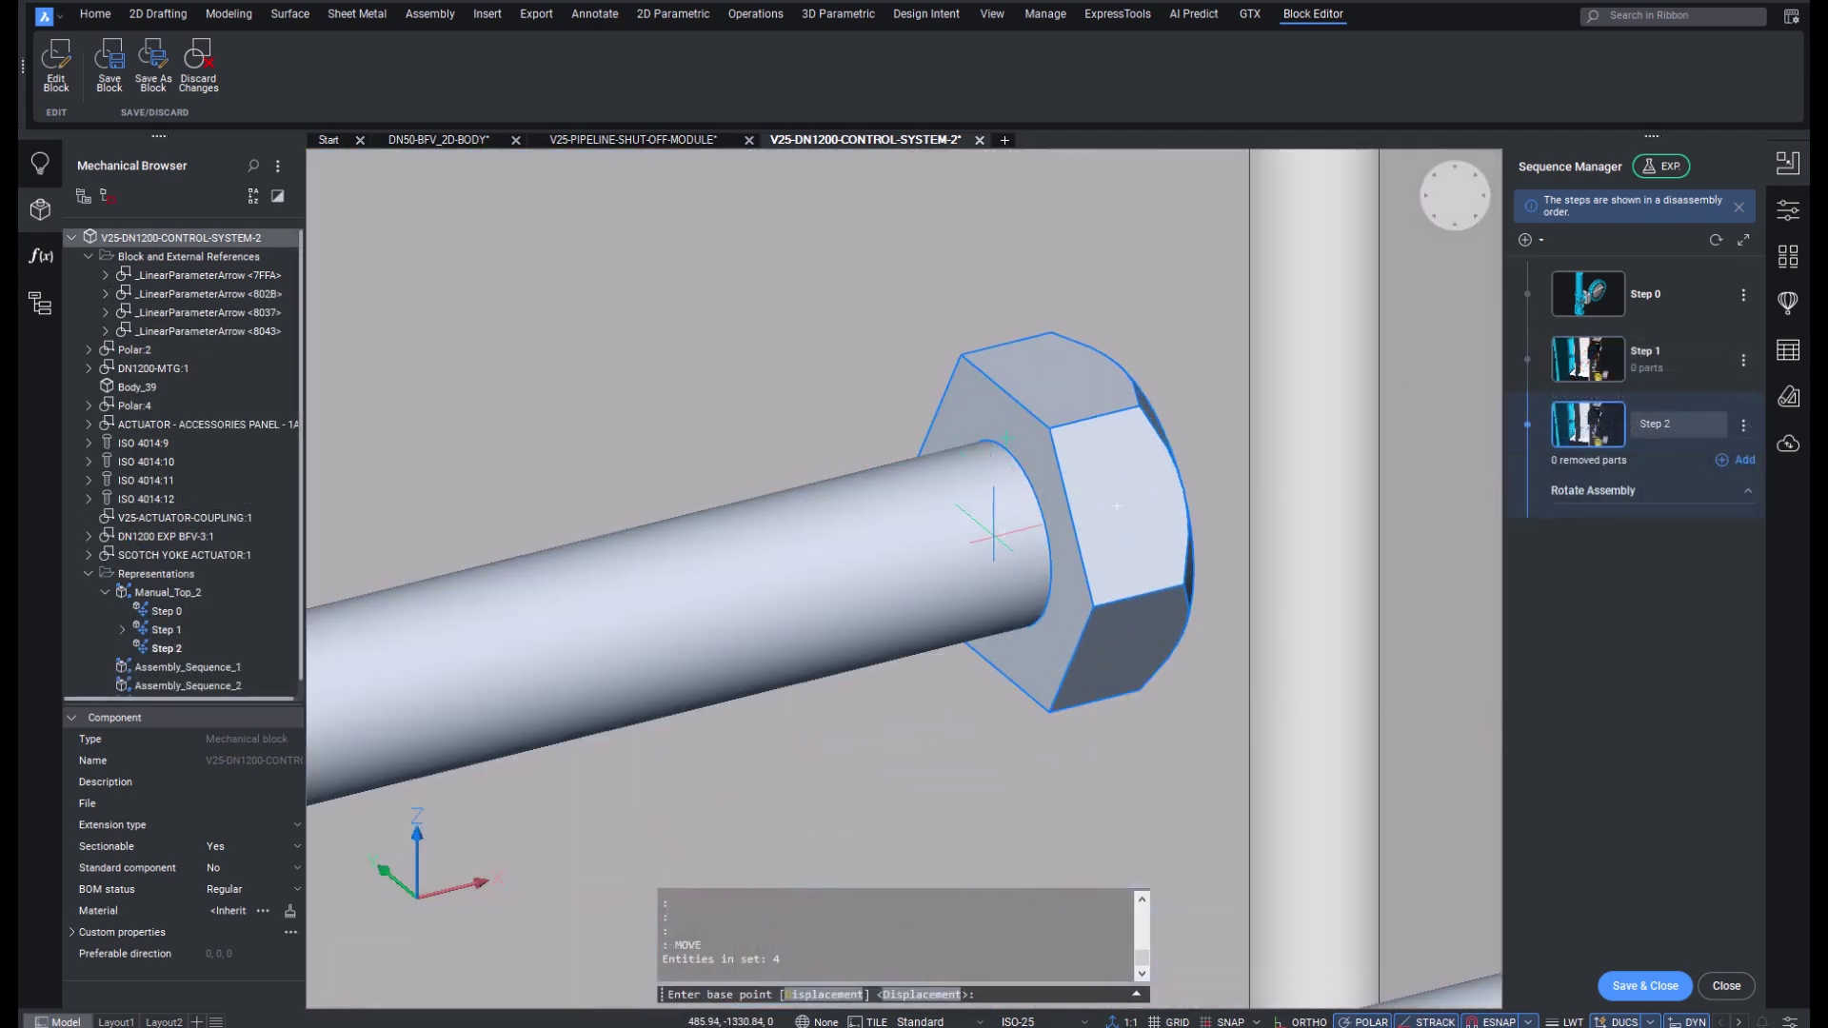
left_click(988, 521)
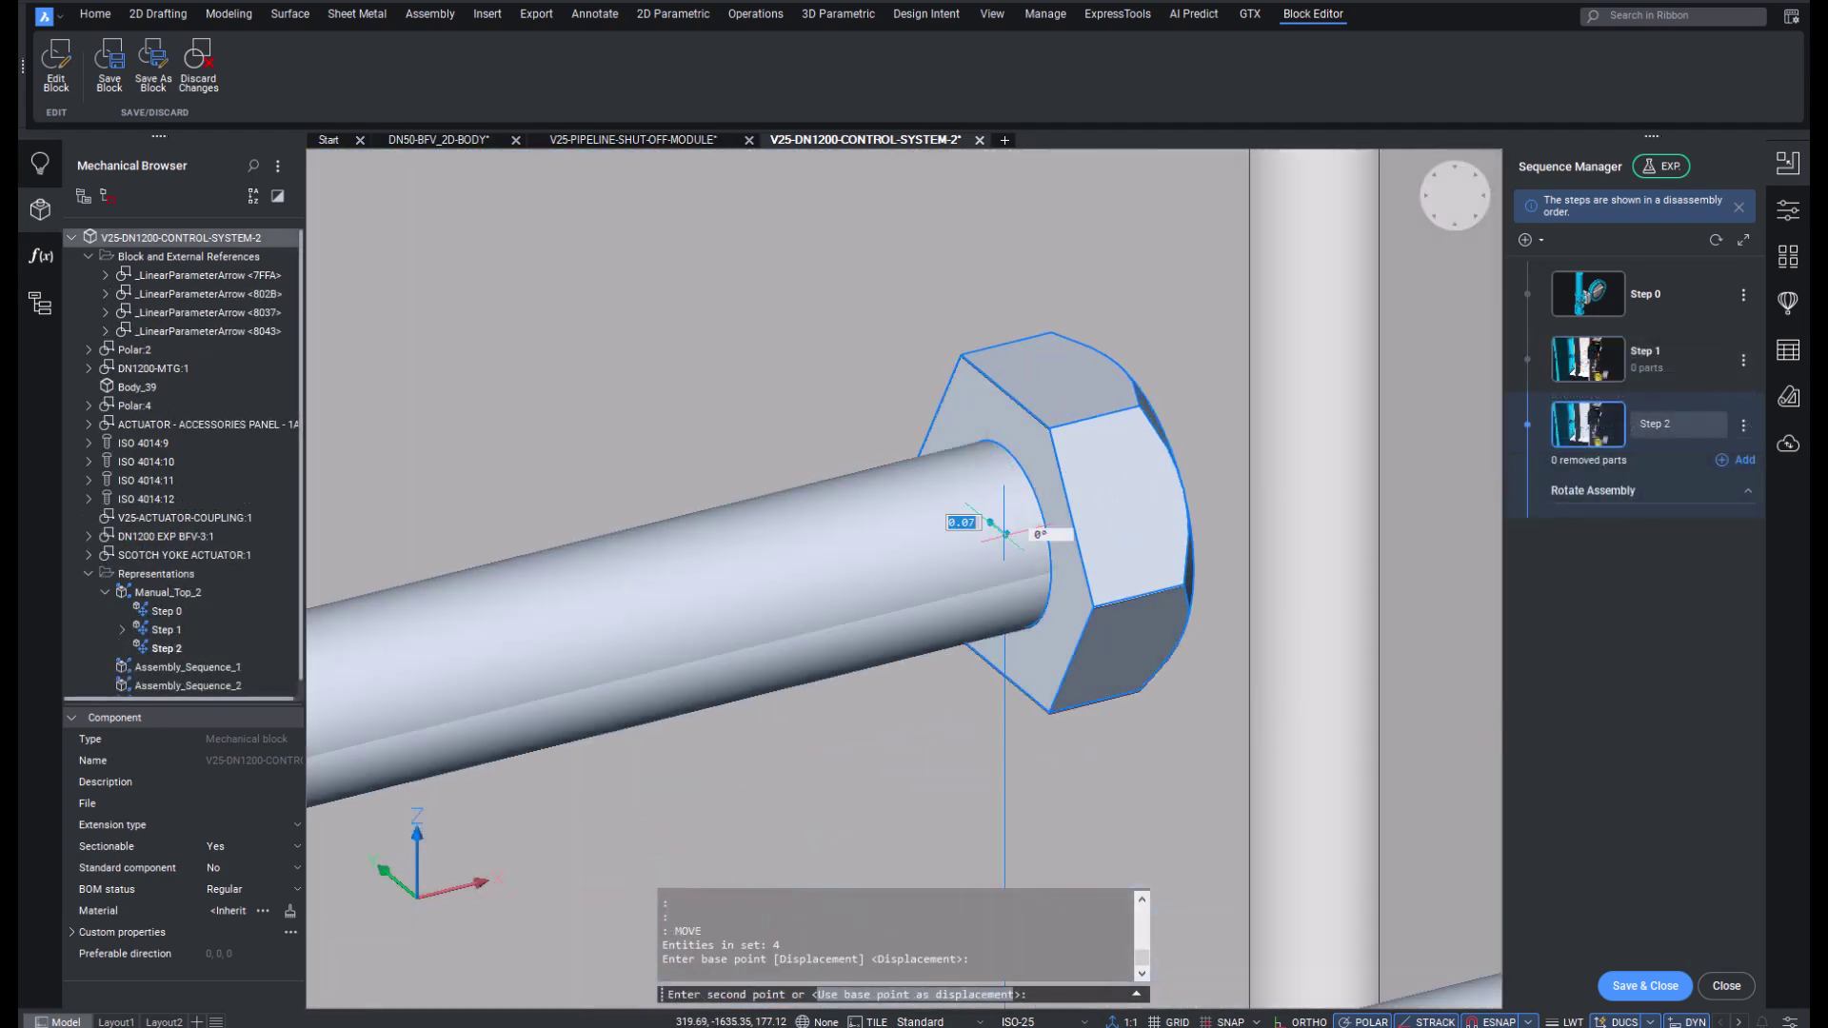
scroll(989, 522, "down", 5)
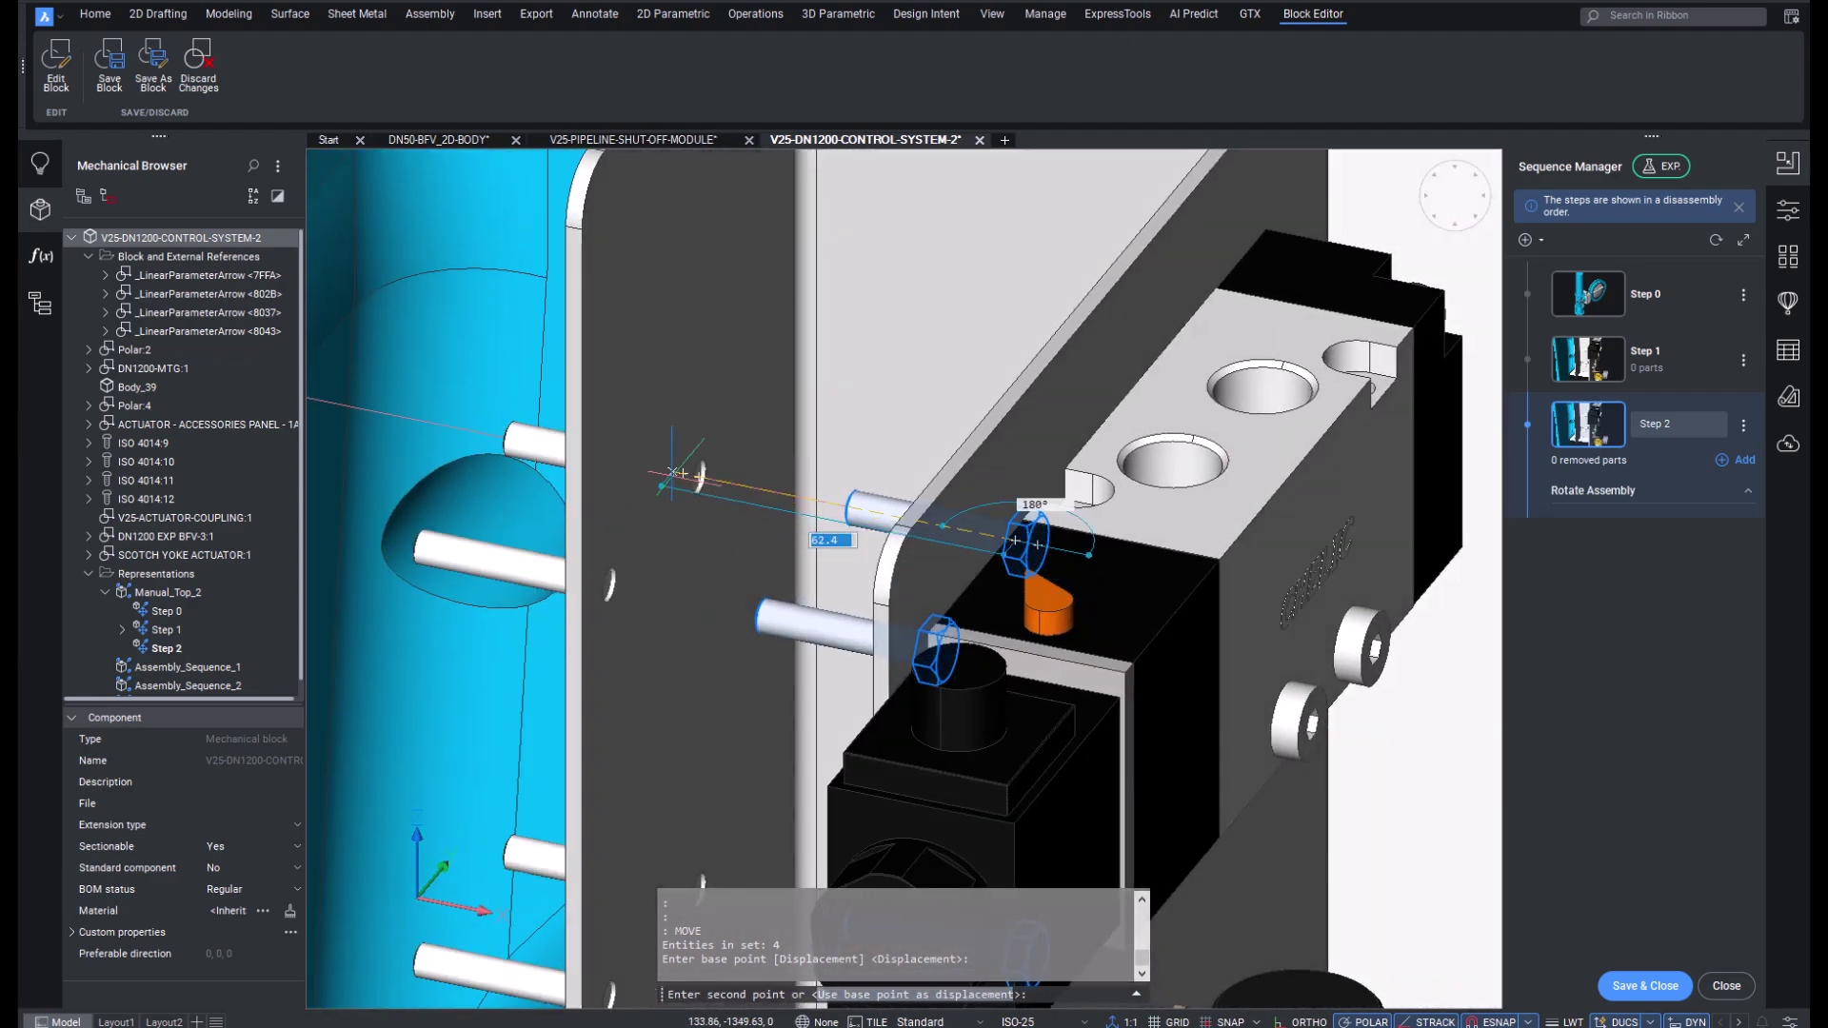
left_click(712, 478)
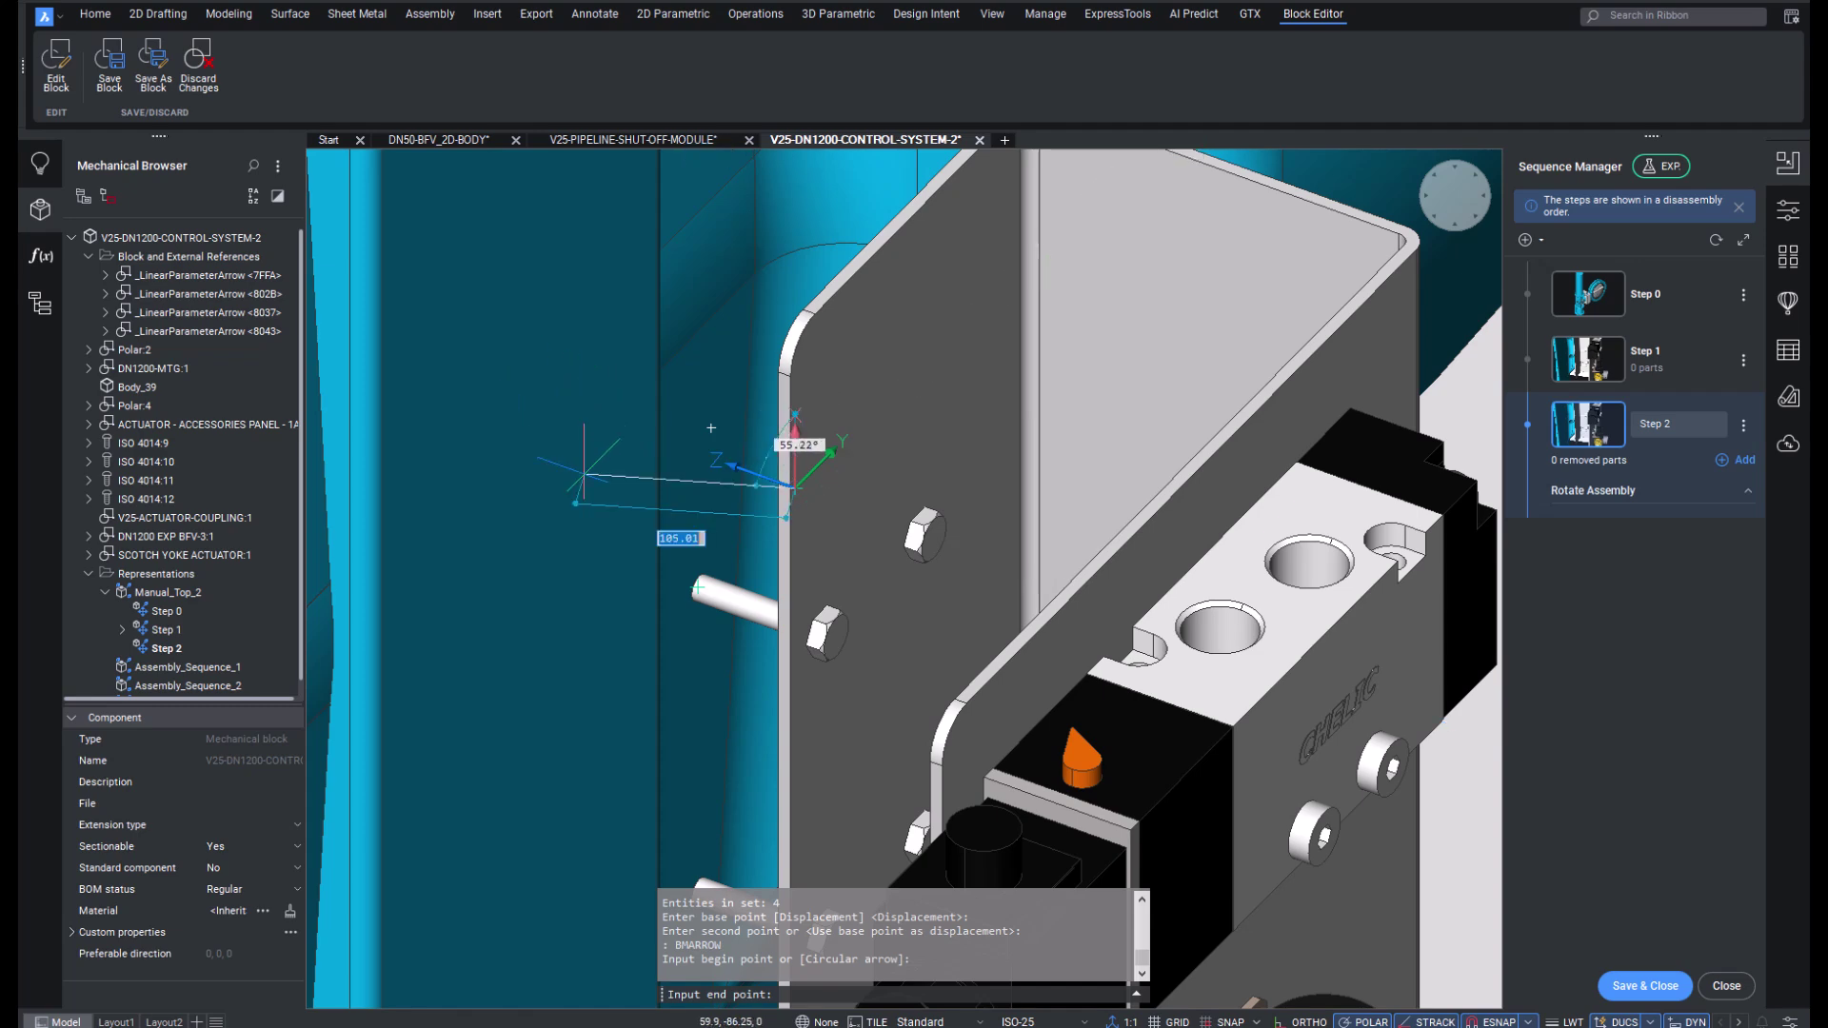
key("Escape")
key("Escape")
scroll(549, 462, "down", 5)
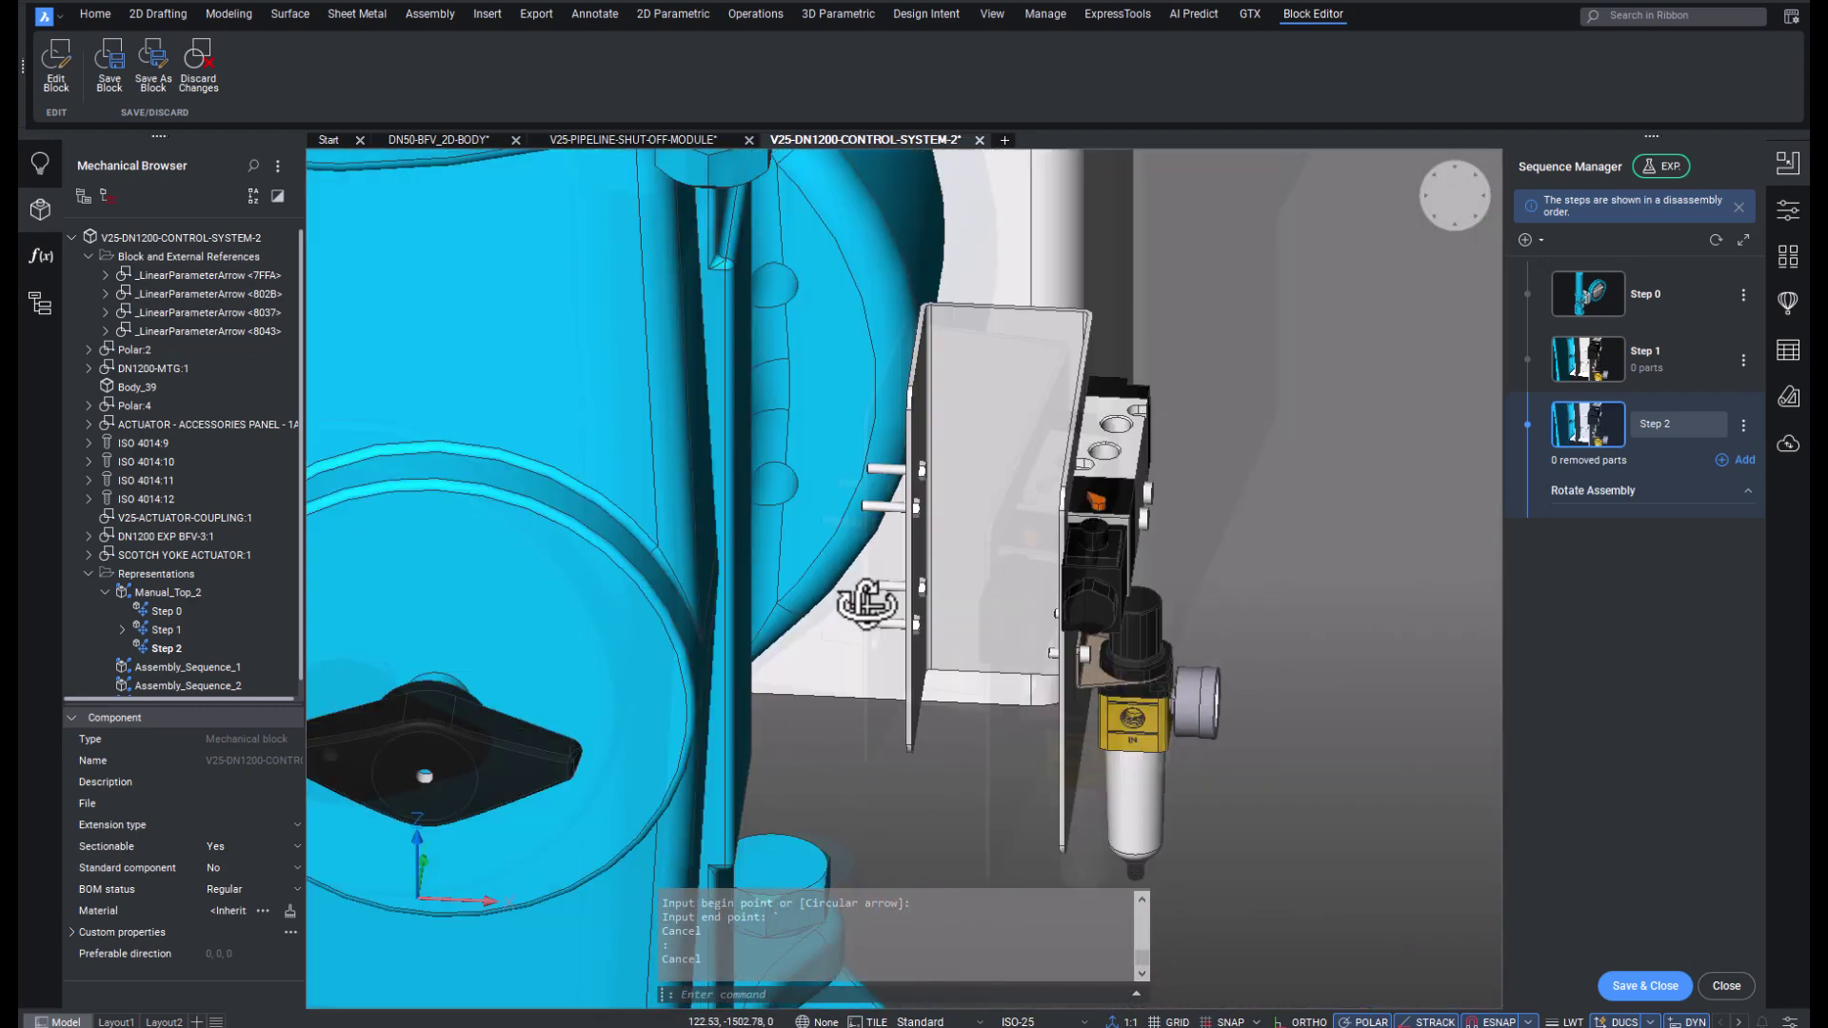
Bring up the context menus for Step 2 and the Manual_Top_2 exploded view.
right_click(205, 647)
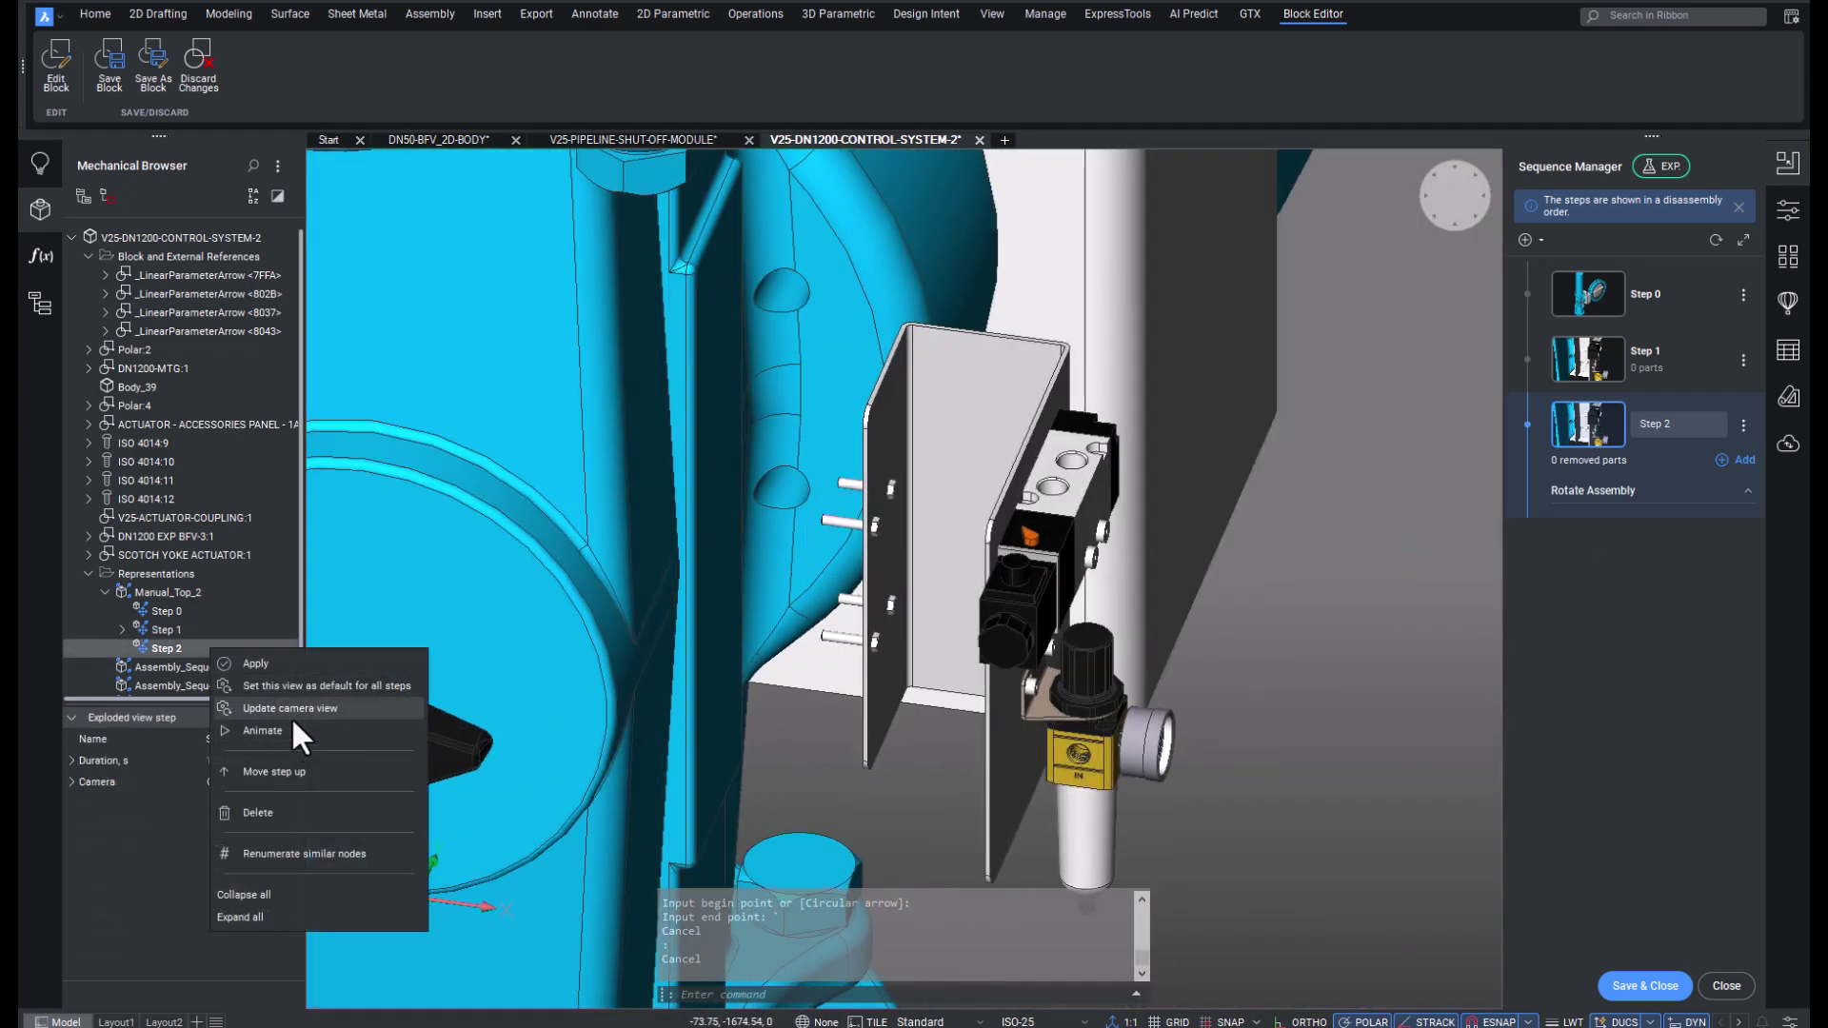
left_click(175, 592)
right_click(181, 584)
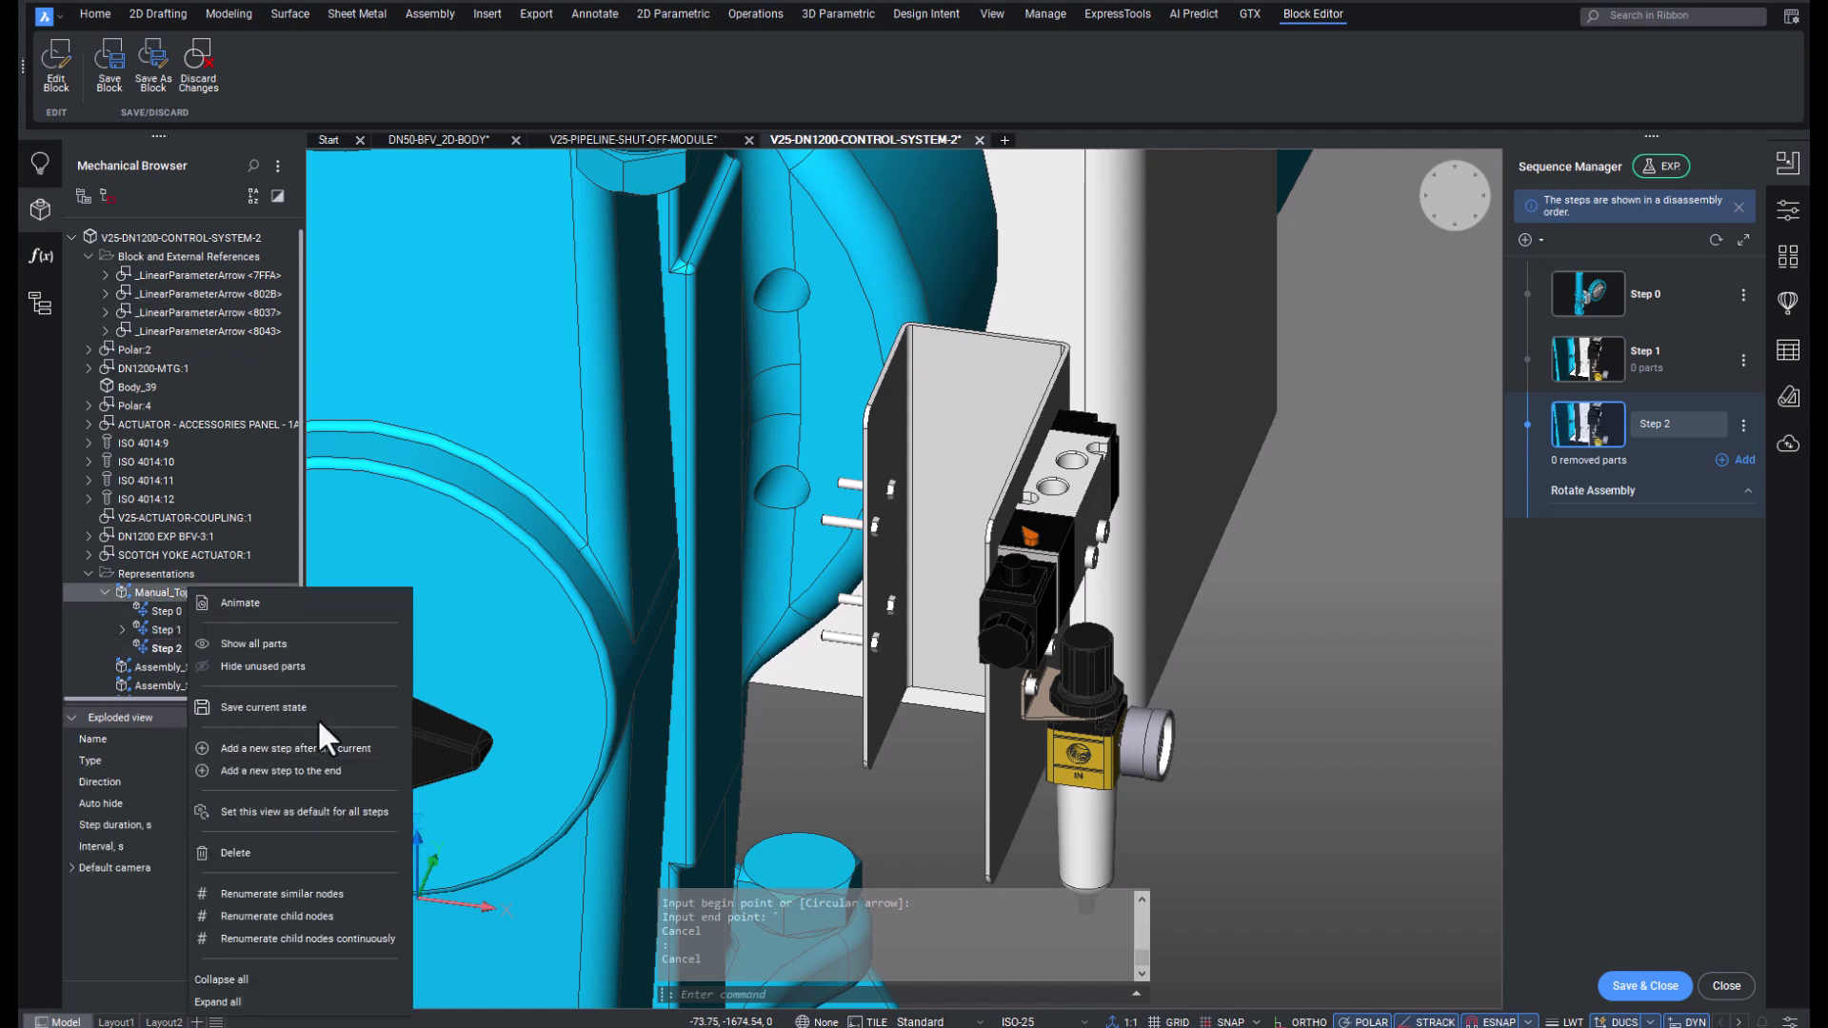
left_click(140, 600)
right_click(179, 593)
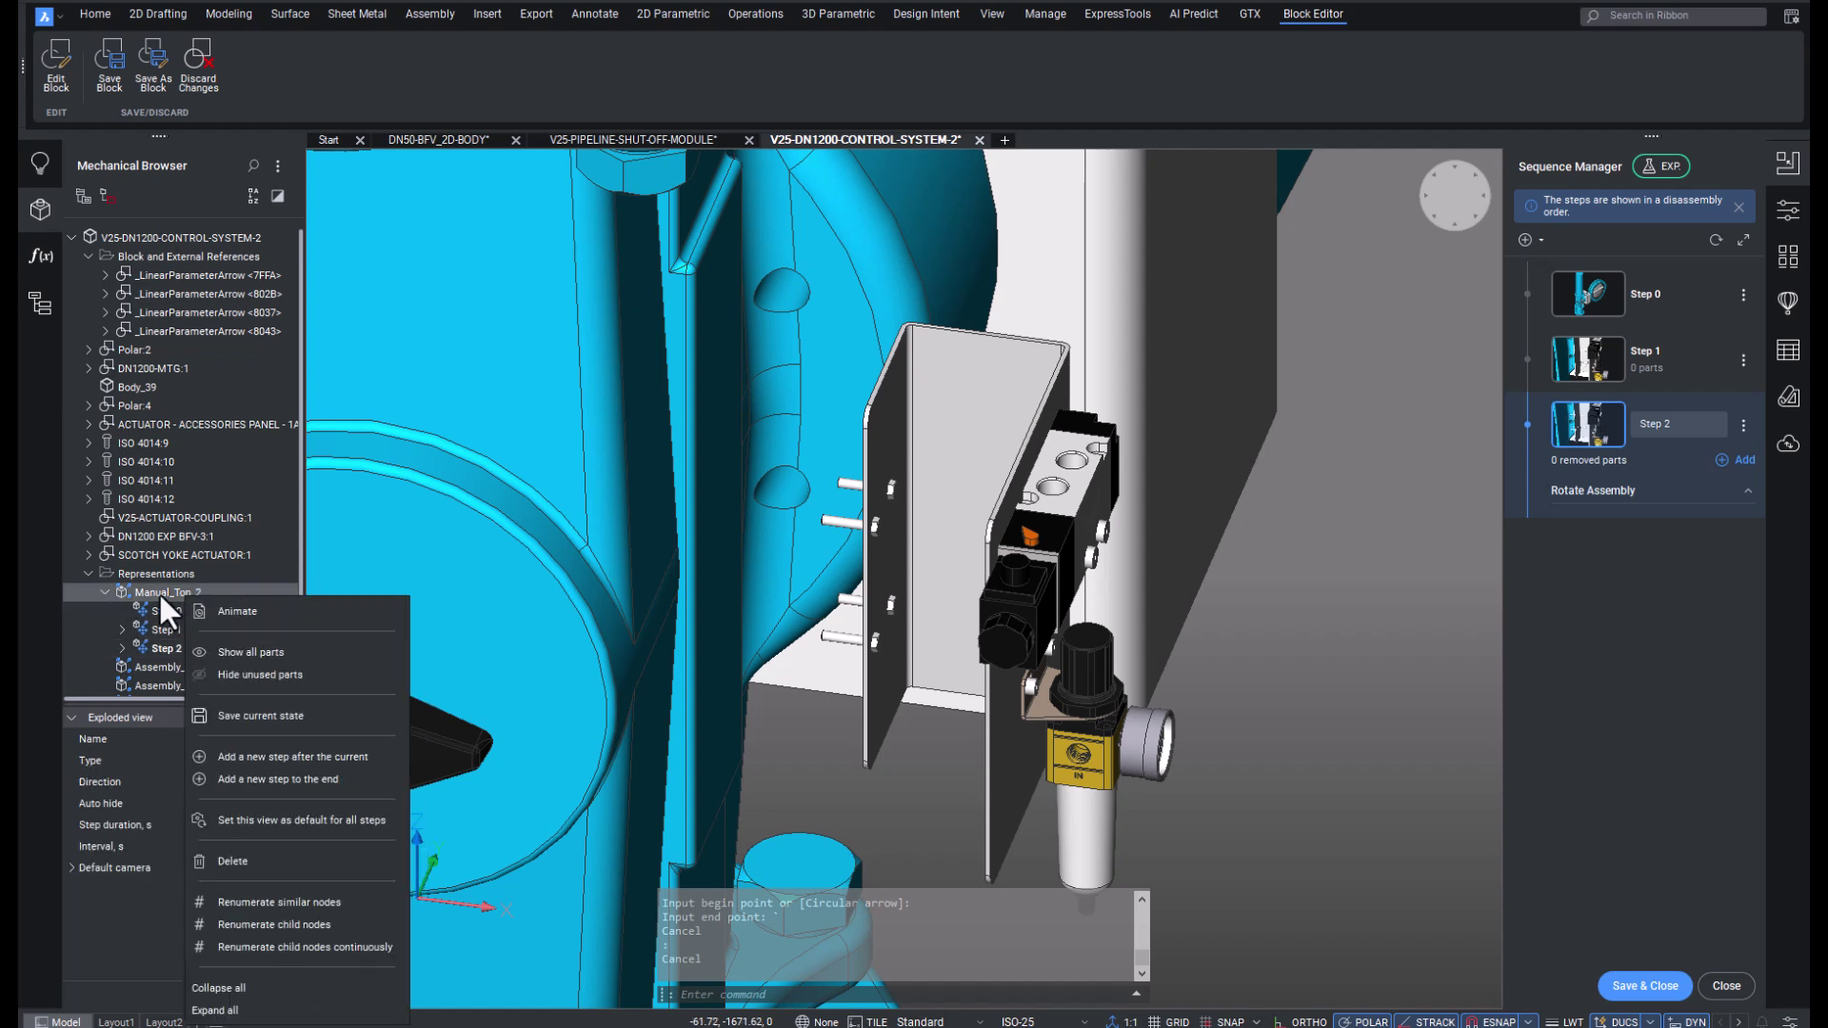